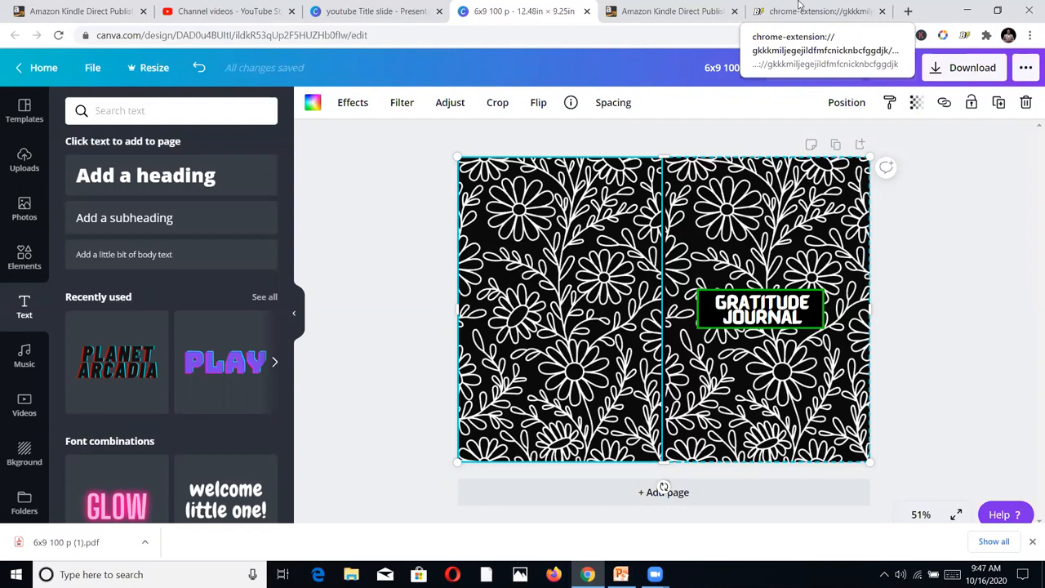
Check the Gratitude Journal listing in Book Bolt Lister, and start a new paperback title in Kindle Direct Publishing
{"action": "left_click", "coordinate": [798, 10]}
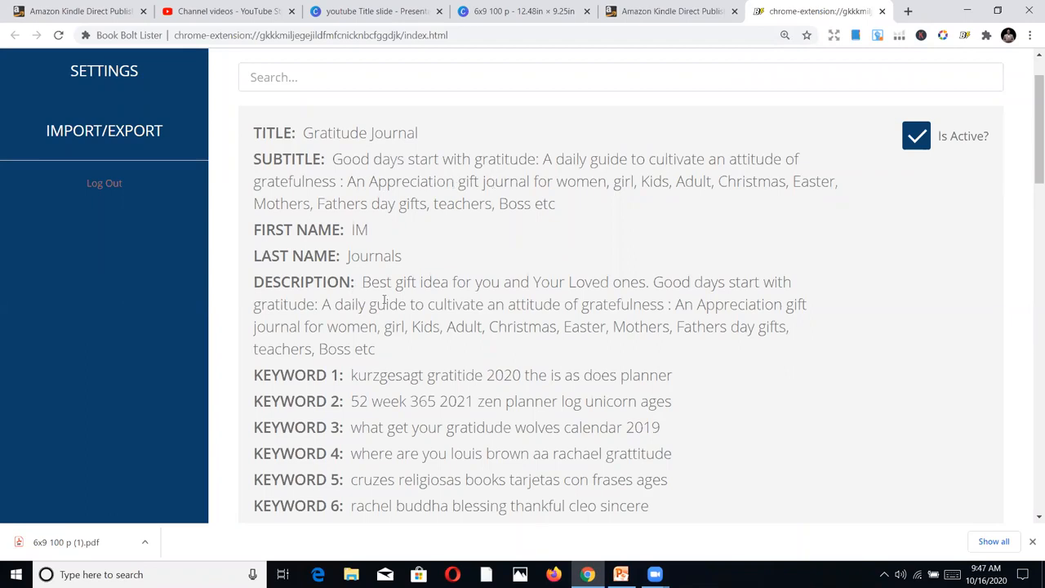
{"action": "scroll", "coordinate": [372, 282], "scroll_direction": "down", "scroll_amount": 1}
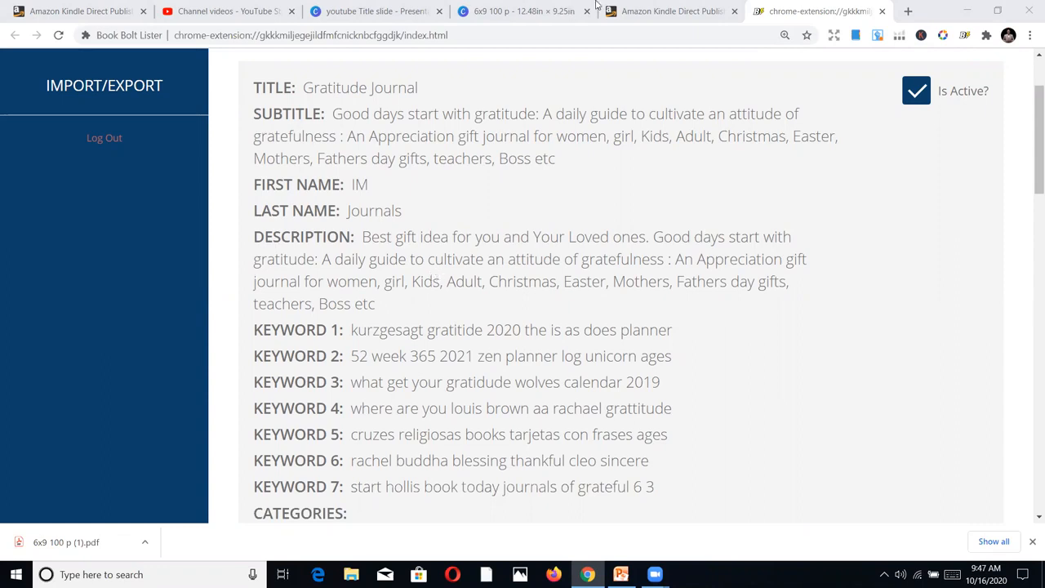
{"action": "left_click", "coordinate": [629, 8]}
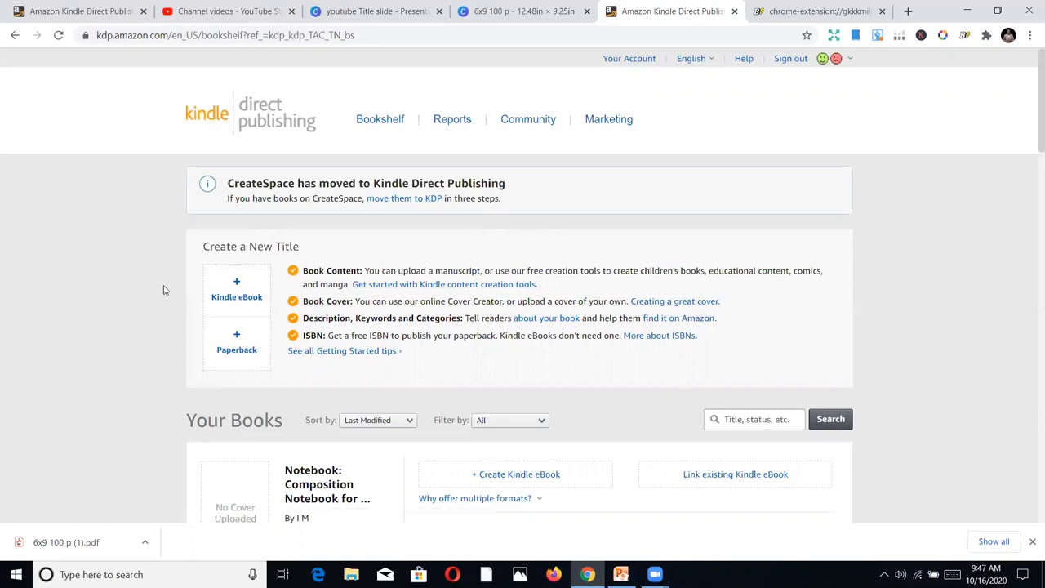
{"action": "left_click", "coordinate": [245, 351]}
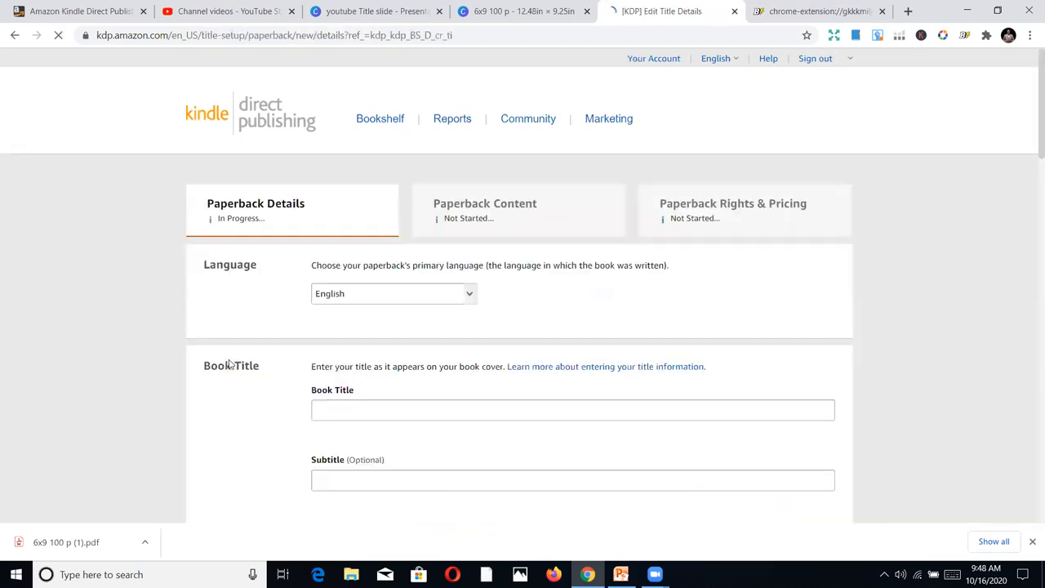
Look over the paperback details form, examining the language, book title, series and edition number sections
{"action": "scroll", "coordinate": [621, 396], "scroll_direction": "down", "scroll_amount": 1}
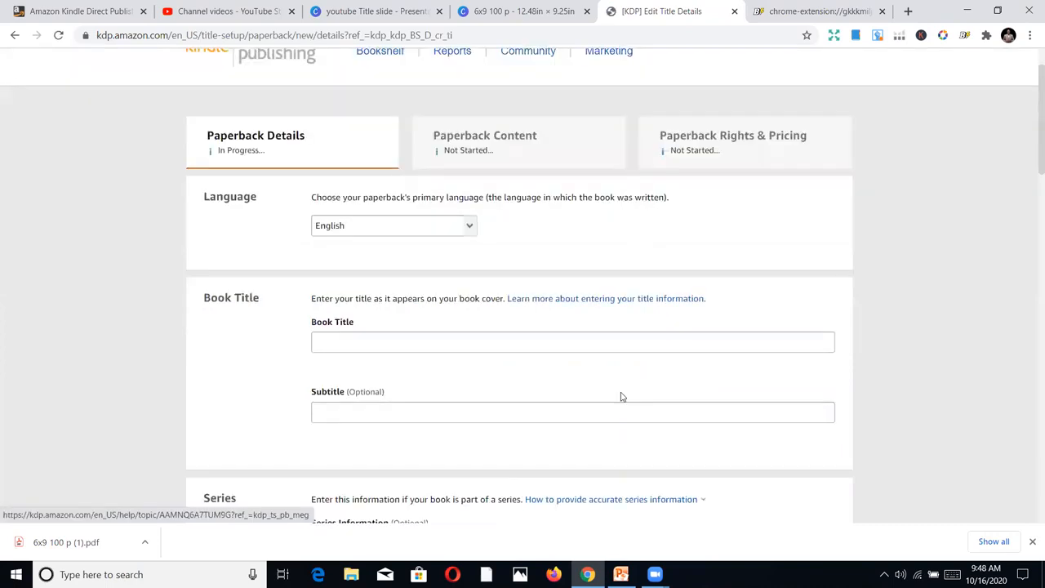
{"action": "scroll", "coordinate": [621, 396], "scroll_direction": "down", "scroll_amount": 2}
{"action": "scroll", "coordinate": [618, 267], "scroll_direction": "up", "scroll_amount": 2}
{"action": "scroll", "coordinate": [595, 280], "scroll_direction": "down", "scroll_amount": 3}
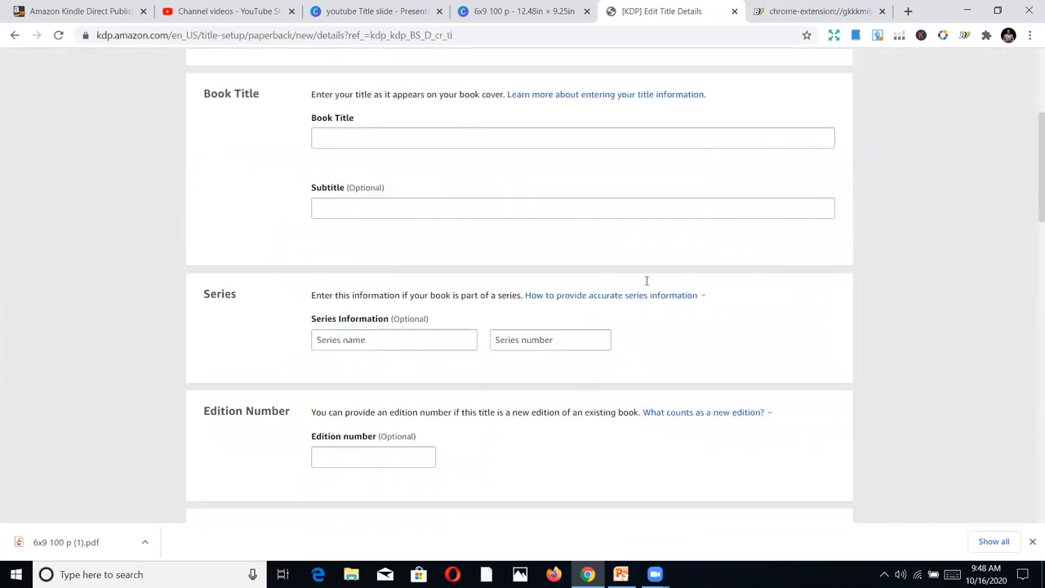
{"action": "scroll", "coordinate": [647, 280], "scroll_direction": "down", "scroll_amount": 5}
{"action": "scroll", "coordinate": [759, 305], "scroll_direction": "down", "scroll_amount": 6}
{"action": "scroll", "coordinate": [798, 324], "scroll_direction": "down", "scroll_amount": 1}
{"action": "scroll", "coordinate": [798, 324], "scroll_direction": "up", "scroll_amount": 6}
{"action": "scroll", "coordinate": [798, 324], "scroll_direction": "up", "scroll_amount": 9}
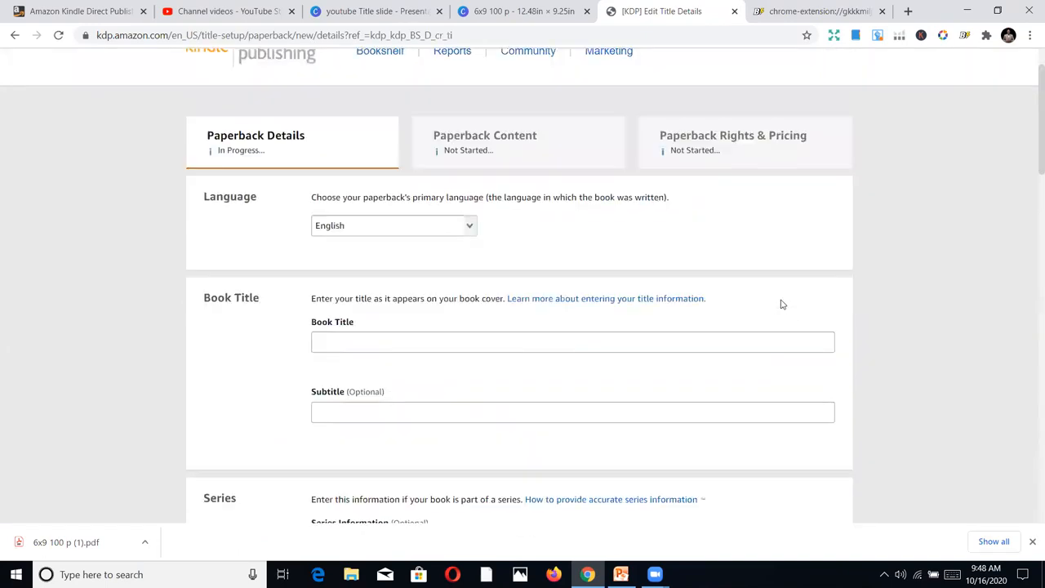
{"action": "scroll", "coordinate": [778, 299], "scroll_direction": "down", "scroll_amount": 1}
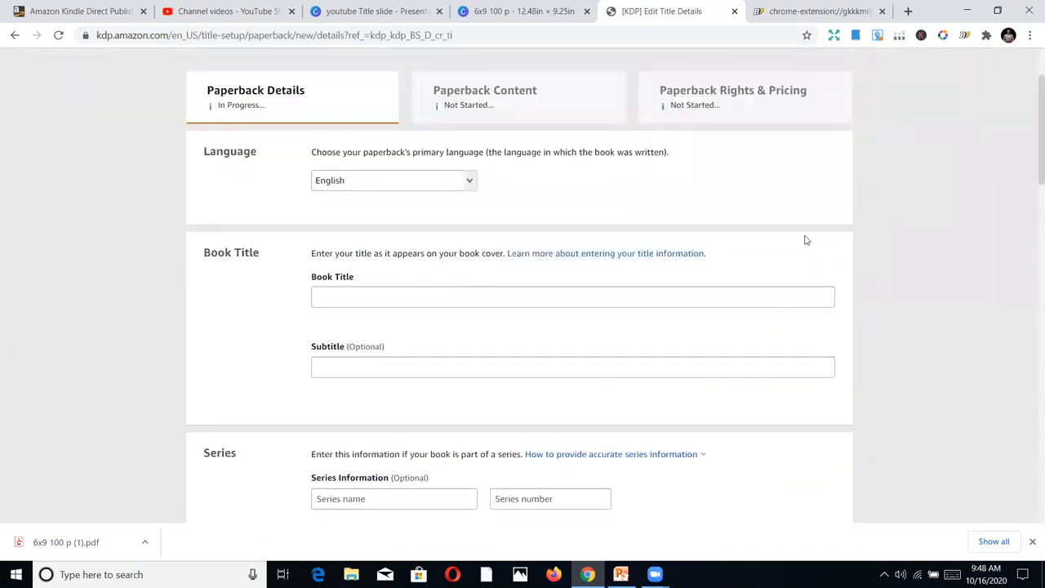
Enter "Gratitude Journal" as the book title
{"action": "left_click", "coordinate": [536, 296]}
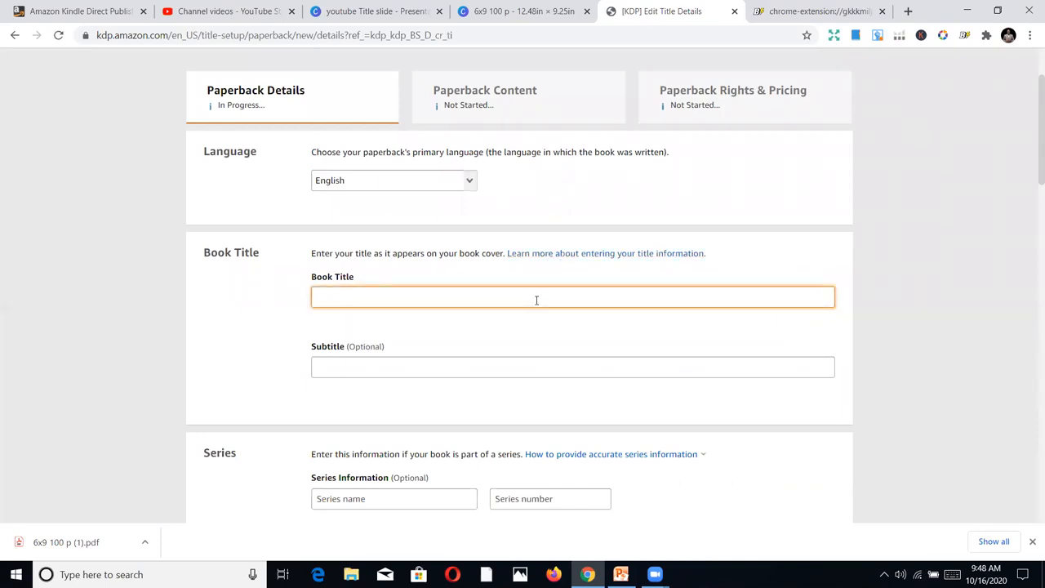
{"action": "type", "text": "Gratitude Journal"}
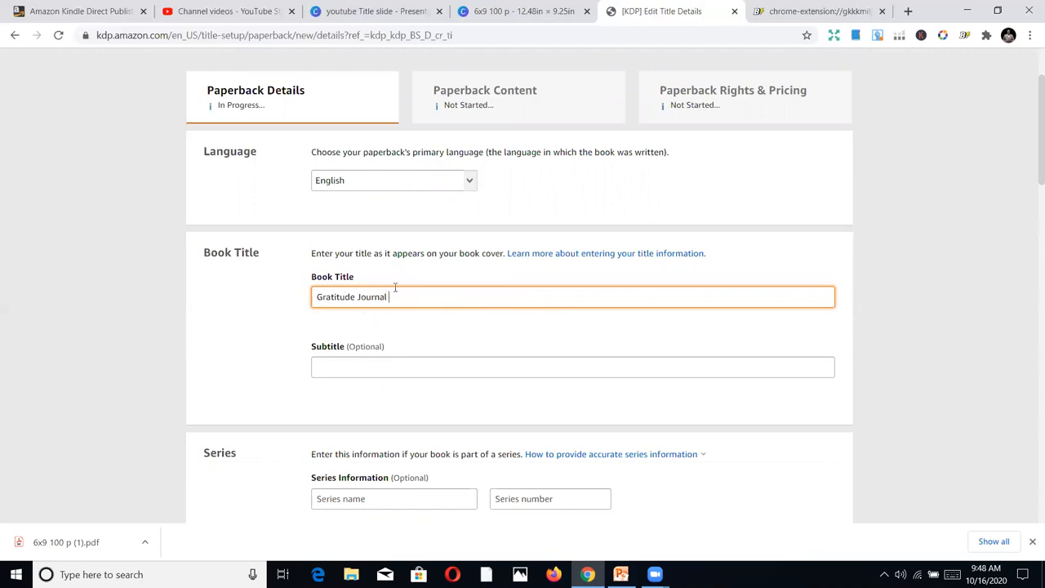
Copy the complete subtitle from the Gratitude Journal listing in Book Bolt Lister into the paperback's subtitle in Kindle Direct Publishing
{"action": "left_click", "coordinate": [775, 8]}
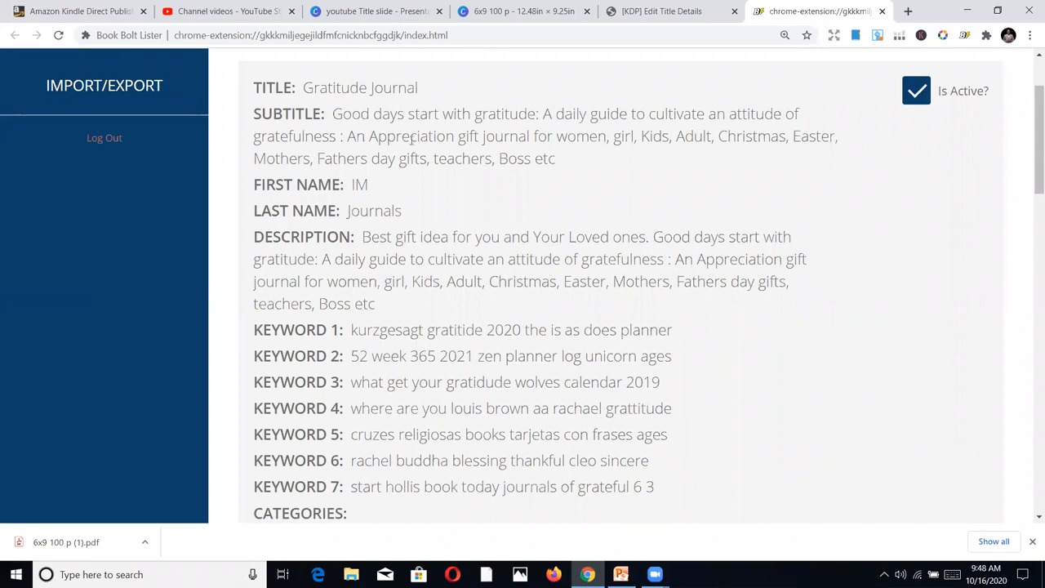
{"action": "left_click_drag", "start_coordinate": [333, 113], "coordinate": [557, 160]}
{"action": "right_click", "coordinate": [462, 126]}
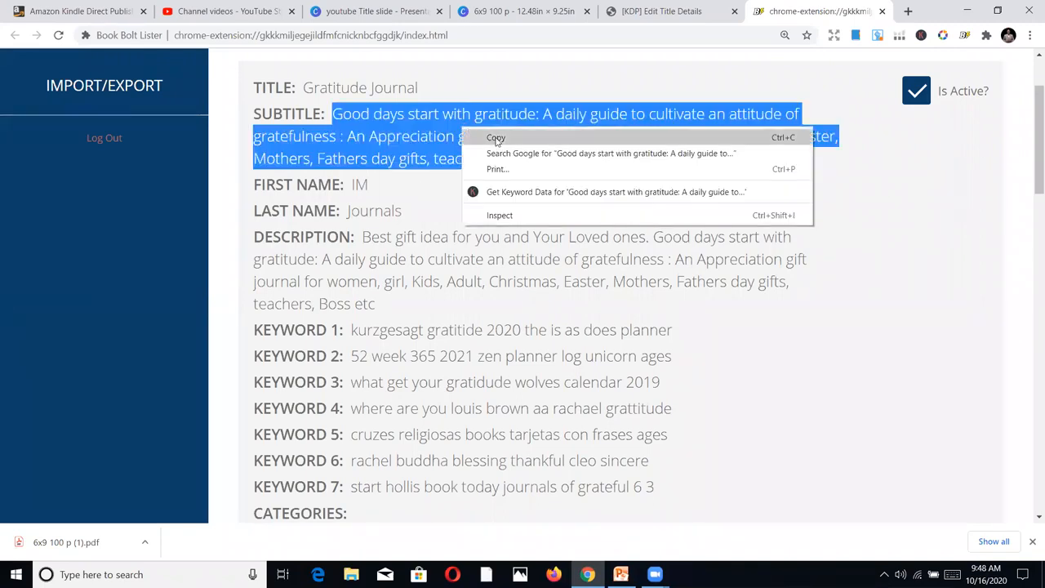
{"action": "left_click", "coordinate": [496, 138]}
{"action": "left_click", "coordinate": [633, 8]}
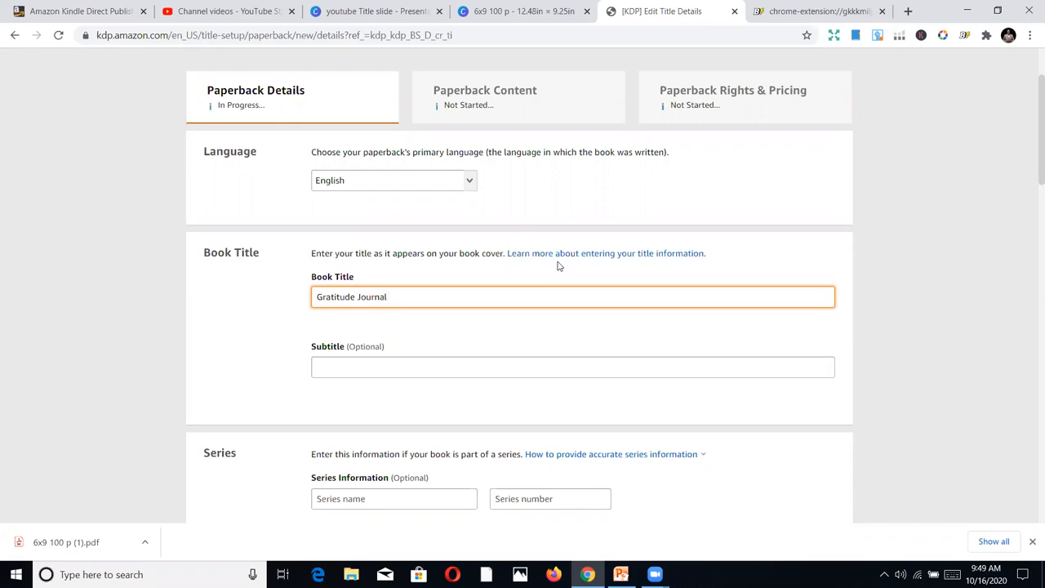
{"action": "left_click", "coordinate": [518, 365]}
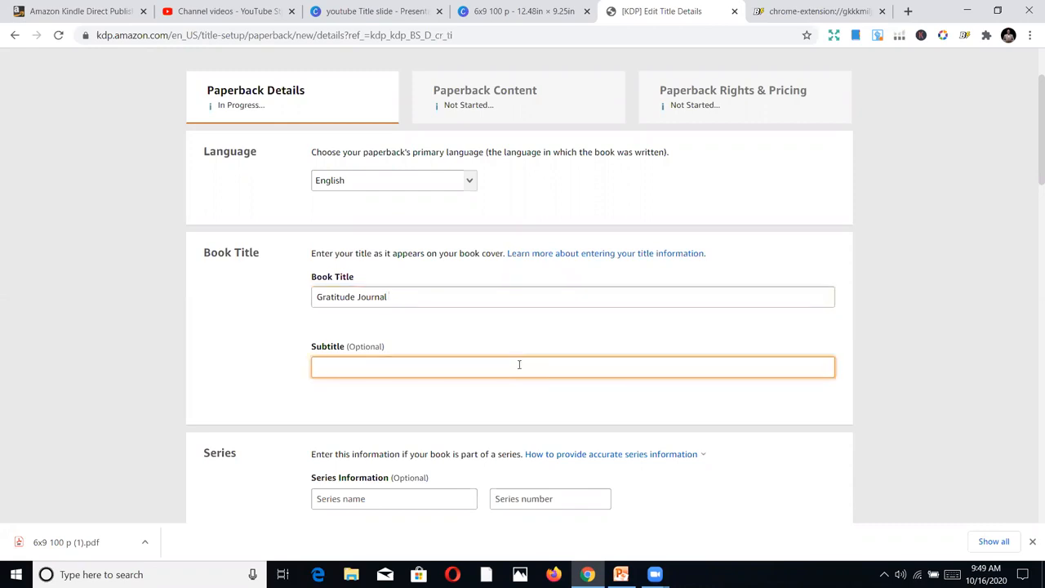
{"action": "key", "text": "ctrl+v"}
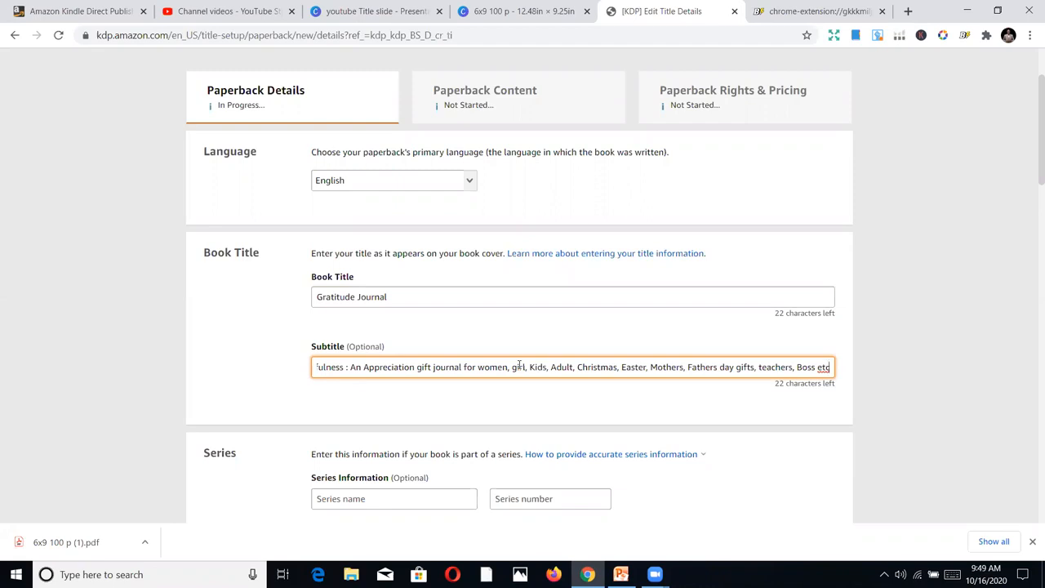
Go back through the subtitle text to its beginning to check the opening words
{"action": "key", "text": "Left"}
{"action": "key", "text": "Left"}
{"action": "key", "text": "Left"}
{"action": "key", "text": "Left"}
{"action": "key", "text": "Left"}
{"action": "key", "text": "Left"}
{"action": "key", "text": "Left"}
{"action": "key", "text": "Left"}
{"action": "key", "text": "Left"}
{"action": "key", "text": "Left"}
{"action": "key", "text": "Left"}
{"action": "key", "text": "Left"}
{"action": "key", "text": "Left"}
{"action": "key", "text": "Left"}
{"action": "key", "text": "Left"}
{"action": "key", "text": "Left"}
{"action": "key", "text": "Left"}
{"action": "key", "text": "Left"}
{"action": "key", "text": "Left"}
{"action": "key", "text": "Left"}
{"action": "key", "text": "Left"}
{"action": "key", "text": "Left"}
{"action": "key", "text": "Left"}
{"action": "key", "text": "Left"}
{"action": "key", "text": "Left"}
{"action": "key", "text": "Left"}
{"action": "key", "text": "Left"}
{"action": "key", "text": "Left"}
{"action": "key", "text": "Left"}
{"action": "key", "text": "Left"}
{"action": "key", "text": "Left"}
{"action": "key", "text": "Left"}
{"action": "key", "text": "Left"}
{"action": "key", "text": "Left"}
{"action": "key", "text": "Left"}
{"action": "key", "text": "Left"}
{"action": "key", "text": "Left"}
{"action": "key", "text": "Left"}
{"action": "key", "text": "Left"}
{"action": "key", "text": "Left"}
{"action": "key", "text": "Left"}
{"action": "key", "text": "Left"}
{"action": "key", "text": "Left"}
{"action": "key", "text": "Left"}
{"action": "key", "text": "Left"}
{"action": "key", "text": "Left"}
{"action": "key", "text": "Left"}
{"action": "key", "text": "Left"}
{"action": "key", "text": "Left"}
{"action": "key", "text": "Left"}
{"action": "key", "text": "Left"}
{"action": "key", "text": "Left"}
{"action": "key", "text": "Left"}
{"action": "key", "text": "Left"}
{"action": "key", "text": "Left"}
{"action": "key", "text": "Left"}
{"action": "key", "text": "Left"}
{"action": "key", "text": "Left"}
{"action": "key", "text": "Left"}
{"action": "key", "text": "Left"}
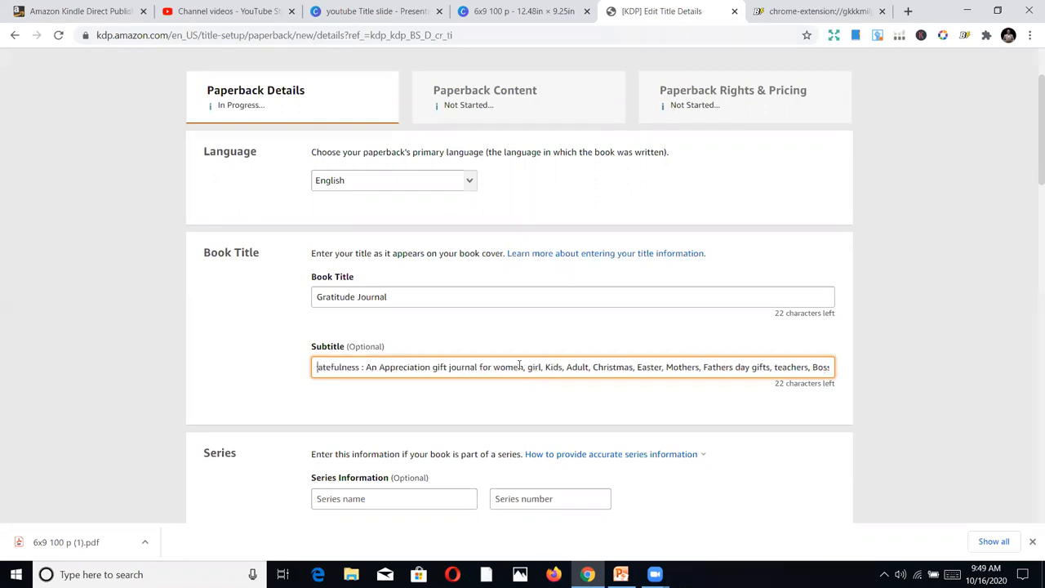
{"action": "key", "text": "Left"}
{"action": "key", "text": "Left"}
{"action": "key", "text": "Left"}
{"action": "key", "text": "Left"}
{"action": "key", "text": "Left"}
{"action": "key", "text": "Left"}
{"action": "key", "text": "Left"}
{"action": "key", "text": "Left"}
{"action": "key", "text": "Left"}
{"action": "key", "text": "Left"}
{"action": "key", "text": "Left"}
{"action": "key", "text": "Left"}
{"action": "key", "text": "Left"}
{"action": "key", "text": "Left"}
{"action": "key", "text": "Left"}
{"action": "key", "text": "Left"}
{"action": "key", "text": "Left"}
{"action": "key", "text": "Left"}
{"action": "key", "text": "Left"}
{"action": "key", "text": "Left"}
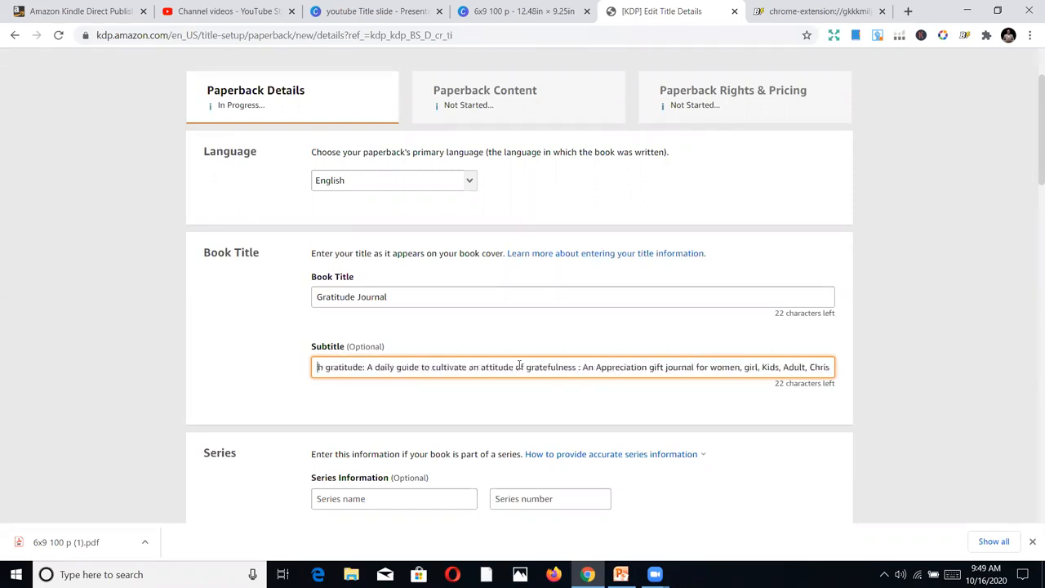
{"action": "key", "text": "Left"}
{"action": "key", "text": "Left"}
{"action": "key", "text": "Left"}
{"action": "key", "text": "Left"}
{"action": "key", "text": "Left"}
{"action": "key", "text": "Left"}
{"action": "key", "text": "Left"}
{"action": "key", "text": "Left"}
{"action": "key", "text": "Left"}
{"action": "key", "text": "Left"}
{"action": "key", "text": "Left"}
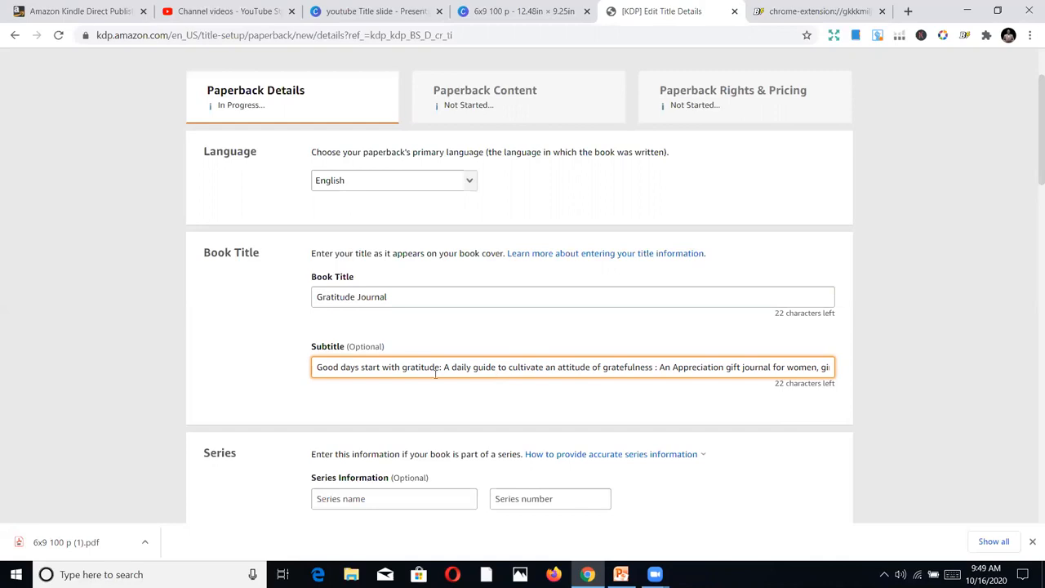
Read the subtitle through to its end, checking the gratitude phrases and the gift audience and occasion keywords
{"action": "left_click", "coordinate": [415, 367]}
{"action": "left_click", "coordinate": [650, 367]}
{"action": "key", "text": "Right"}
{"action": "key", "text": "Right"}
{"action": "key", "text": "Right"}
{"action": "key", "text": "Right"}
{"action": "key", "text": "Right"}
{"action": "key", "text": "Right"}
{"action": "key", "text": "Right"}
{"action": "key", "text": "Right"}
{"action": "key", "text": "Right"}
{"action": "key", "text": "Right"}
{"action": "key", "text": "Right"}
{"action": "key", "text": "Right"}
{"action": "key", "text": "Right"}
{"action": "key", "text": "Right"}
{"action": "key", "text": "Right"}
{"action": "key", "text": "Right"}
{"action": "key", "text": "Right"}
{"action": "key", "text": "Right"}
{"action": "key", "text": "Right"}
{"action": "key", "text": "Right"}
{"action": "key", "text": "Right"}
{"action": "key", "text": "Right"}
{"action": "key", "text": "Right"}
{"action": "key", "text": "Right"}
{"action": "key", "text": "Right"}
{"action": "key", "text": "Right"}
{"action": "key", "text": "Right"}
{"action": "key", "text": "Right"}
{"action": "key", "text": "Right"}
{"action": "key", "text": "Right"}
{"action": "key", "text": "Right"}
{"action": "key", "text": "Right"}
{"action": "key", "text": "Right"}
{"action": "key", "text": "Right"}
{"action": "key", "text": "Right"}
{"action": "key", "text": "Right"}
{"action": "key", "text": "Right"}
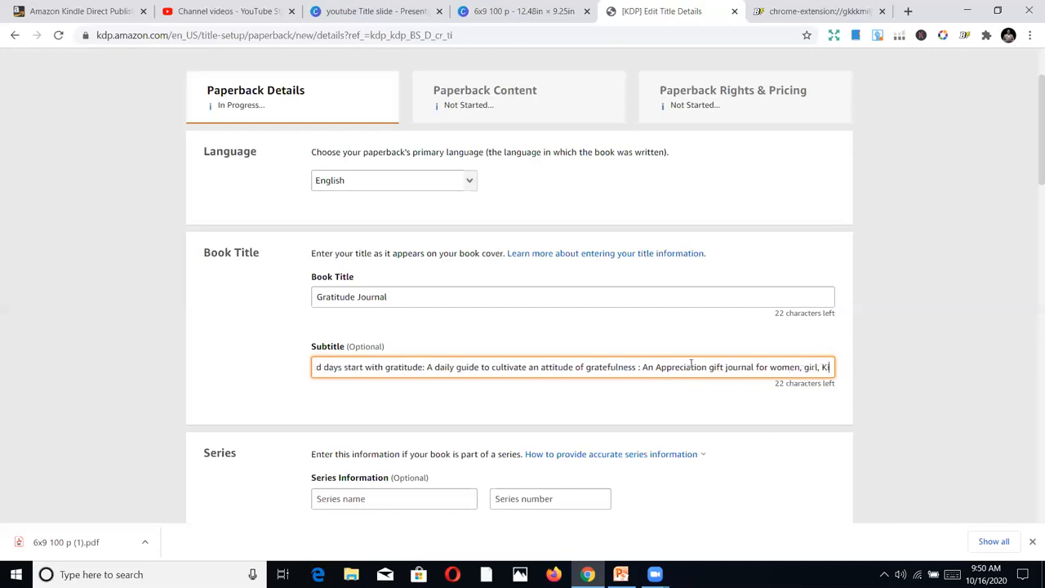
{"action": "key", "text": "Right"}
{"action": "key", "text": "Right"}
{"action": "key", "text": "Right"}
{"action": "key", "text": "Right"}
{"action": "key", "text": "Right"}
{"action": "key", "text": "Right"}
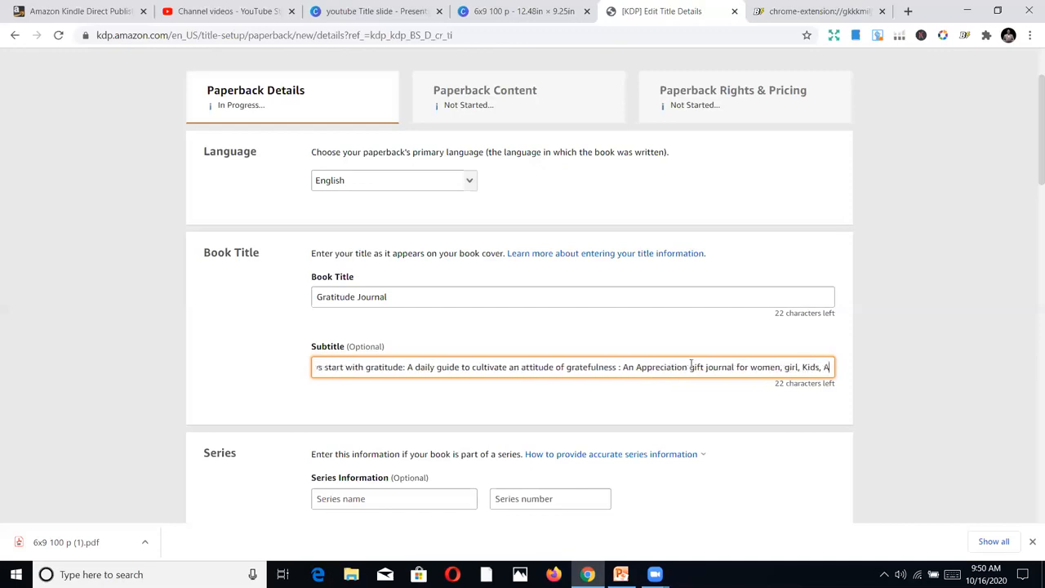
{"action": "key", "text": "Right"}
{"action": "key", "text": "Right"}
{"action": "key", "text": "Right"}
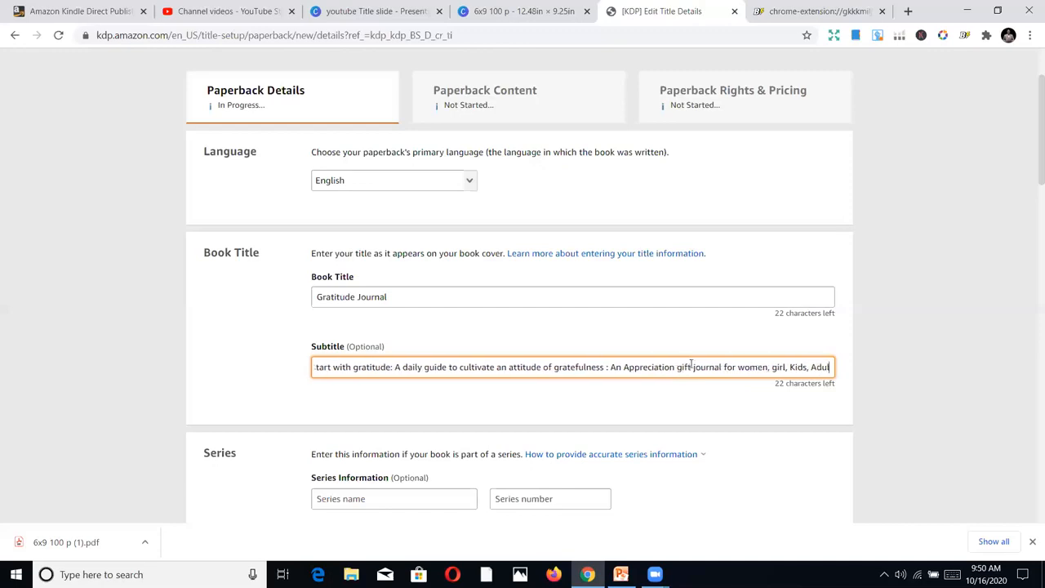
{"action": "key", "text": "Right"}
{"action": "key", "text": "Right"}
{"action": "key", "text": "Right"}
{"action": "key", "text": "Right"}
{"action": "key", "text": "Right"}
{"action": "key", "text": "Right"}
{"action": "key", "text": "Right"}
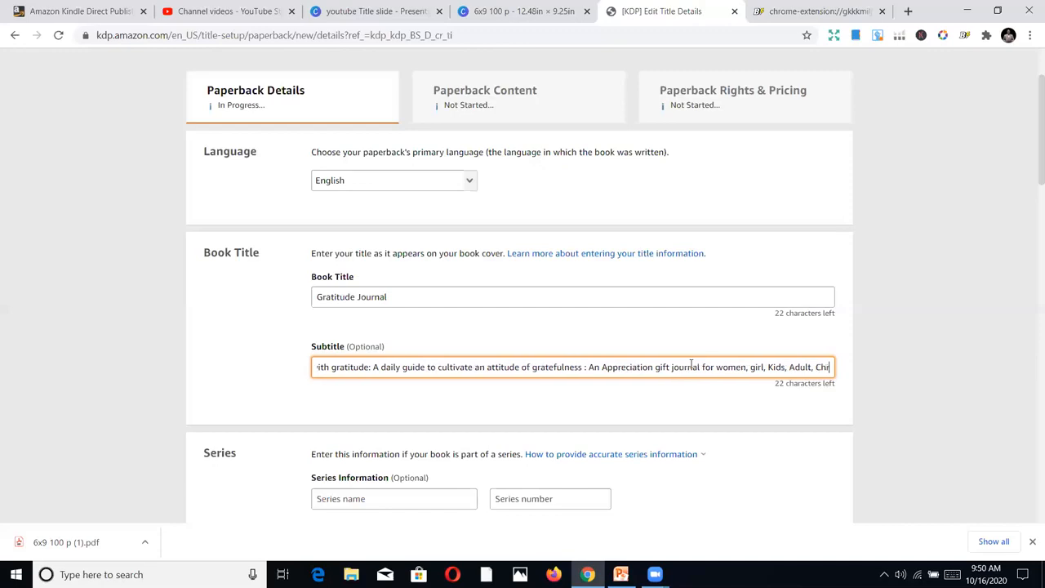
{"action": "key", "text": "Right"}
{"action": "key", "text": "Right"}
{"action": "key", "text": "Right"}
{"action": "key", "text": "Right"}
{"action": "key", "text": "Right"}
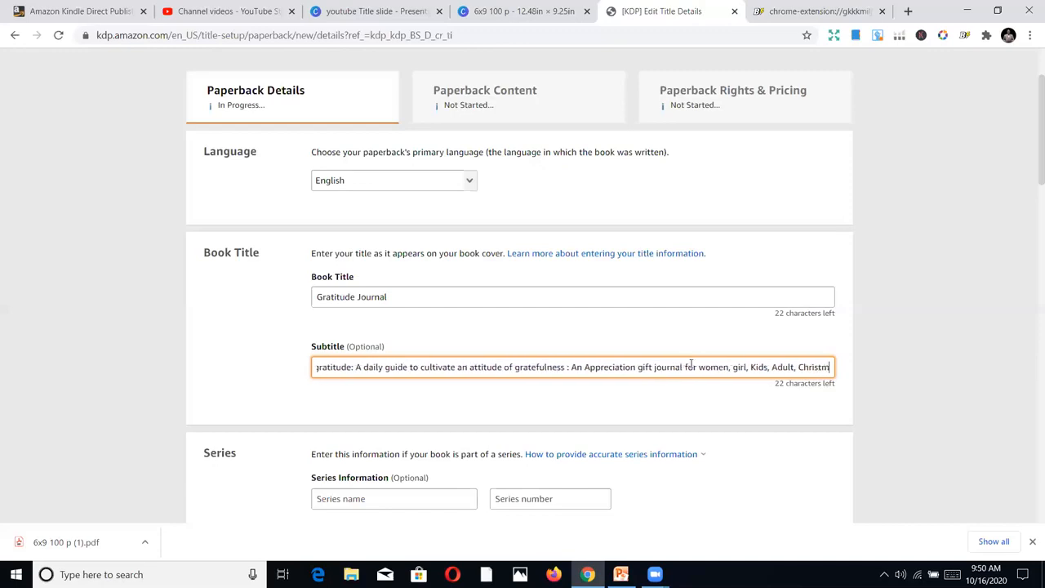
{"action": "key", "text": "Right"}
{"action": "key", "text": "Right"}
{"action": "key", "text": "Right"}
{"action": "key", "text": "Right"}
{"action": "key", "text": "Right"}
{"action": "key", "text": "Right"}
{"action": "key", "text": "Right"}
{"action": "key", "text": "Right"}
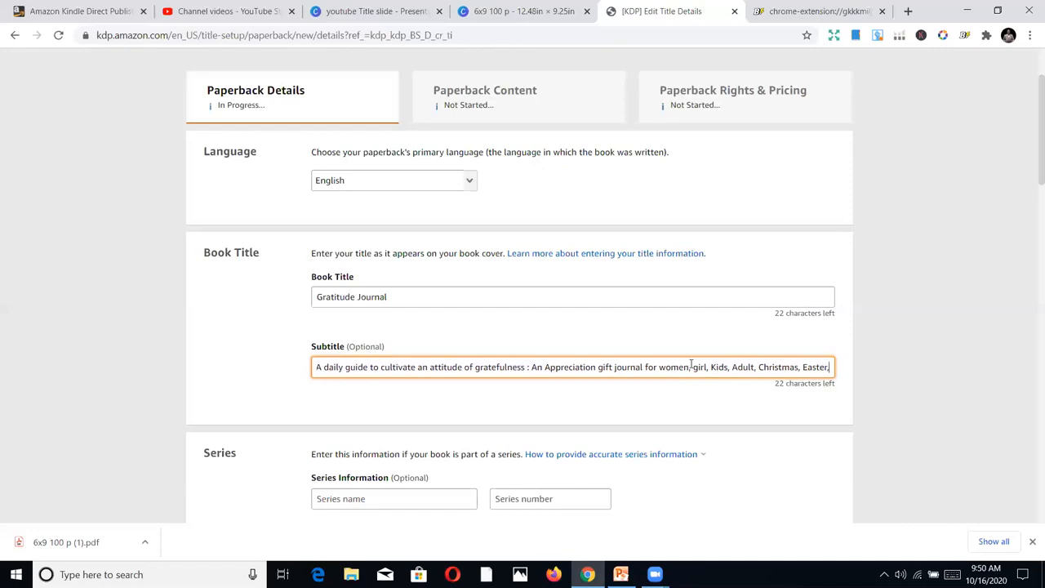
{"action": "key", "text": "Right"}
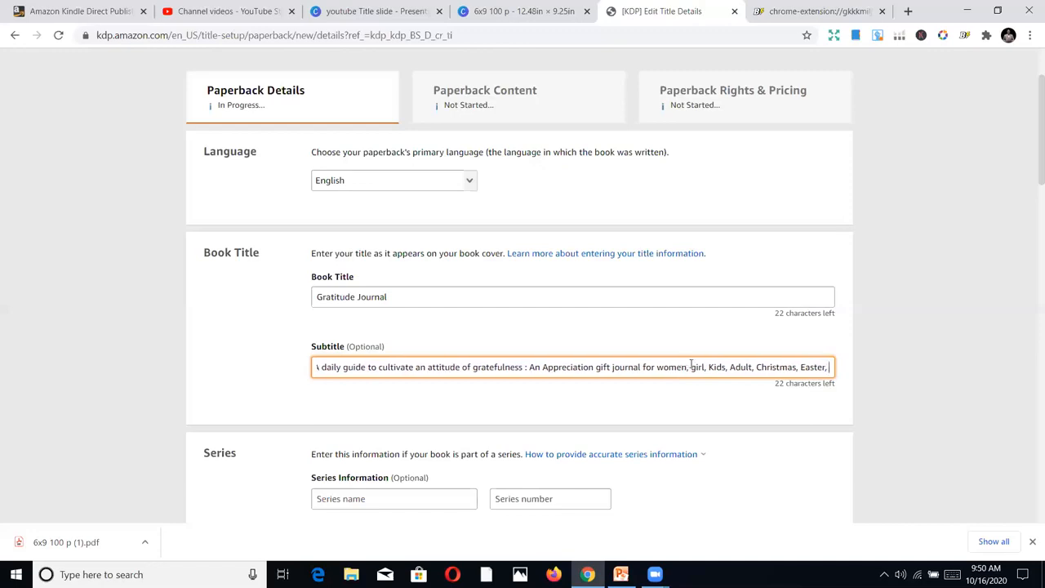
{"action": "key", "text": "Right"}
{"action": "key", "text": "Right"}
{"action": "key", "text": "Right"}
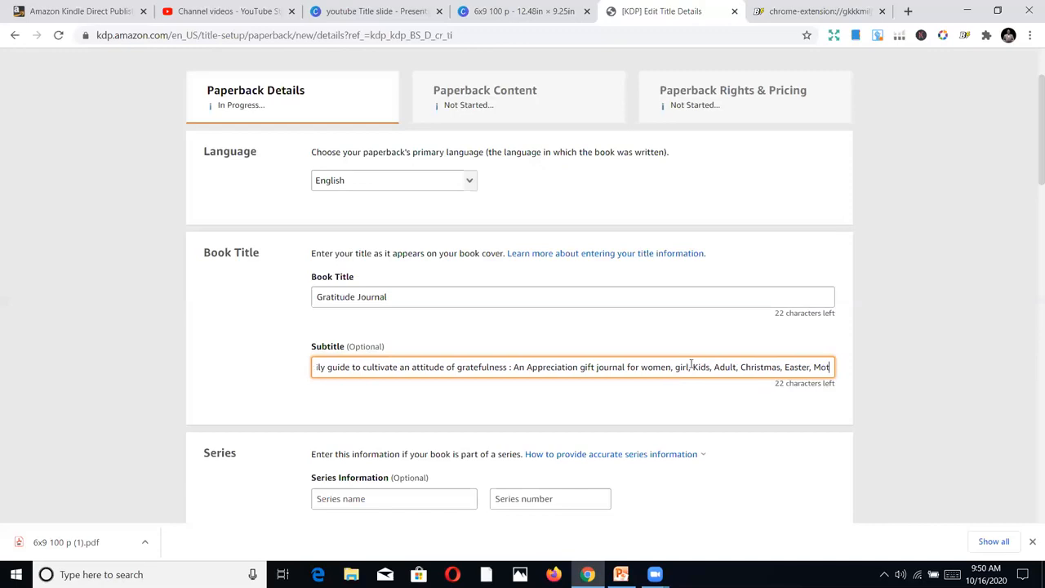
{"action": "key", "text": "Right"}
{"action": "key", "text": "Right"}
{"action": "key", "text": "Right"}
{"action": "key", "text": "Right"}
{"action": "key", "text": "Right"}
{"action": "key", "text": "Right"}
{"action": "key", "text": "Right"}
{"action": "key", "text": "Right"}
{"action": "key", "text": "Right"}
{"action": "key", "text": "Right"}
{"action": "key", "text": "Right"}
{"action": "key", "text": "Right"}
{"action": "key", "text": "Right"}
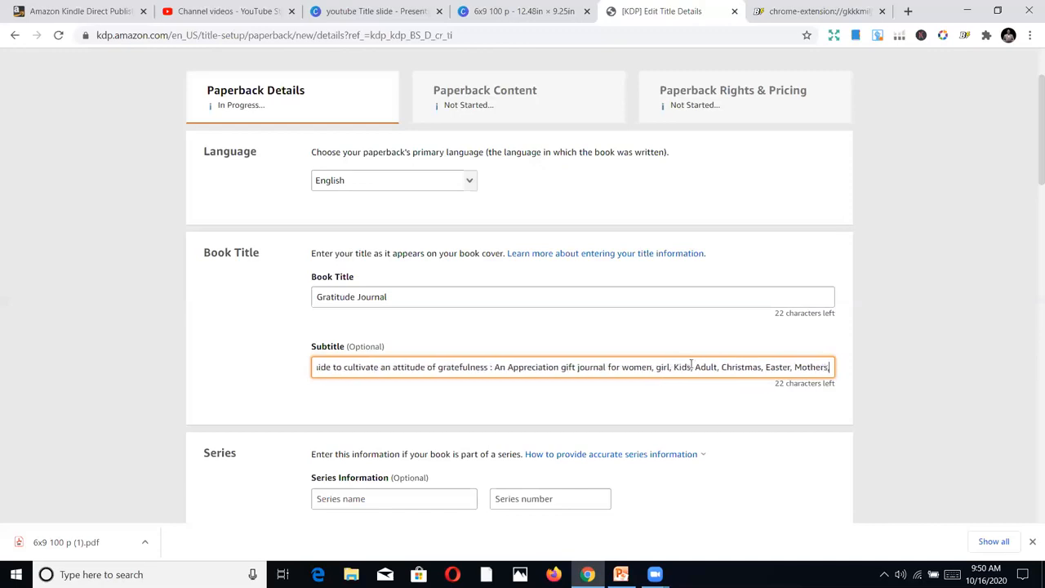
{"action": "type", "text": "da"}
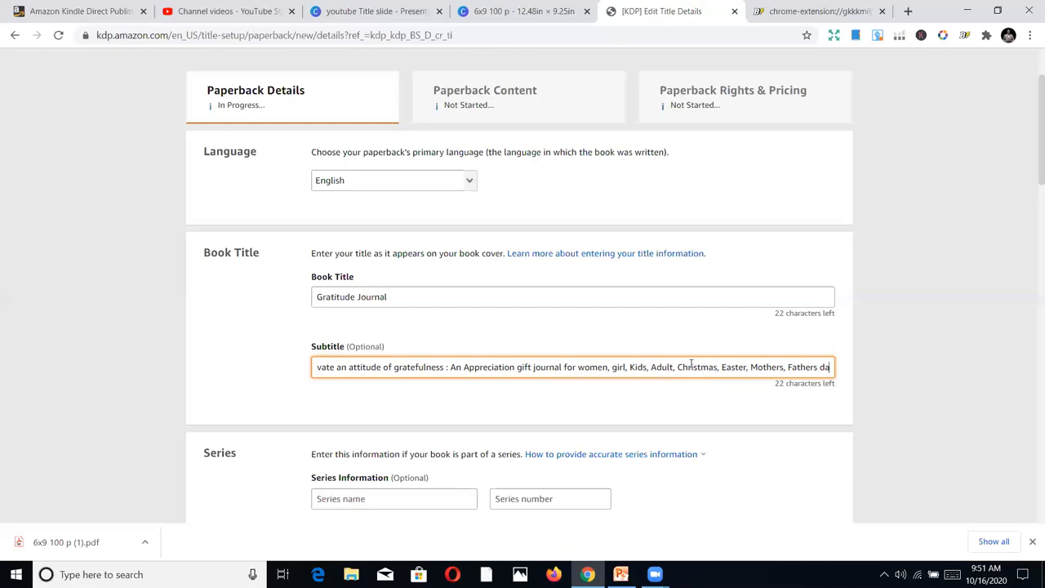
{"action": "type", "text": "y gif"}
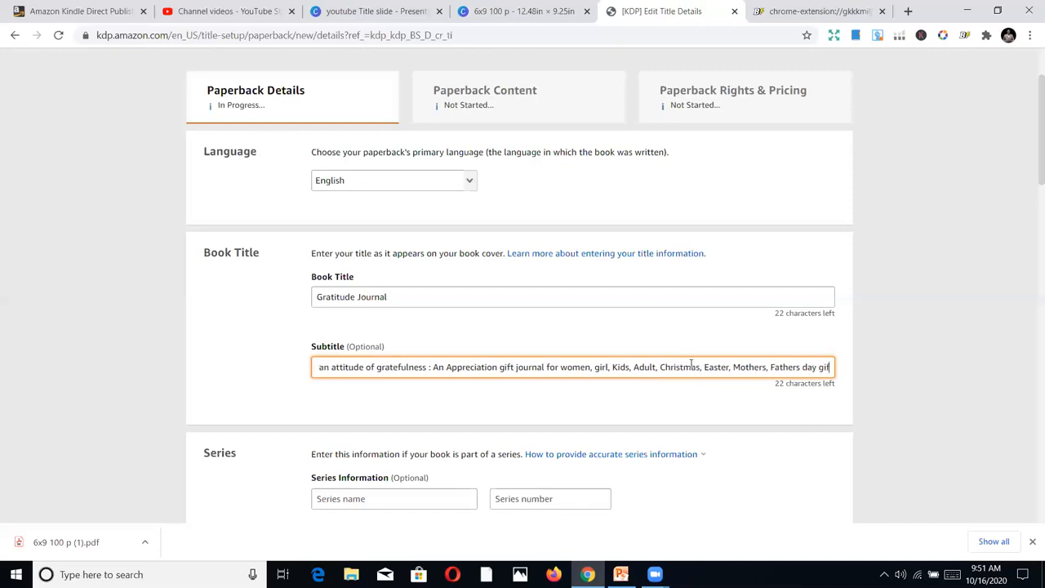
{"action": "type", "text": "ts, teachers, Boss etc"}
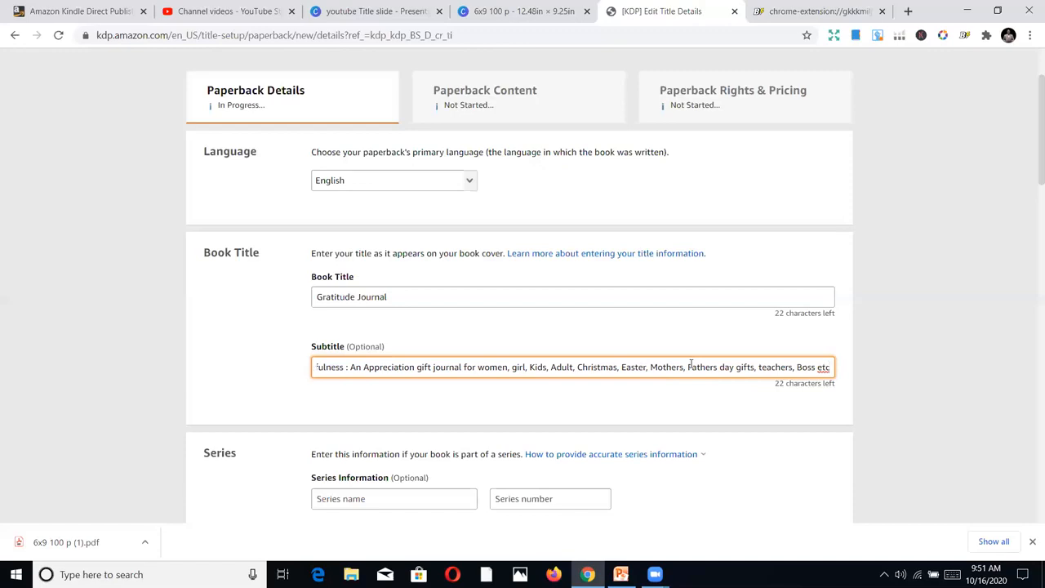
{"action": "left_click", "coordinate": [657, 403]}
Enter "IM" as the first name of the paperback's primary author
{"action": "scroll", "coordinate": [658, 403], "scroll_direction": "down", "scroll_amount": 1}
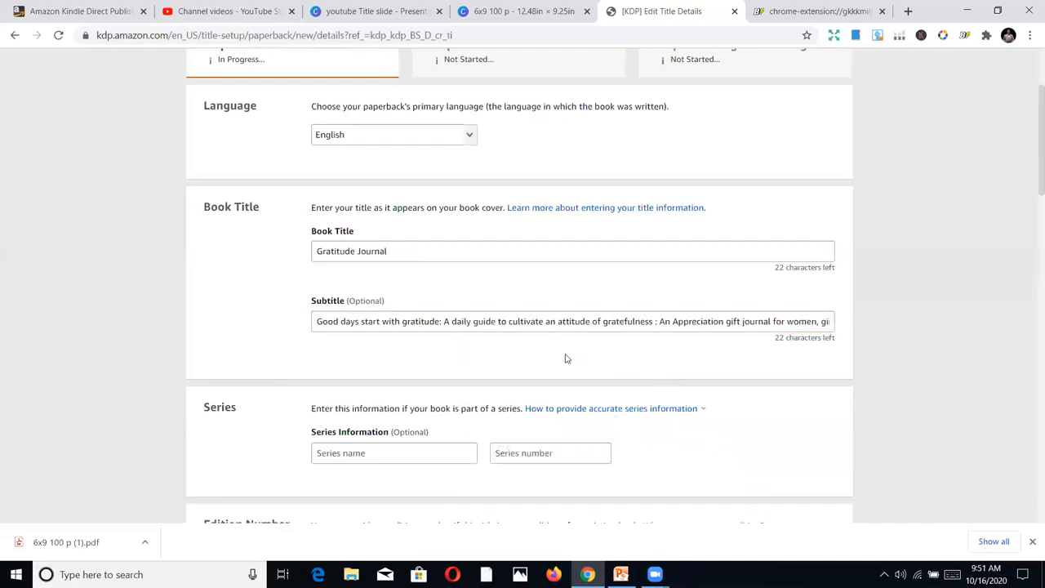
{"action": "scroll", "coordinate": [445, 334], "scroll_direction": "down", "scroll_amount": 2}
{"action": "scroll", "coordinate": [446, 348], "scroll_direction": "down", "scroll_amount": 1}
{"action": "scroll", "coordinate": [415, 338], "scroll_direction": "up", "scroll_amount": 2}
{"action": "scroll", "coordinate": [537, 270], "scroll_direction": "down", "scroll_amount": 5}
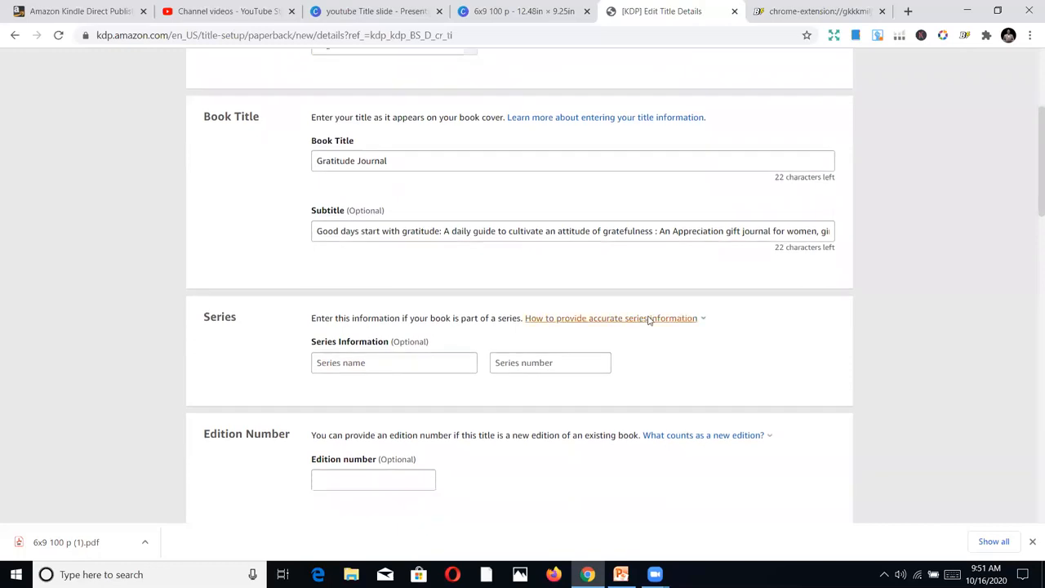
{"action": "left_click", "coordinate": [465, 349]}
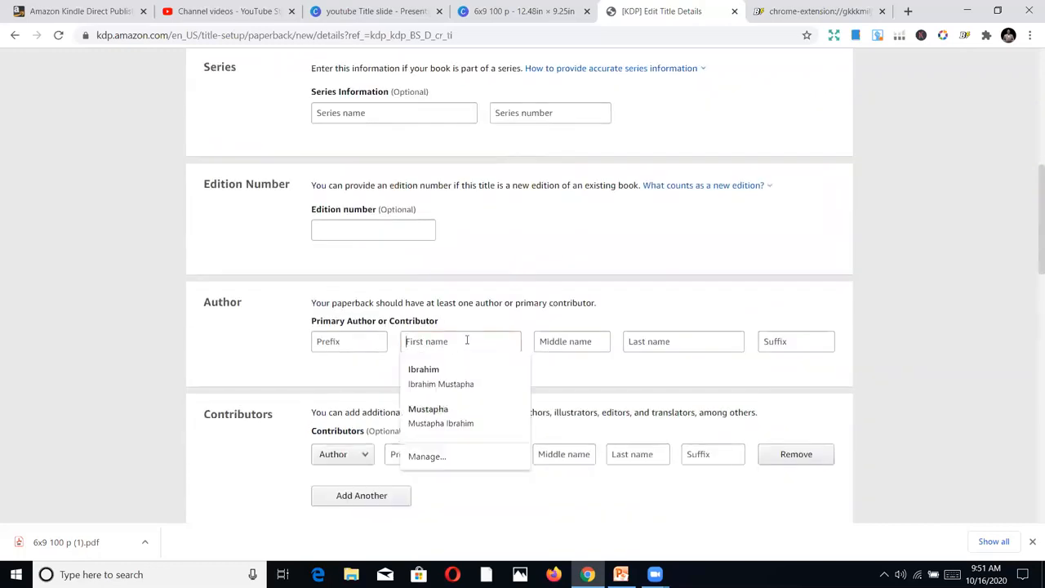
{"action": "left_click", "coordinate": [209, 347]}
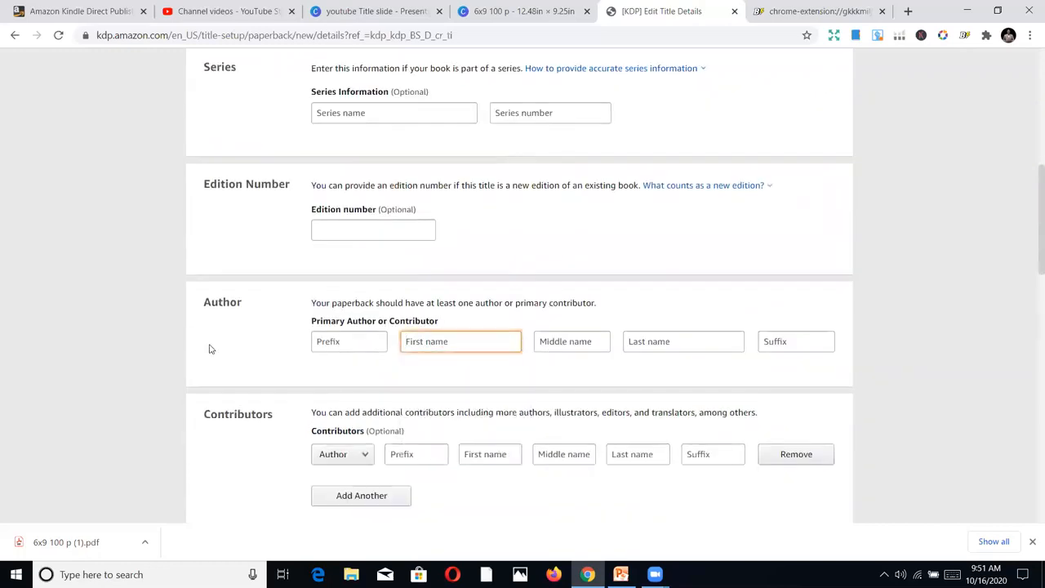
{"action": "left_click", "coordinate": [481, 343]}
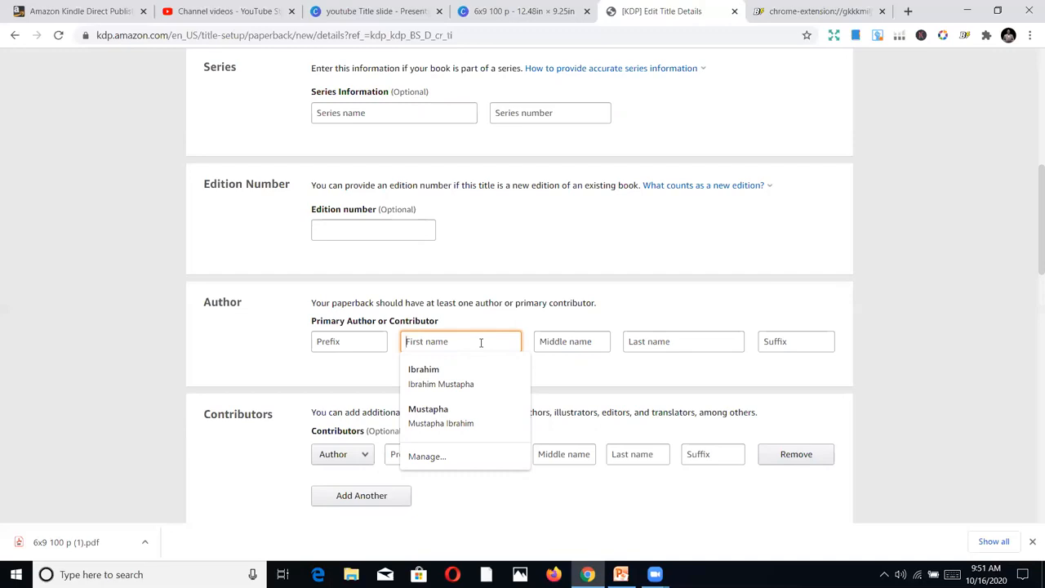
{"action": "type", "text": "IM"}
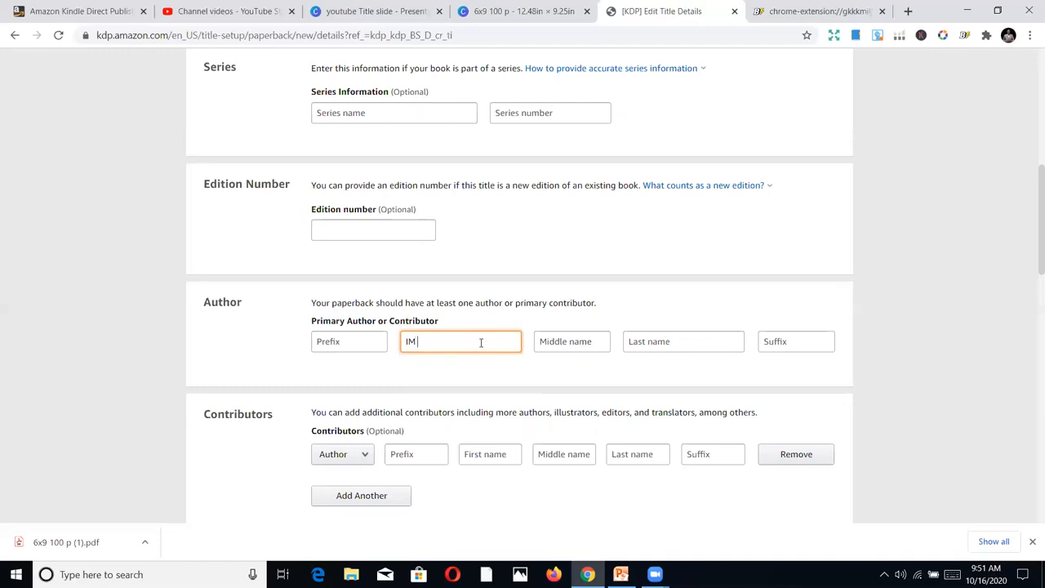
{"action": "type", "text": " Crafts"}
{"action": "key", "text": "BackSpace"}
{"action": "key", "text": "BackSpace"}
{"action": "key", "text": "BackSpace"}
{"action": "key", "text": "BackSpace"}
{"action": "key", "text": "BackSpace"}
{"action": "key", "text": "BackSpace"}
{"action": "type", "text": "Gift"}
{"action": "left_click", "coordinate": [730, 341]}
{"action": "type", "text": "Crafts"}
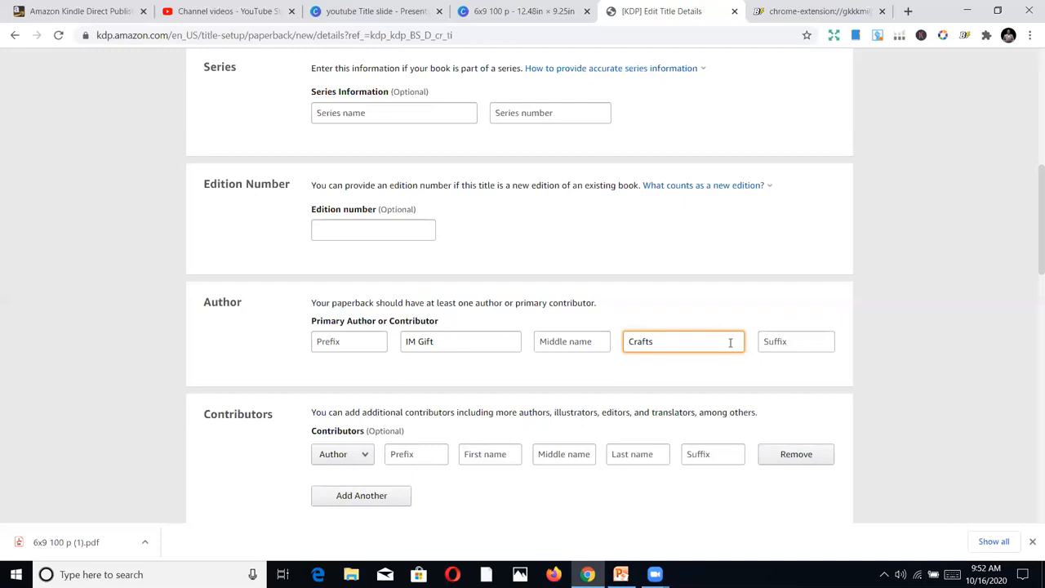
{"action": "key", "text": "BackSpace"}
{"action": "key", "text": "BackSpace"}
{"action": "key", "text": "BackSpace"}
{"action": "key", "text": "BackSpace"}
{"action": "key", "text": "BackSpace"}
{"action": "left_click", "coordinate": [479, 341]}
{"action": "key", "text": "BackSpace"}
{"action": "key", "text": "BackSpace"}
{"action": "key", "text": "BackSpace"}
{"action": "key", "text": "BackSpace"}
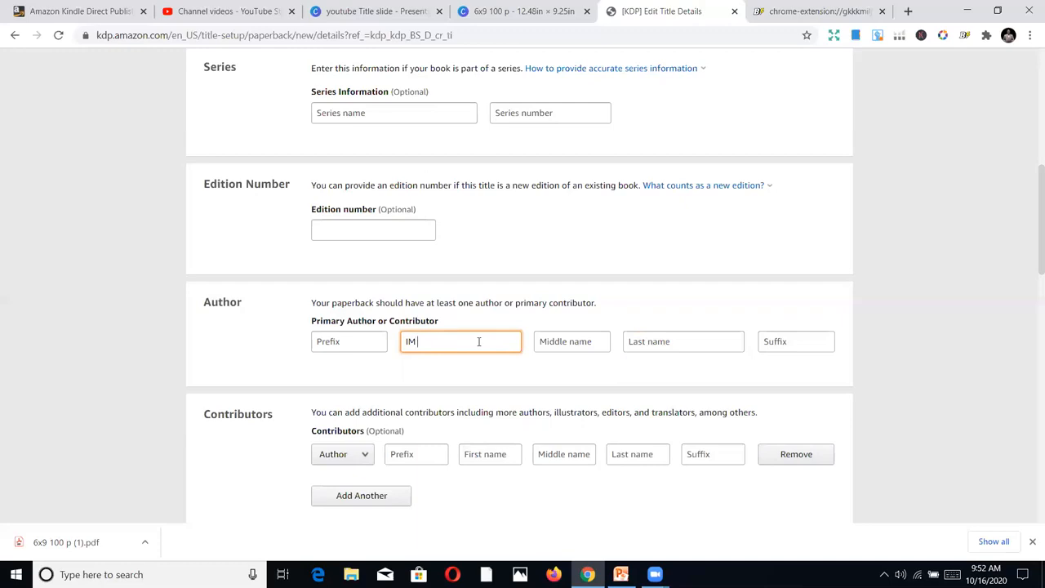
Enter "Crafts" as the last name of the primary author
{"action": "left_click", "coordinate": [646, 336]}
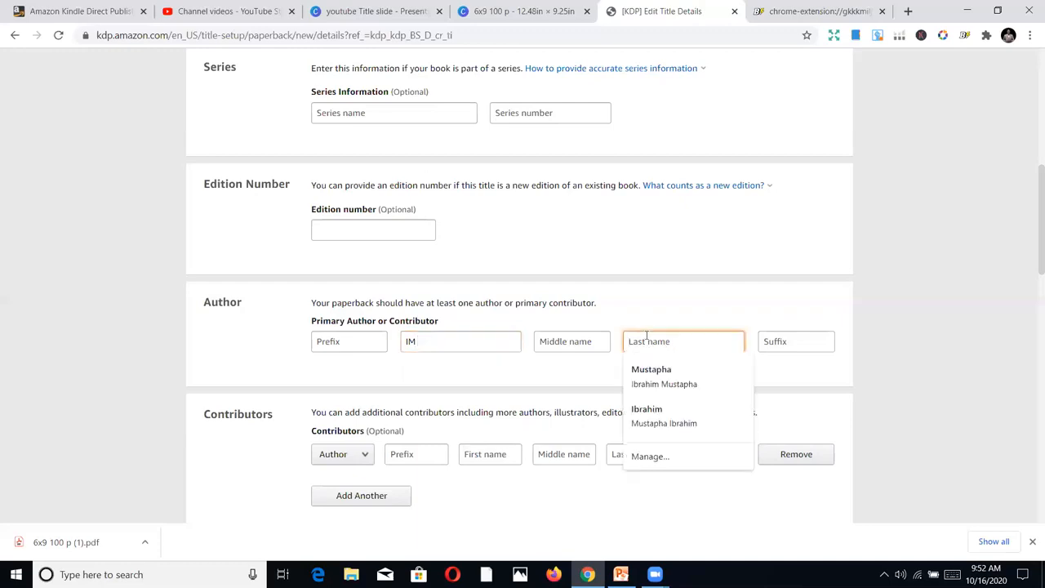
{"action": "type", "text": "Crafts"}
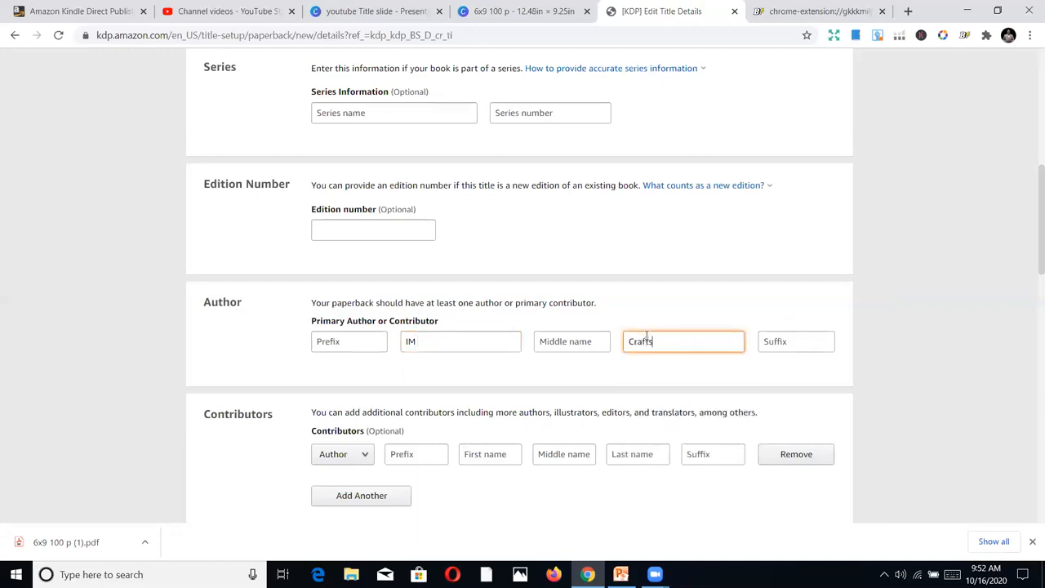
Copy the complete description from the Gratitude Journal listing in Book Bolt Lister into the paperback's description in Kindle Direct Publishing
{"action": "scroll", "coordinate": [682, 314], "scroll_direction": "down", "scroll_amount": 1}
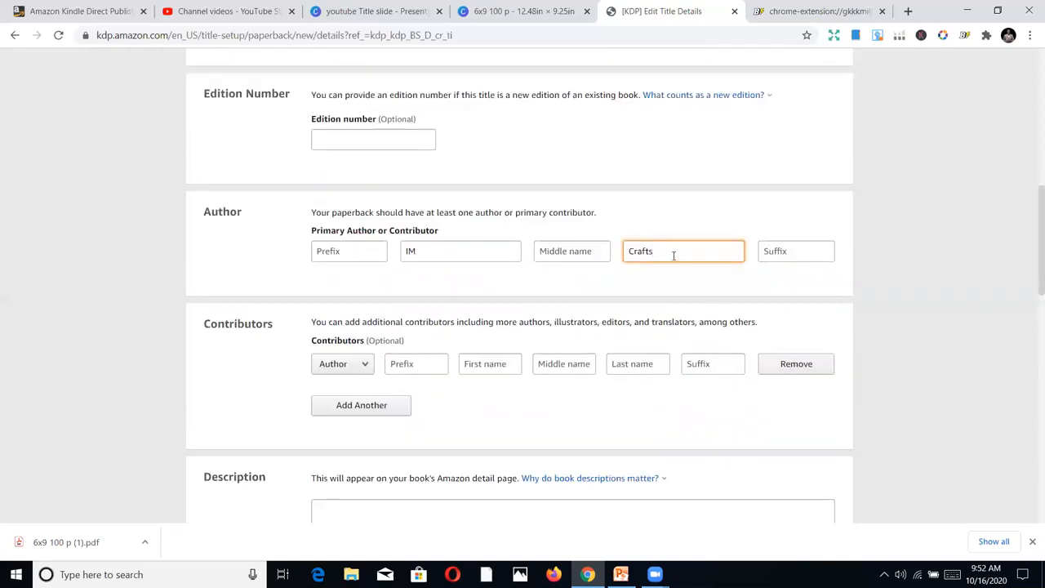
{"action": "scroll", "coordinate": [682, 261], "scroll_direction": "down", "scroll_amount": 2}
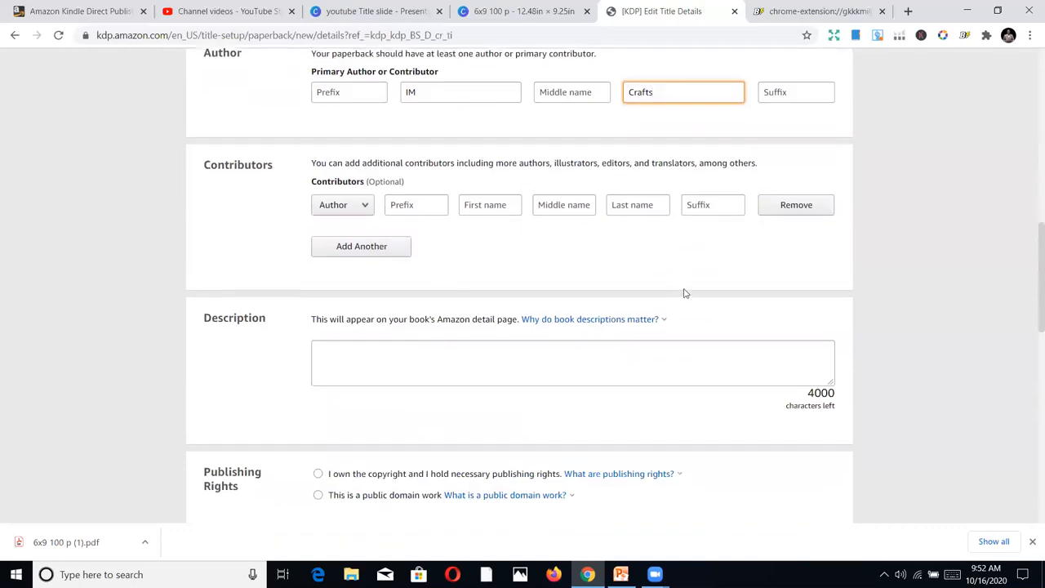
{"action": "left_click", "coordinate": [608, 356]}
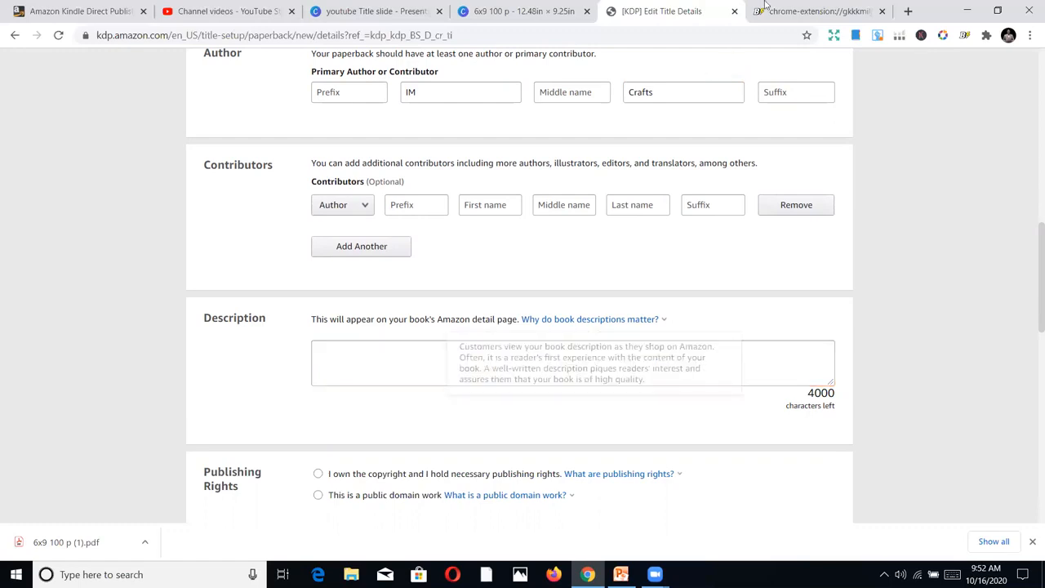
{"action": "key", "text": "ctrl+Tab"}
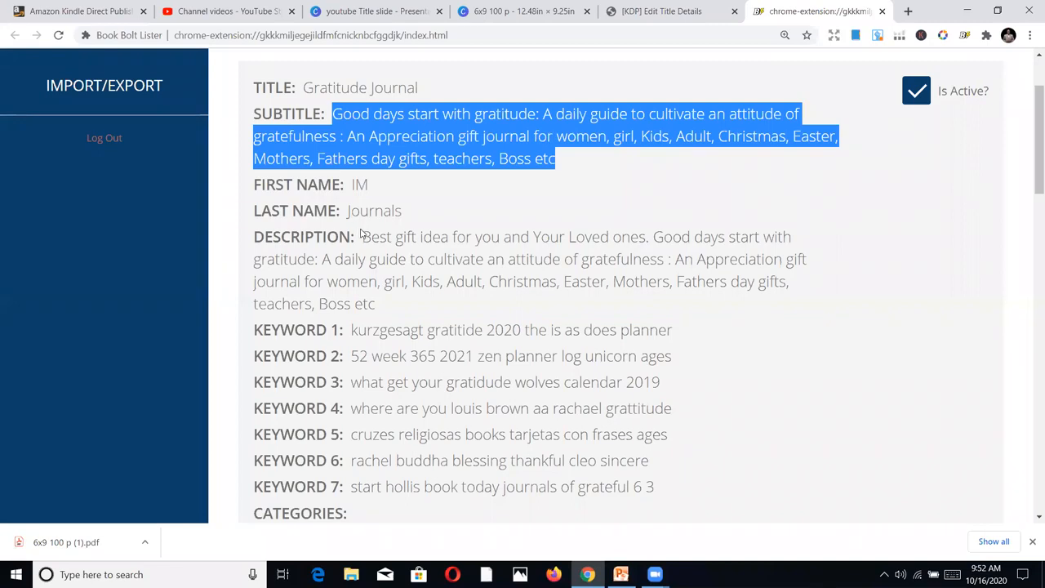
{"action": "left_click_drag", "start_coordinate": [362, 237], "coordinate": [390, 304]}
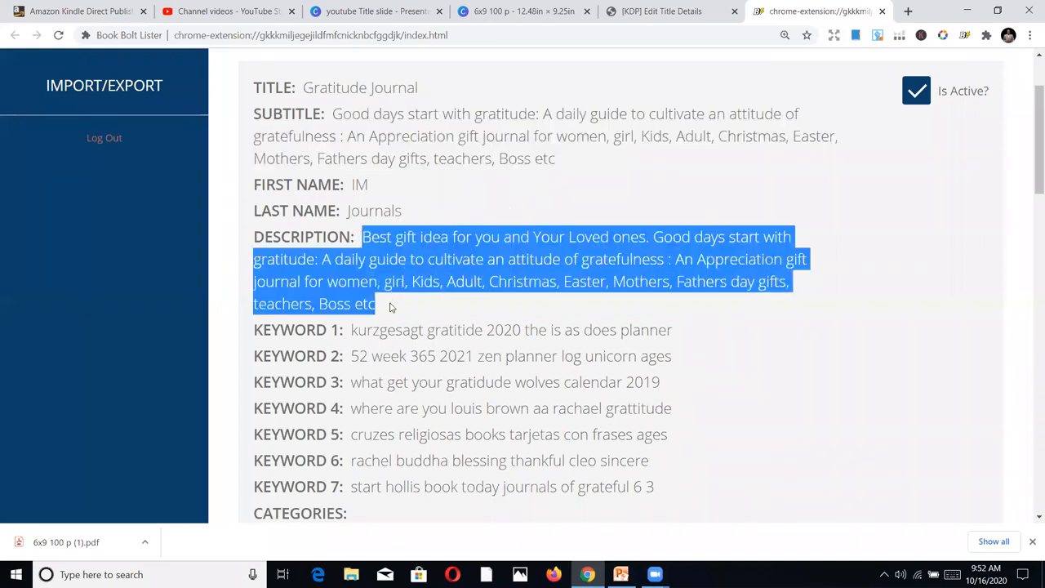
{"action": "right_click", "coordinate": [423, 254]}
{"action": "left_click", "coordinate": [457, 266]}
{"action": "left_click", "coordinate": [677, 10]}
{"action": "left_click", "coordinate": [494, 350]}
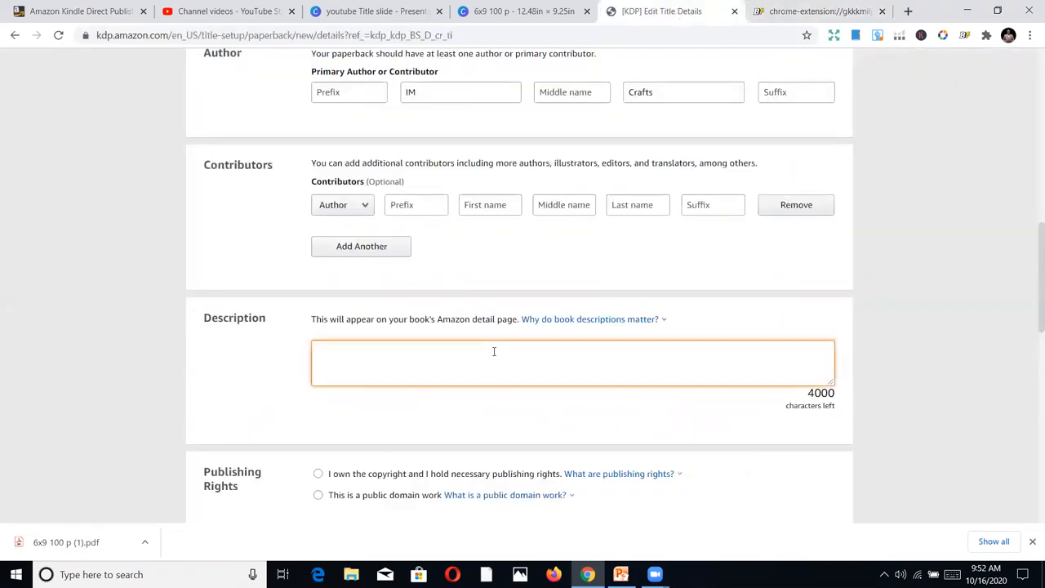
{"action": "key", "text": "ctrl+v"}
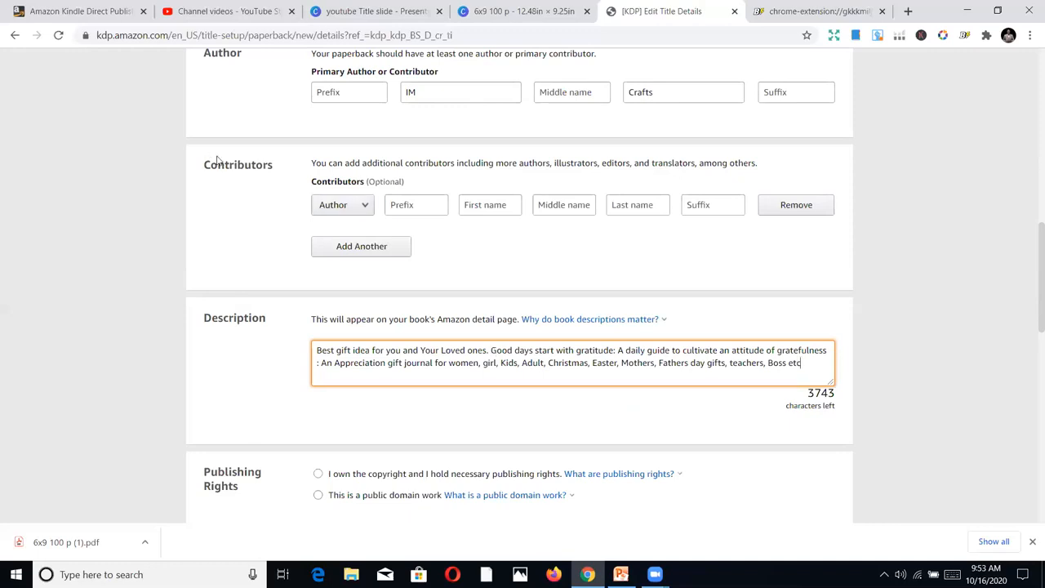
{"action": "left_click_drag", "start_coordinate": [210, 168], "coordinate": [278, 167]}
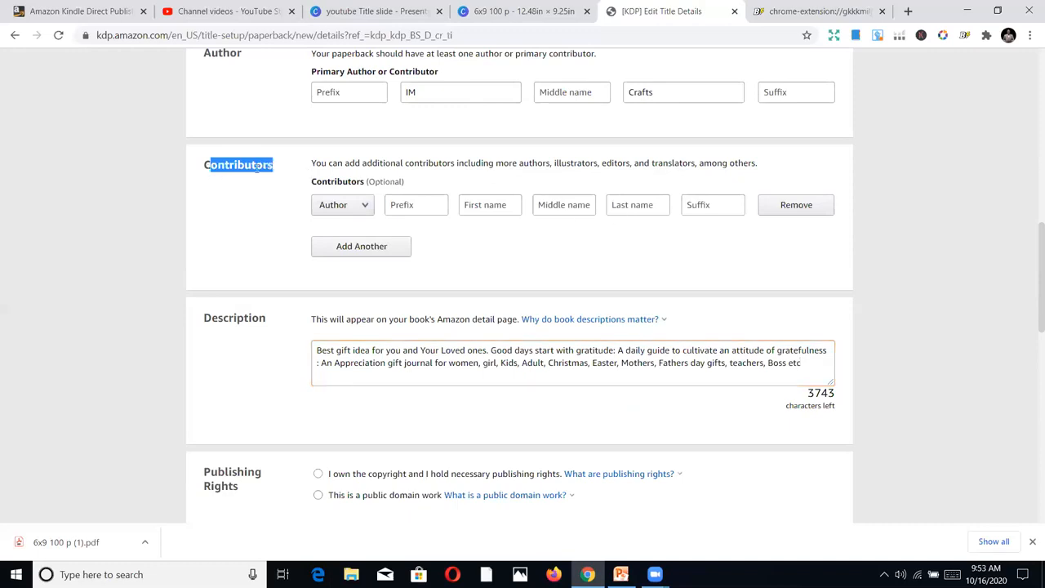
{"action": "left_click", "coordinate": [258, 167]}
{"action": "scroll", "coordinate": [538, 323], "scroll_direction": "up", "scroll_amount": 1}
{"action": "scroll", "coordinate": [538, 321], "scroll_direction": "down", "scroll_amount": 3}
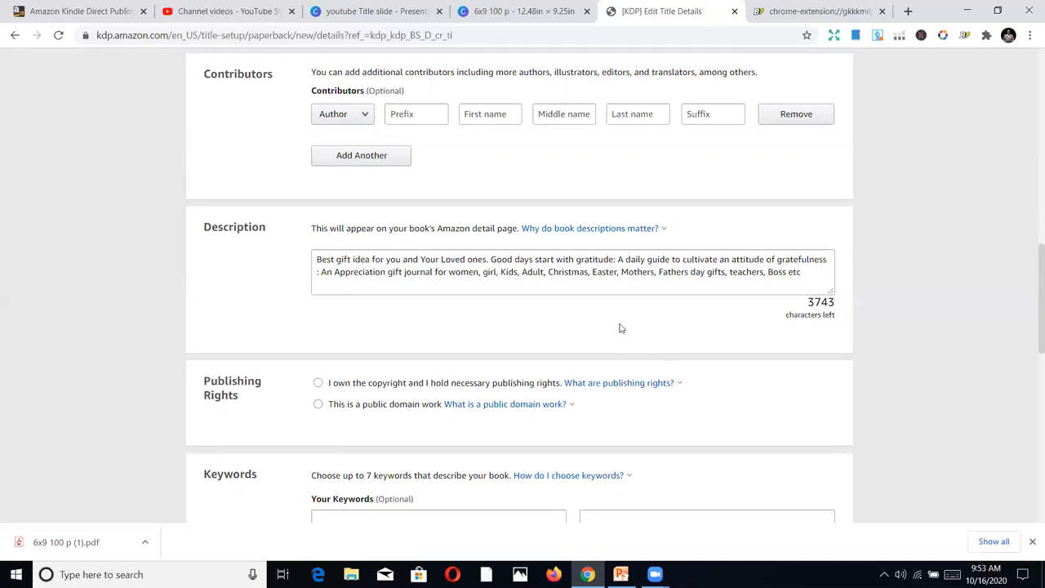
Declare under the publishing rights that you own the copyright and hold the necessary publishing rights
{"action": "scroll", "coordinate": [191, 386], "scroll_direction": "down", "scroll_amount": 1}
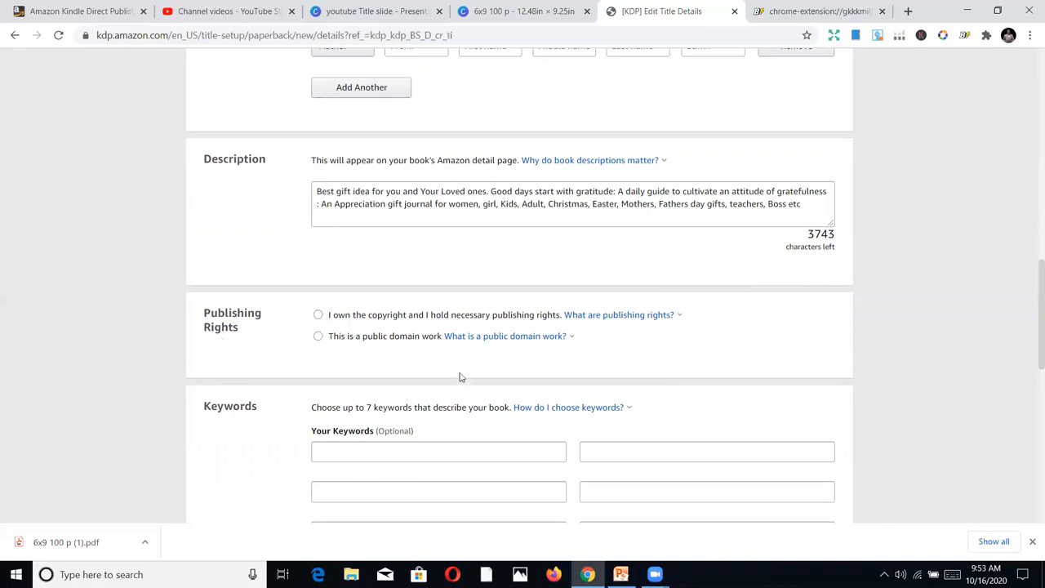
{"action": "left_click", "coordinate": [354, 319]}
{"action": "mouse_move", "coordinate": [459, 334]}
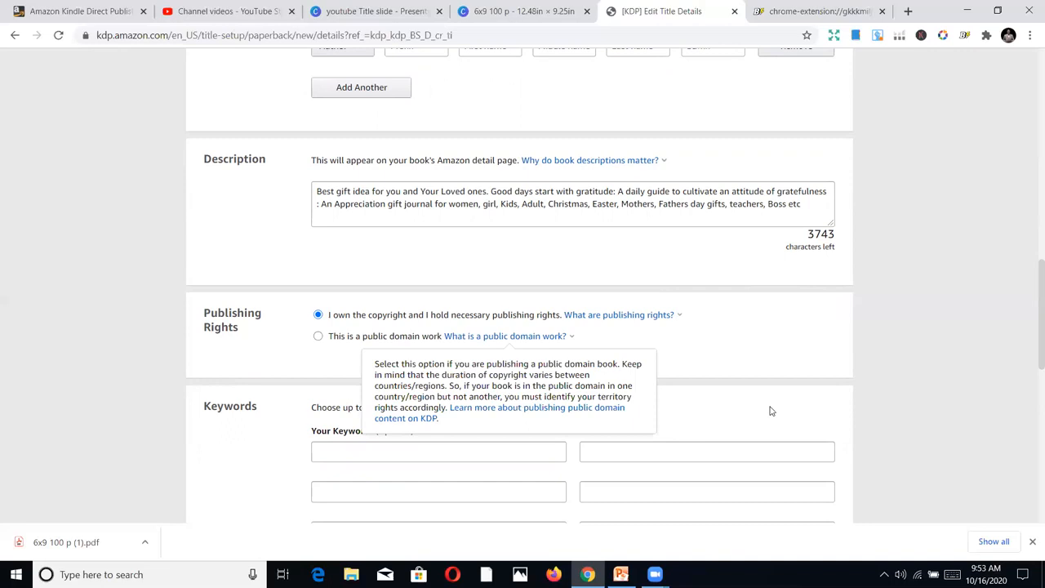
{"action": "scroll", "coordinate": [783, 383], "scroll_direction": "down", "scroll_amount": 2}
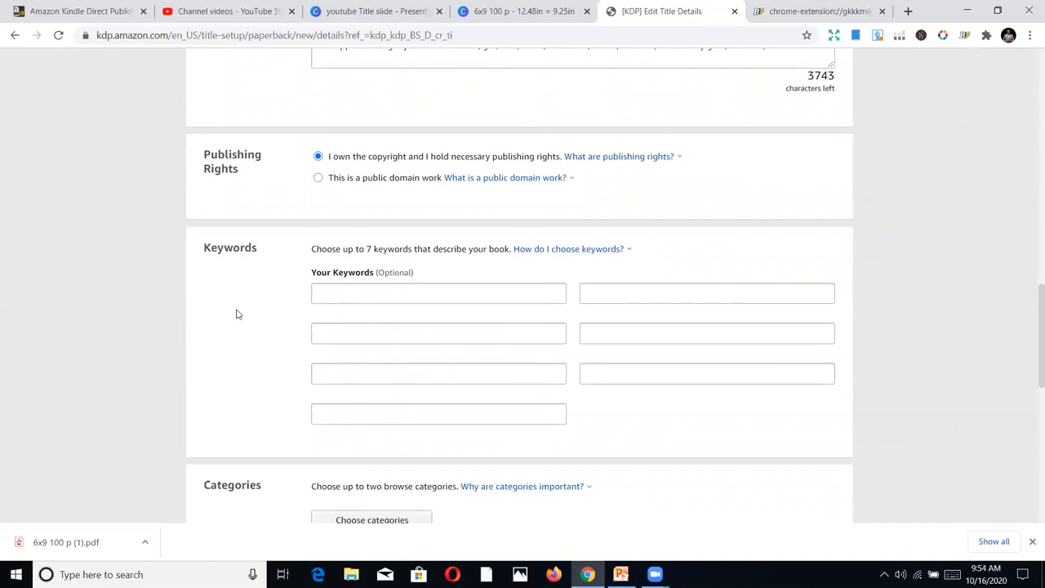
{"action": "left_click", "coordinate": [324, 293]}
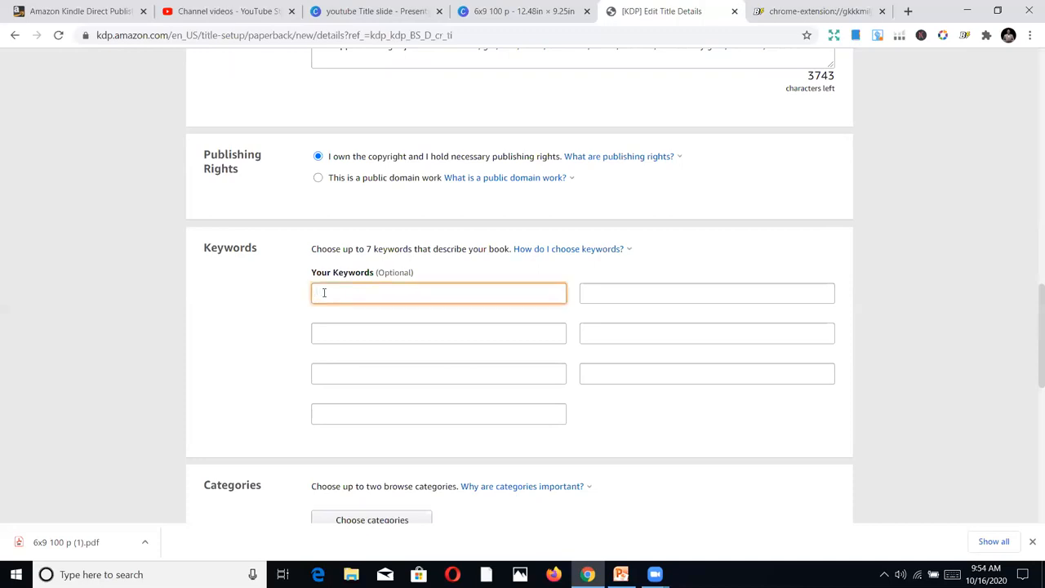
{"action": "left_click", "coordinate": [281, 320]}
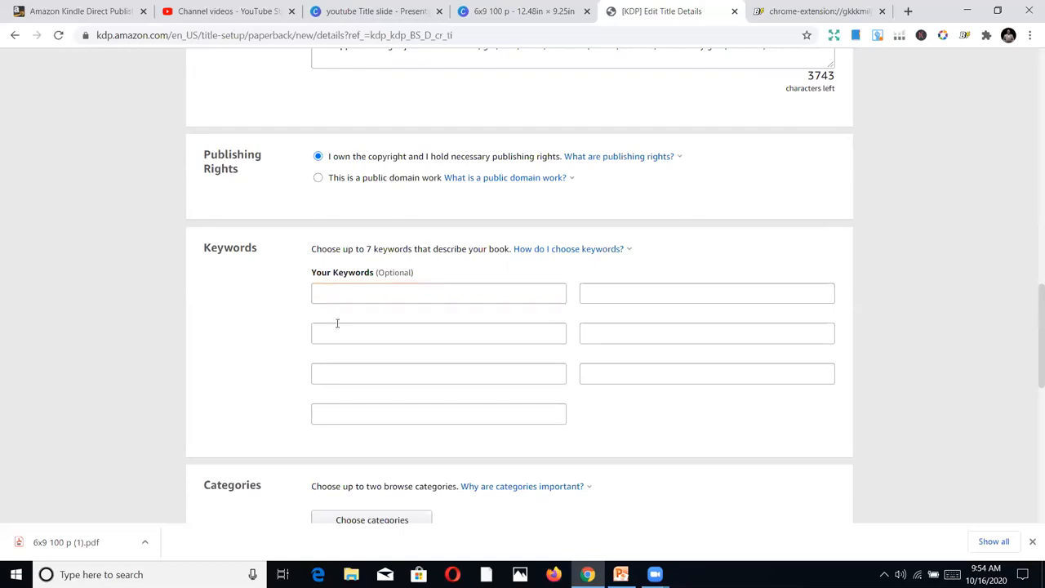
Switch to the browser tab holding the Kindle Direct Publishing bookshelf and open amazon.com there
{"action": "left_click", "coordinate": [28, 8]}
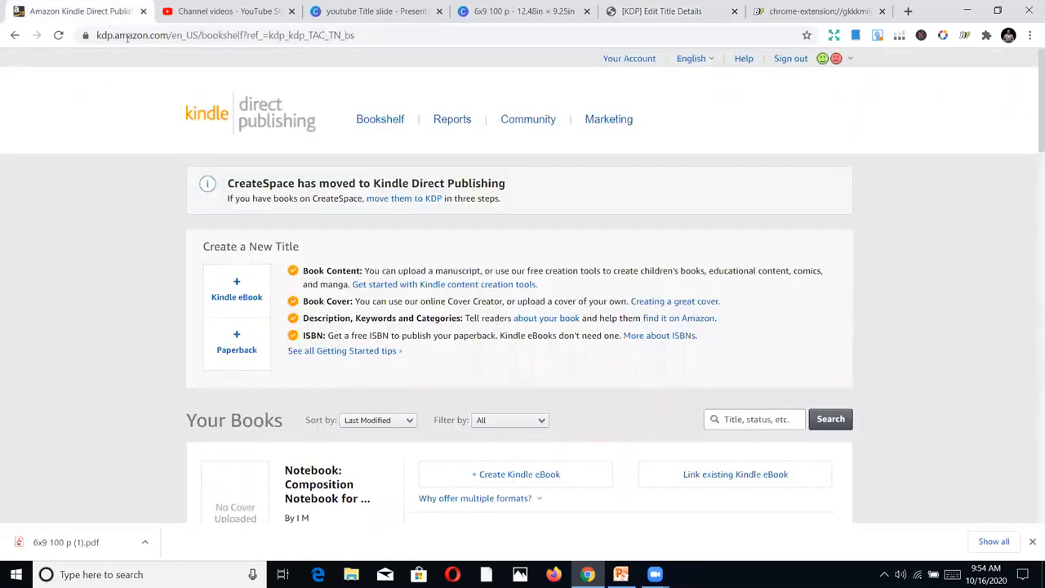
{"action": "left_click", "coordinate": [126, 37]}
{"action": "type", "text": "ama"}
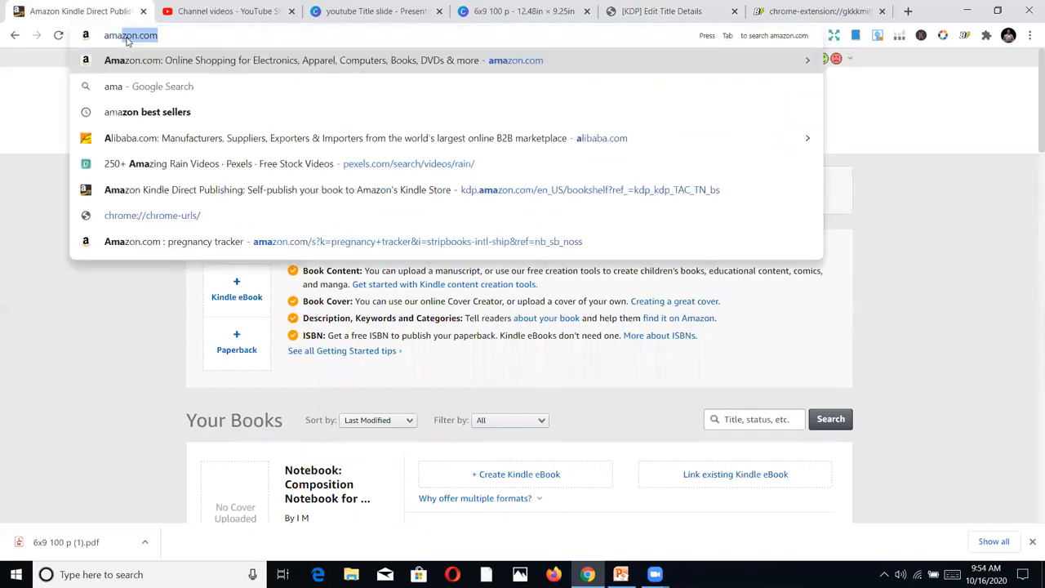
{"action": "key", "text": "Return"}
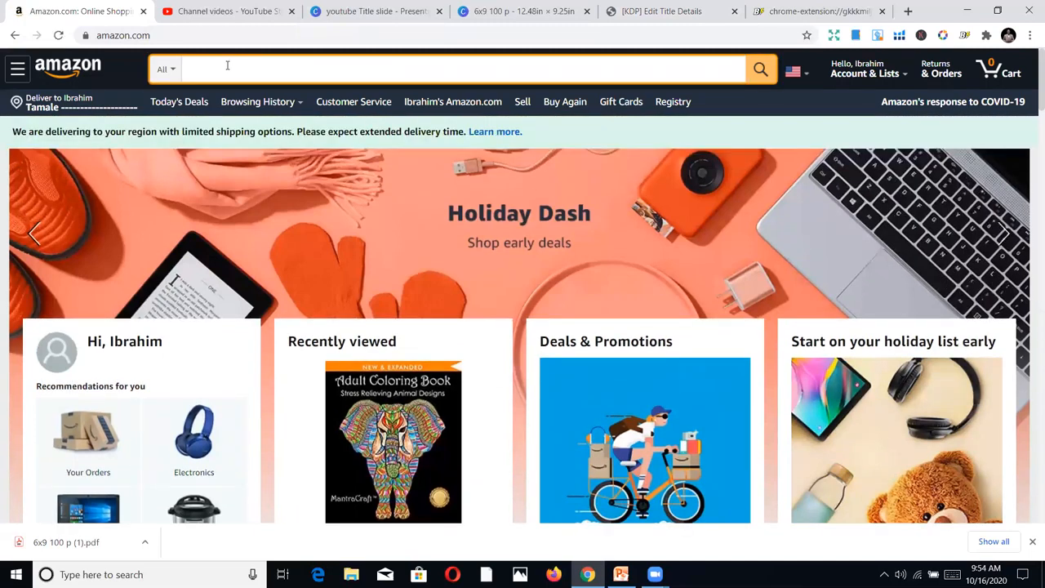
Look up Amazon's search suggestions for "gratitude" as ideas for the book's keywords
{"action": "left_click", "coordinate": [227, 68]}
{"action": "type", "text": "gart"}
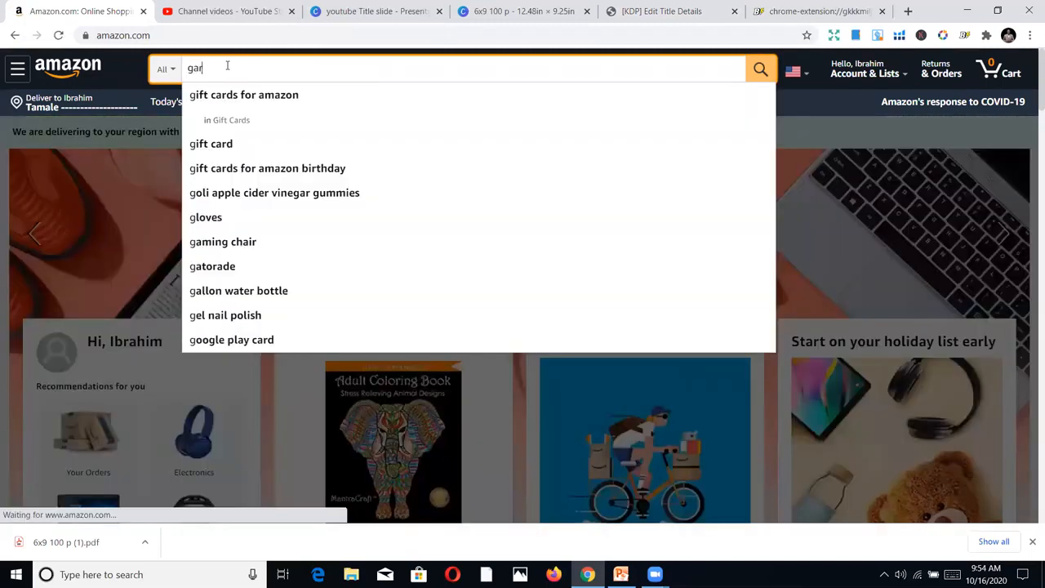
{"action": "key", "text": "BackSpace"}
{"action": "key", "text": "BackSpace"}
{"action": "key", "text": "BackSpace"}
{"action": "type", "text": "ratitu"}
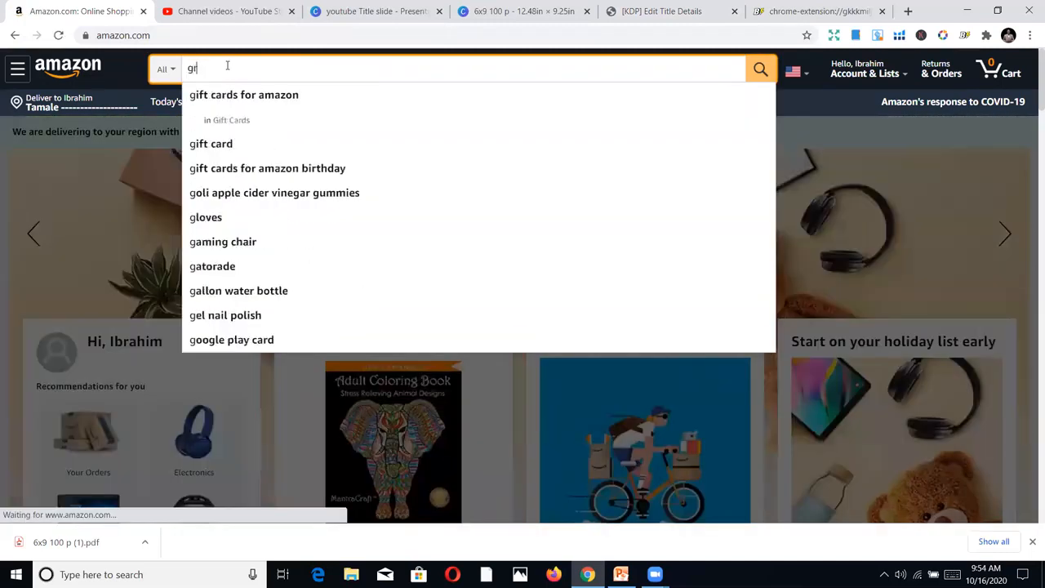
{"action": "type", "text": "e"}
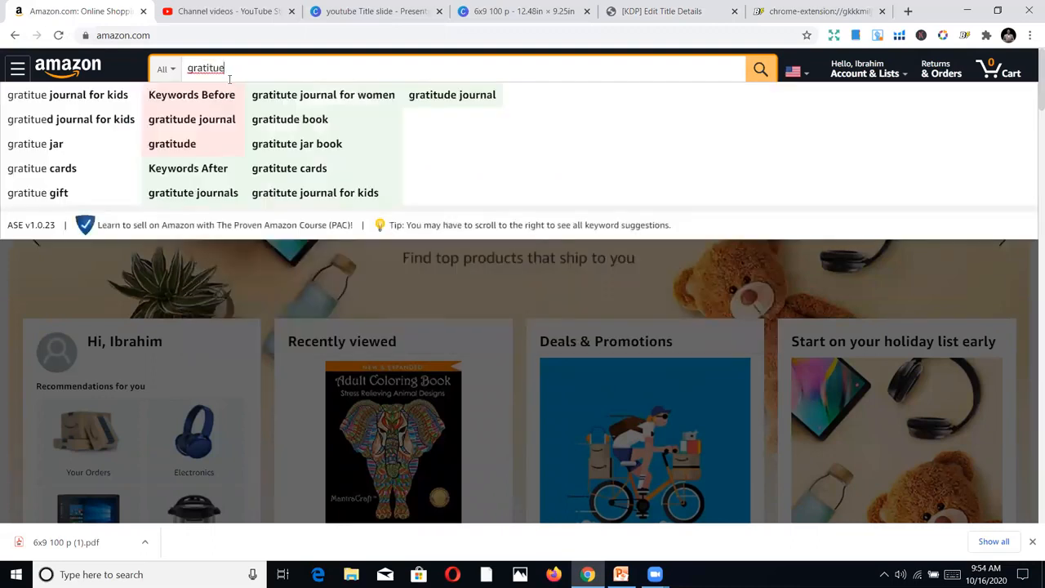
{"action": "key", "text": "BackSpace"}
{"action": "key", "text": "BackSpace"}
{"action": "key", "text": "BackSpace"}
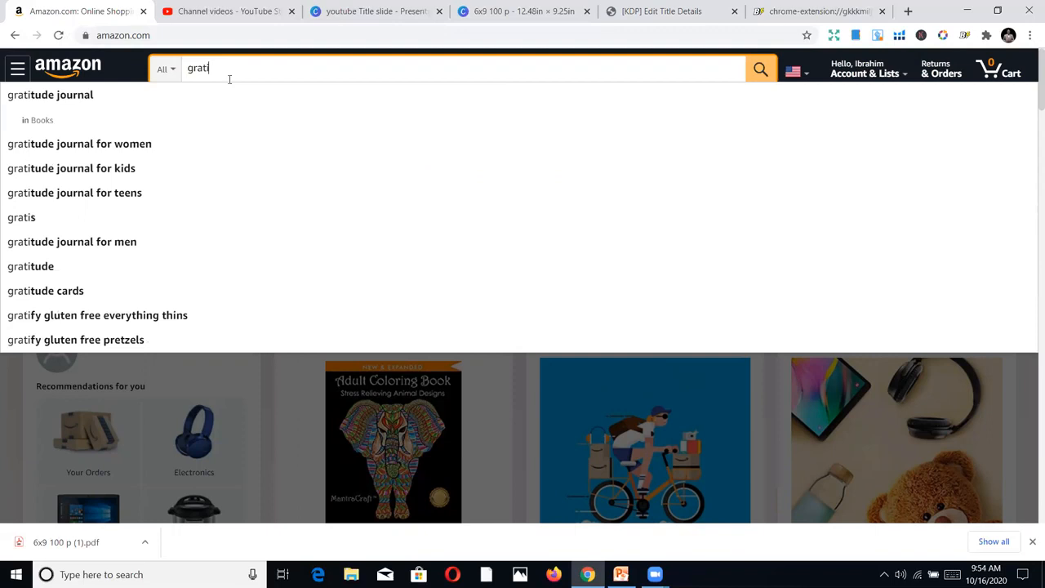
{"action": "type", "text": "tude"}
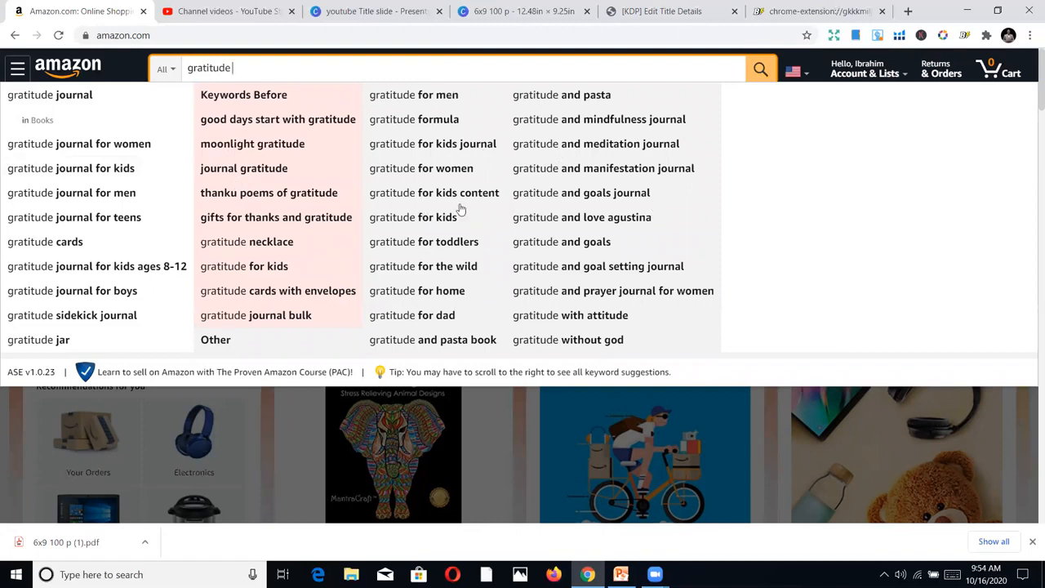
Copy Keyword 1, "kurzgesagt gratitide 2020 the is as does planner", from the Book Bolt Lister listing into the first KDP keyword box
{"action": "left_click", "coordinate": [801, 11]}
{"action": "left_click", "coordinate": [450, 360]}
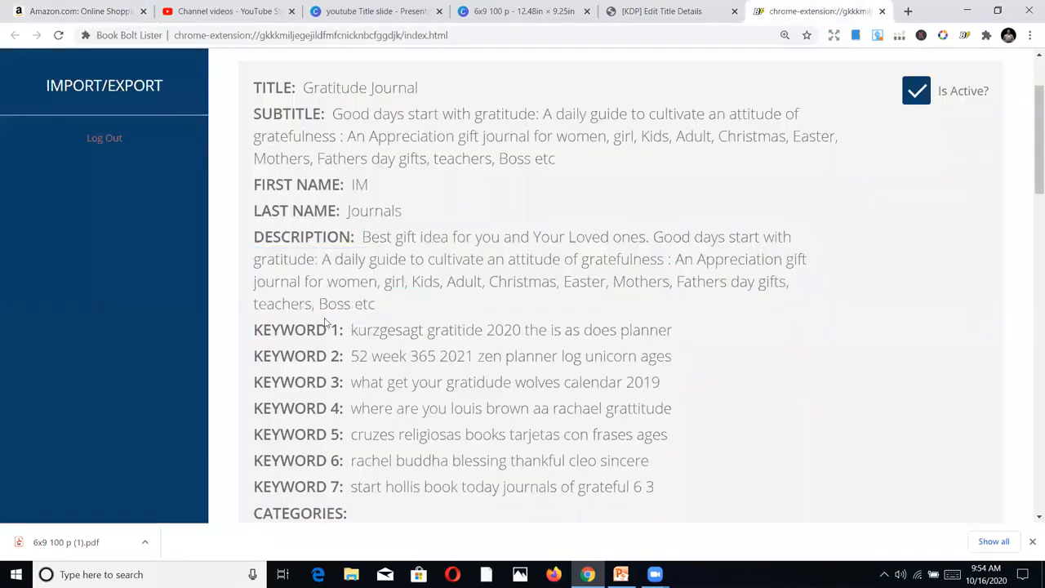
{"action": "left_click_drag", "start_coordinate": [351, 330], "coordinate": [674, 335]}
{"action": "right_click", "coordinate": [635, 333]}
{"action": "left_click", "coordinate": [644, 341]}
{"action": "left_click", "coordinate": [652, 7]}
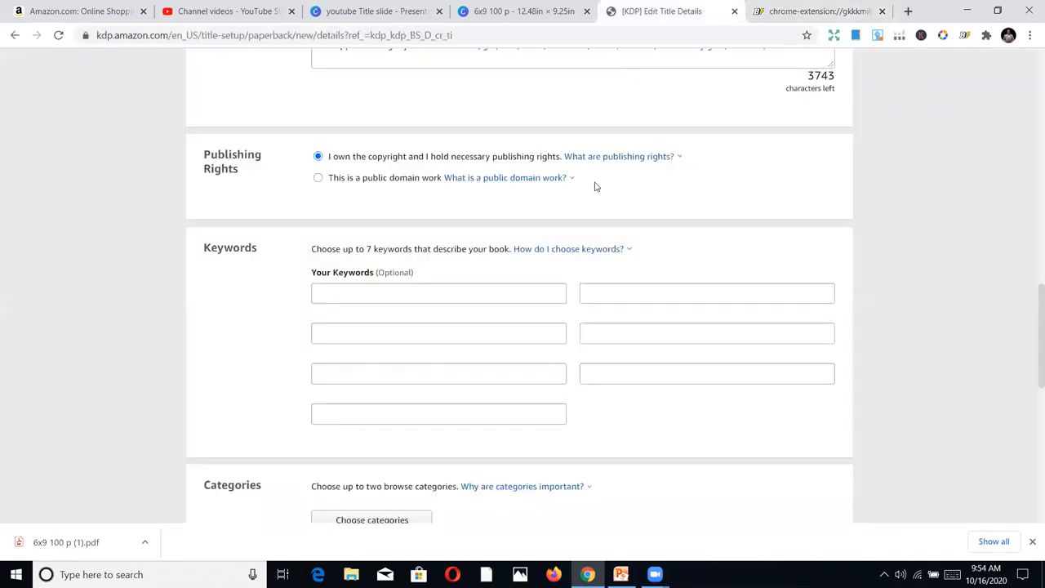
{"action": "left_click", "coordinate": [525, 292]}
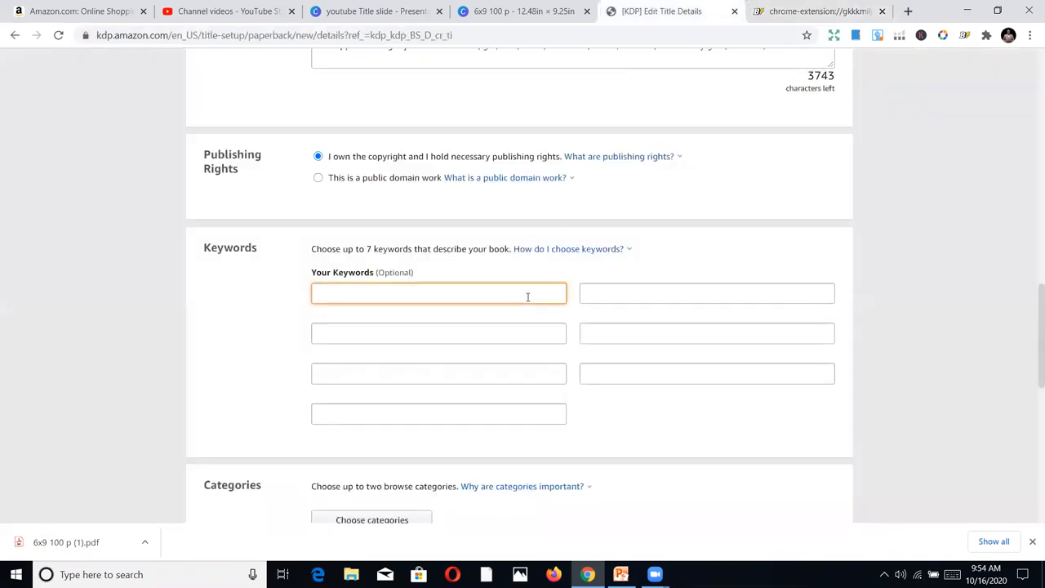
{"action": "key", "text": "ctrl+v"}
Copy Keyword 2, "52 week 365 2021 zen planner log unicorn ages", from the Book Bolt Lister listing into the KDP keyword box below the first
{"action": "left_click", "coordinate": [824, 10]}
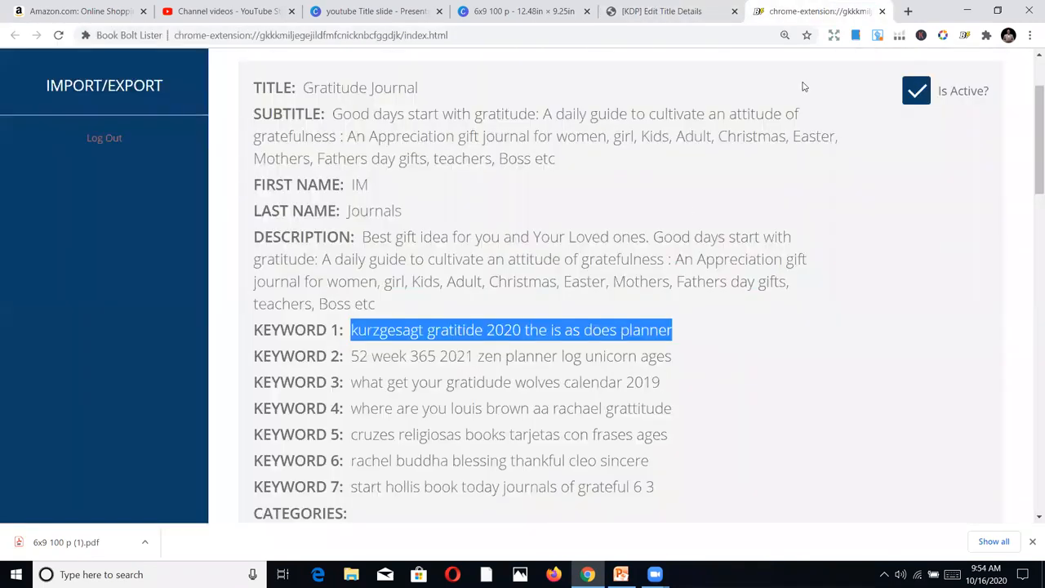
{"action": "left_click_drag", "start_coordinate": [671, 356], "coordinate": [347, 359]}
{"action": "right_click", "coordinate": [378, 359]}
{"action": "left_click", "coordinate": [408, 366]}
{"action": "left_click", "coordinate": [683, 8]}
{"action": "left_click", "coordinate": [508, 338]}
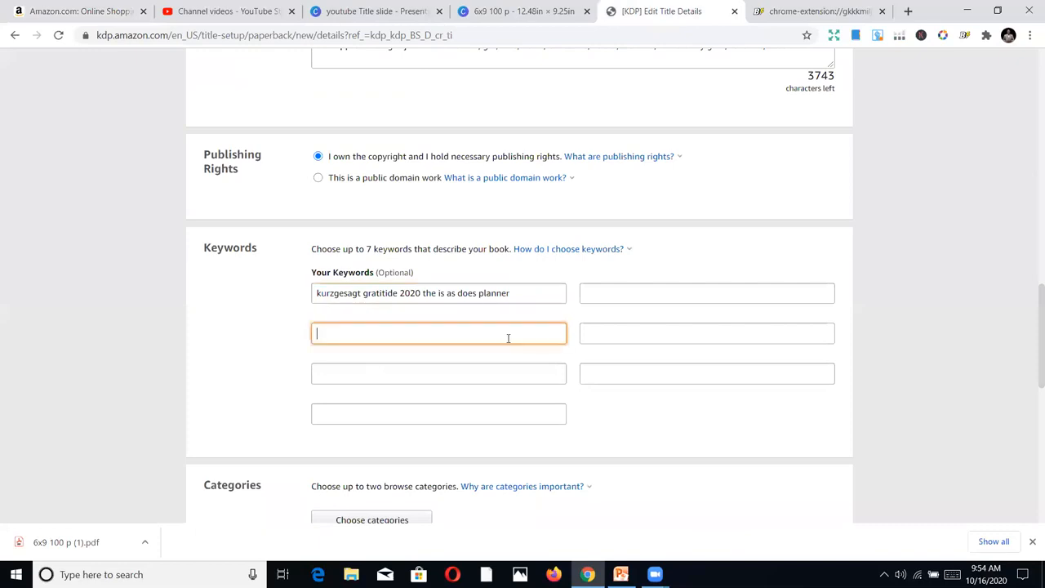
{"action": "key", "text": "ctrl+v"}
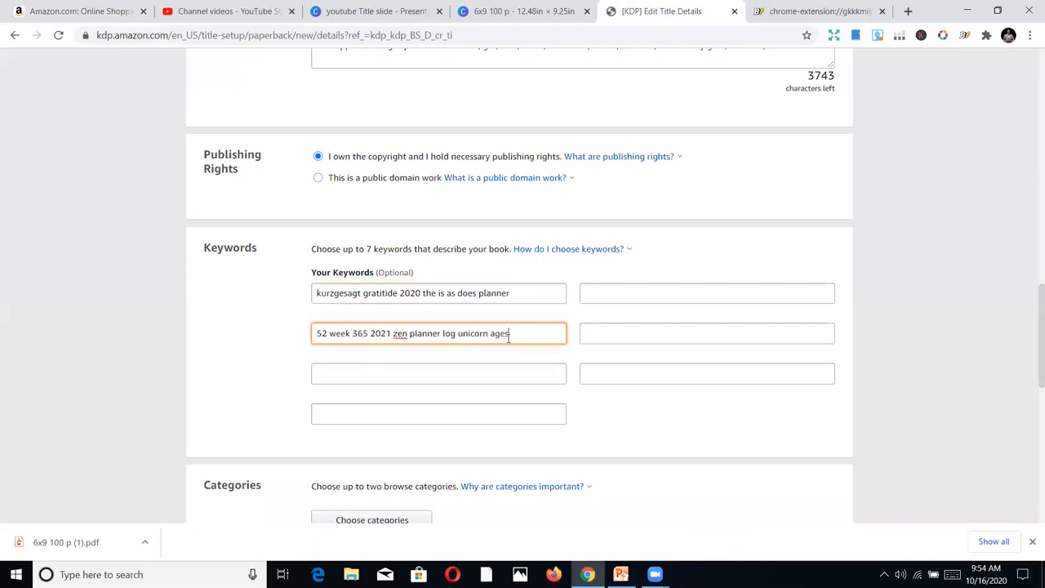
Copy Keyword 3, "what get your gratidude wolves calendar 2019", from the Book Bolt Lister listing into the third box of KDP's first keyword column
{"action": "left_click", "coordinate": [776, 10]}
{"action": "left_click_drag", "start_coordinate": [666, 383], "coordinate": [351, 382]}
{"action": "right_click", "coordinate": [379, 382]}
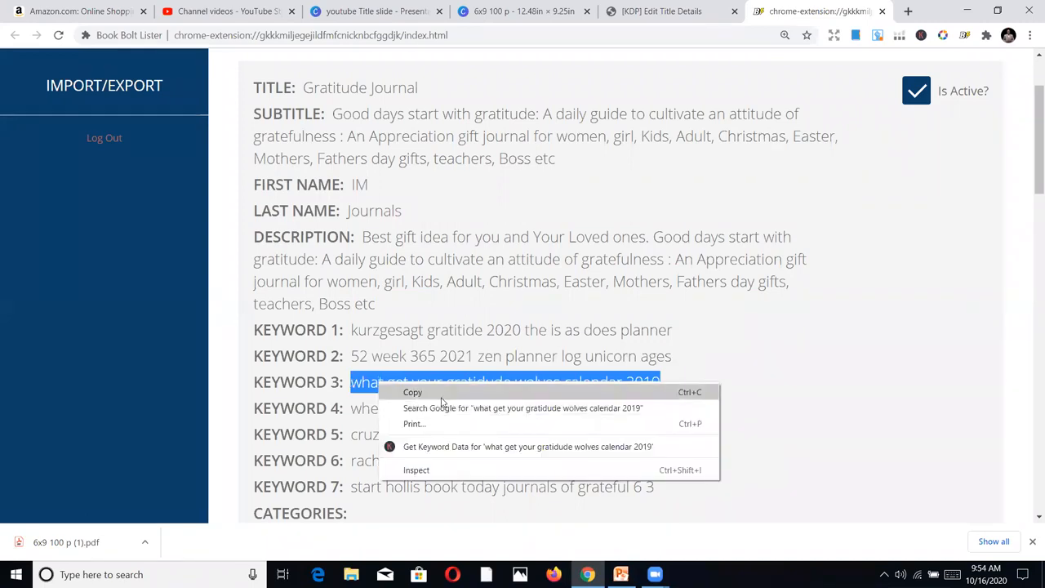
{"action": "left_click", "coordinate": [441, 391]}
{"action": "left_click", "coordinate": [630, 10]}
{"action": "left_click", "coordinate": [451, 380]}
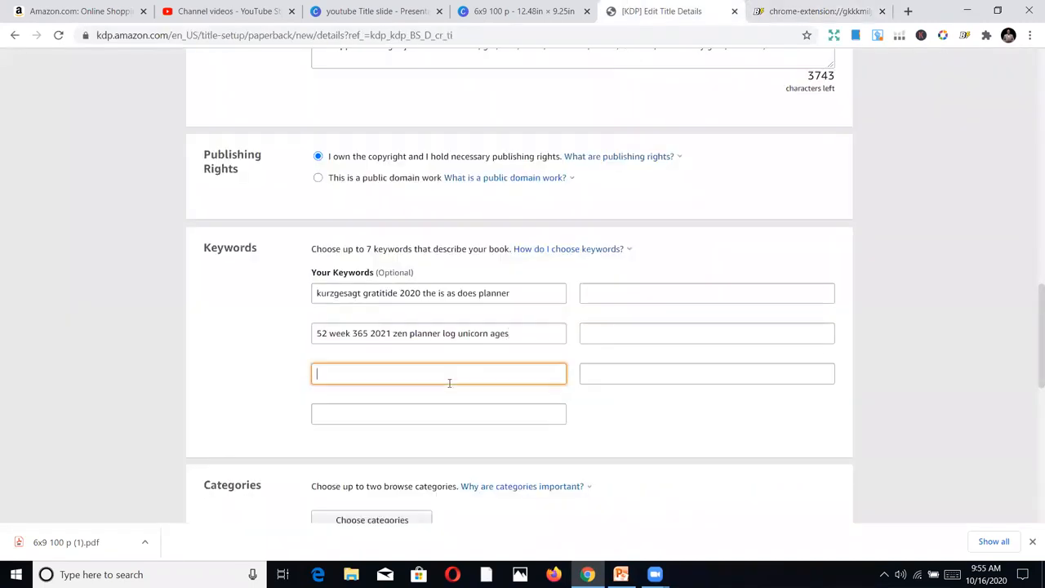
{"action": "key", "text": "ctrl+v"}
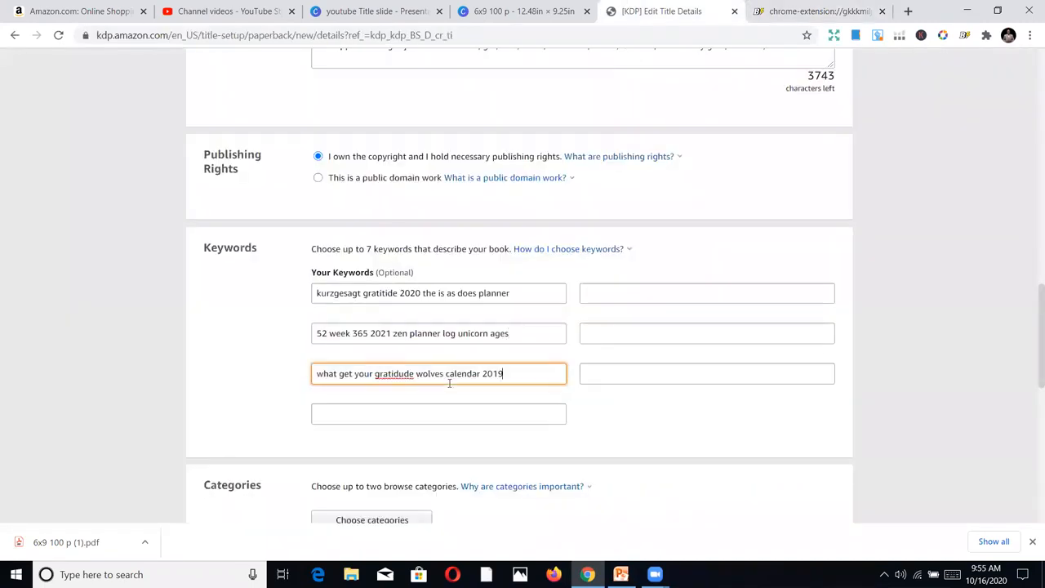
Copy Keyword 4 from the Book Bolt Lister listing into the first box of KDP's second keyword column
{"action": "left_click", "coordinate": [783, 10]}
{"action": "left_click_drag", "start_coordinate": [670, 406], "coordinate": [353, 397]}
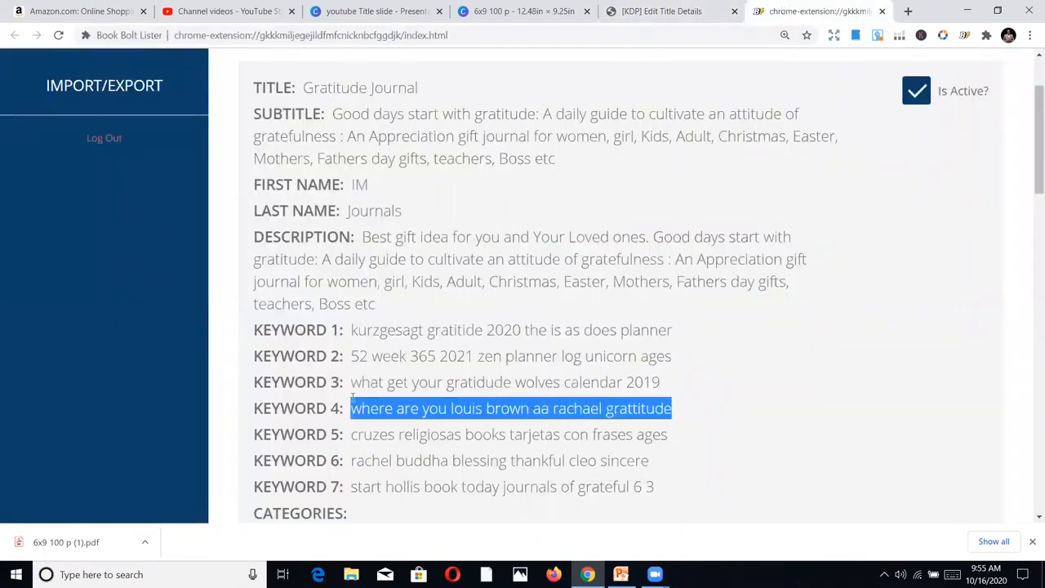
{"action": "right_click", "coordinate": [394, 410]}
{"action": "left_click", "coordinate": [404, 419]}
{"action": "left_click", "coordinate": [706, 10]}
{"action": "left_click", "coordinate": [656, 308]}
{"action": "left_click", "coordinate": [653, 294]}
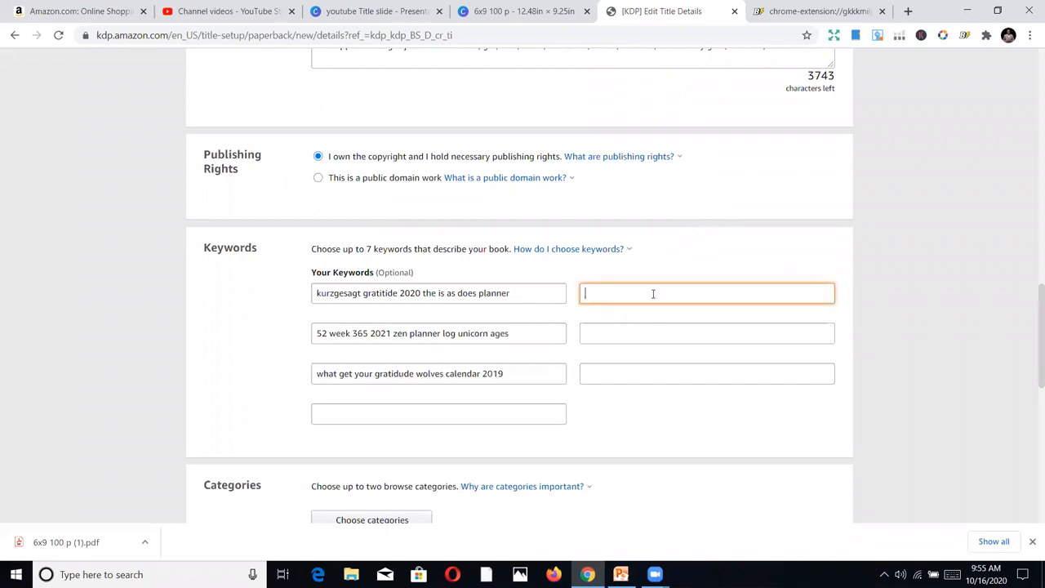
{"action": "key", "text": "ctrl+v"}
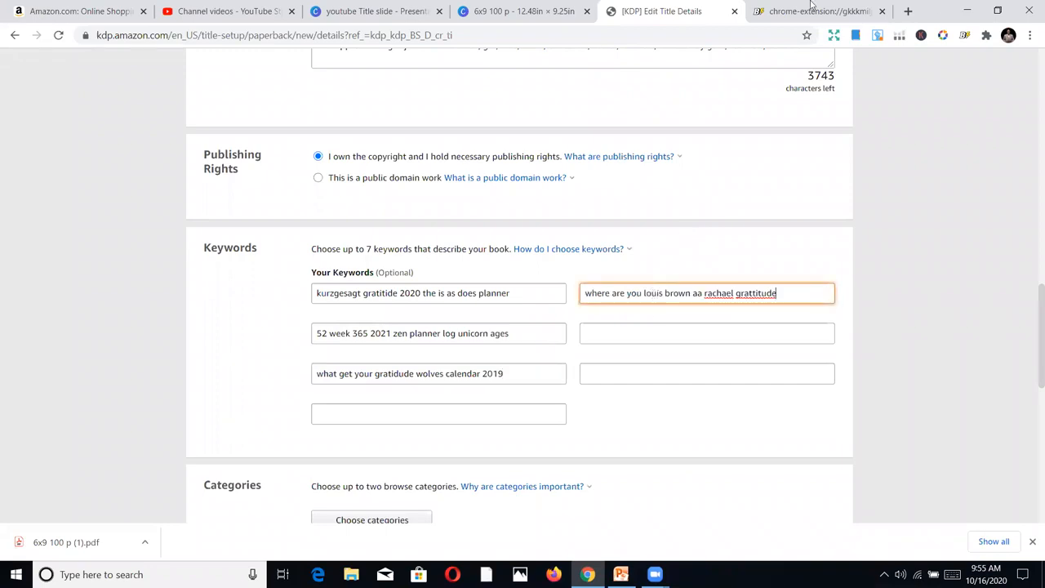
Copy Keyword 5, "cruzes religiosas books tarjetas con frases ages", from the Book Bolt Lister listing into the second box of KDP's second keyword column
{"action": "left_click", "coordinate": [816, 11]}
{"action": "left_click_drag", "start_coordinate": [671, 434], "coordinate": [350, 435]}
{"action": "right_click", "coordinate": [382, 437]}
{"action": "left_click", "coordinate": [421, 451]}
{"action": "left_click", "coordinate": [649, 11]}
{"action": "left_click", "coordinate": [654, 333]}
{"action": "key", "text": "ctrl+v"}
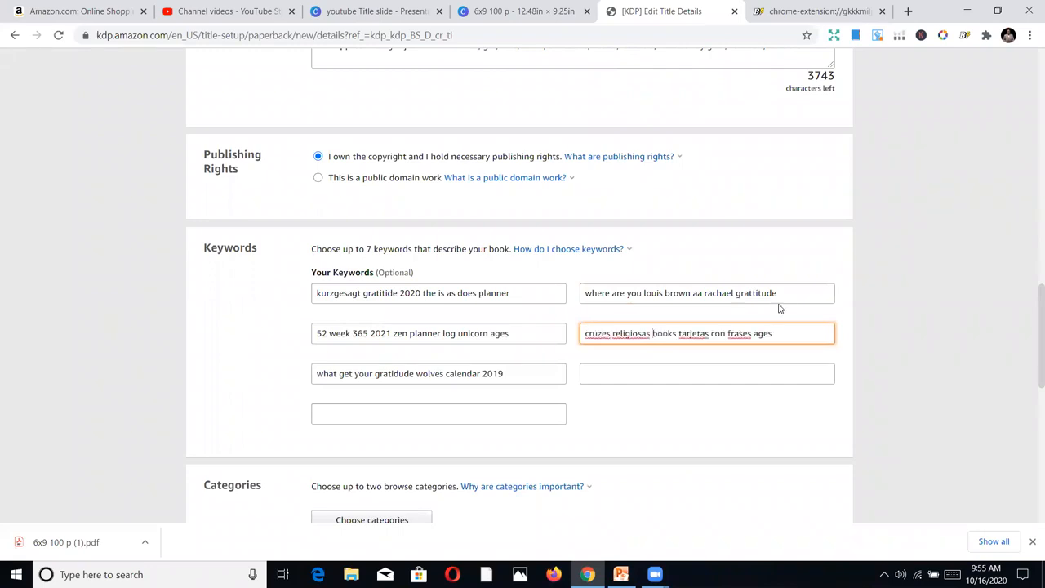
Copy Keyword 7 from the Book Bolt Lister listing into the last box of KDP's first keyword column
{"action": "left_click", "coordinate": [817, 11]}
{"action": "scroll", "coordinate": [522, 286], "scroll_direction": "down", "scroll_amount": 1}
{"action": "left_click_drag", "start_coordinate": [653, 440], "coordinate": [343, 440]}
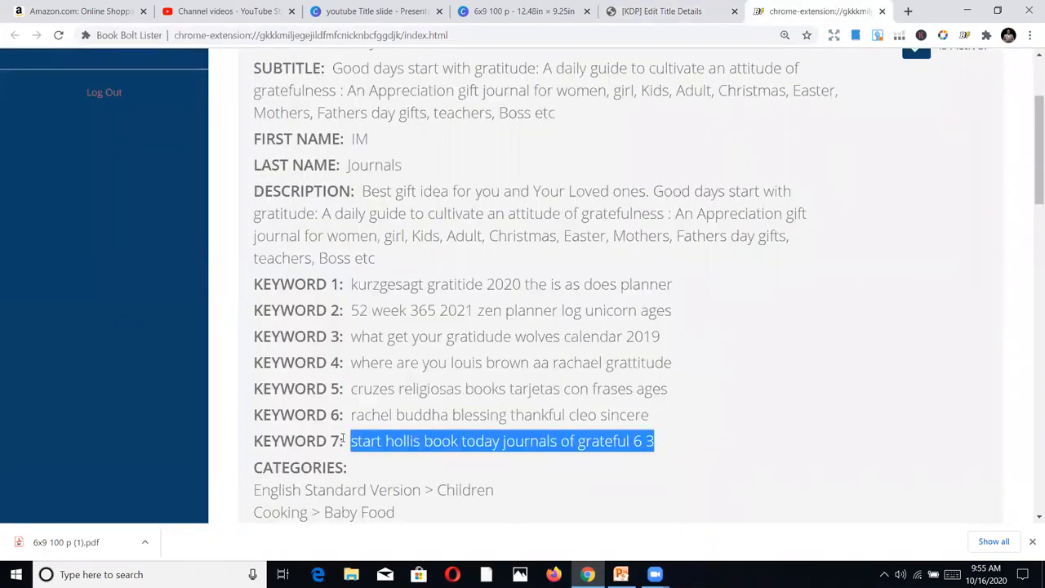
{"action": "right_click", "coordinate": [390, 445]}
{"action": "left_click", "coordinate": [416, 457]}
{"action": "left_click", "coordinate": [643, 11]}
{"action": "left_click", "coordinate": [505, 415]}
{"action": "key", "text": "ctrl+v"}
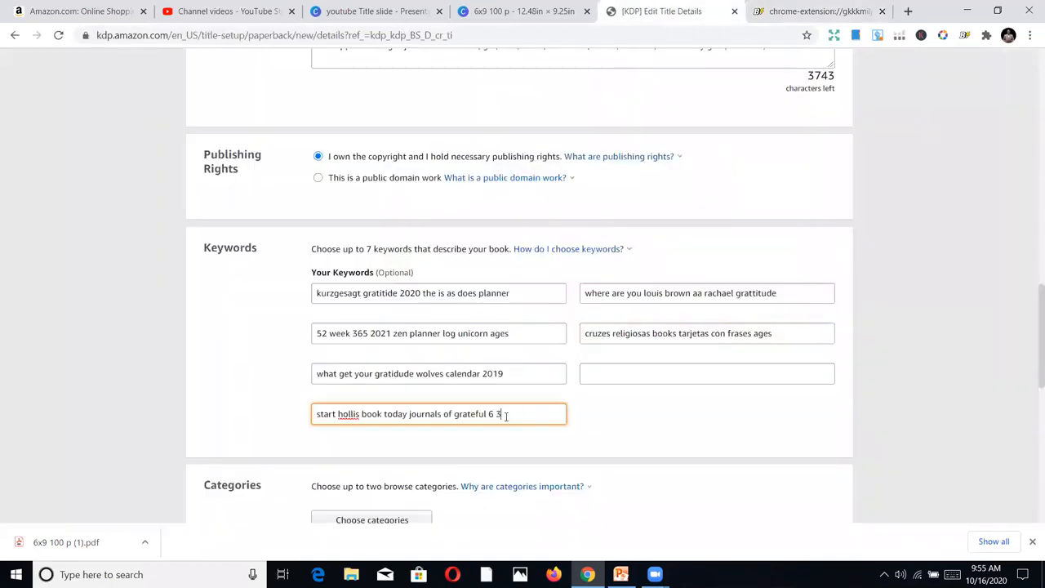
Copy Keyword 6 from the Book Bolt Lister listing into the remaining empty keyword box in KDP
{"action": "left_click", "coordinate": [803, 11]}
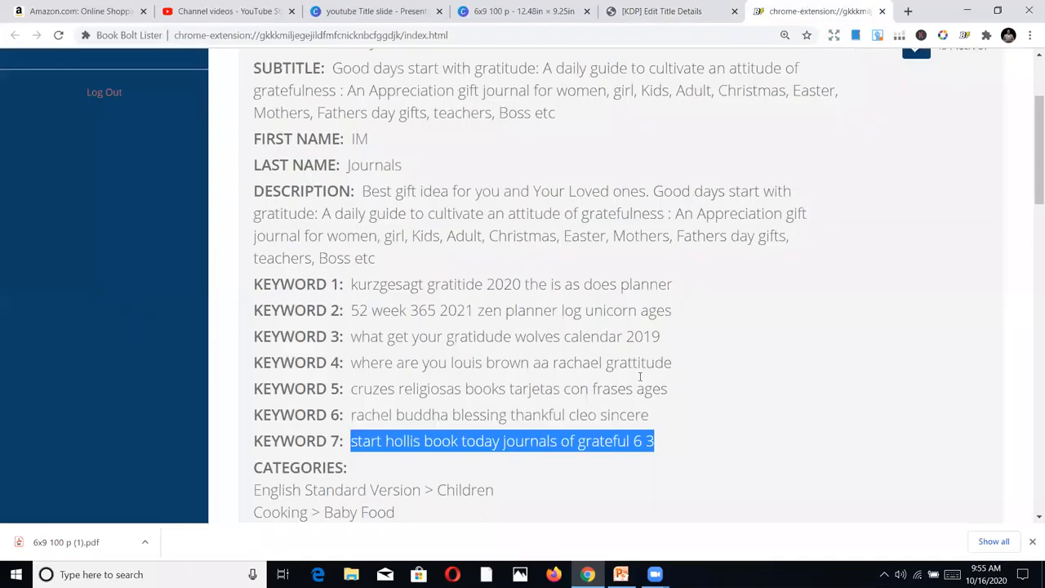
{"action": "left_click_drag", "start_coordinate": [644, 418], "coordinate": [352, 419]}
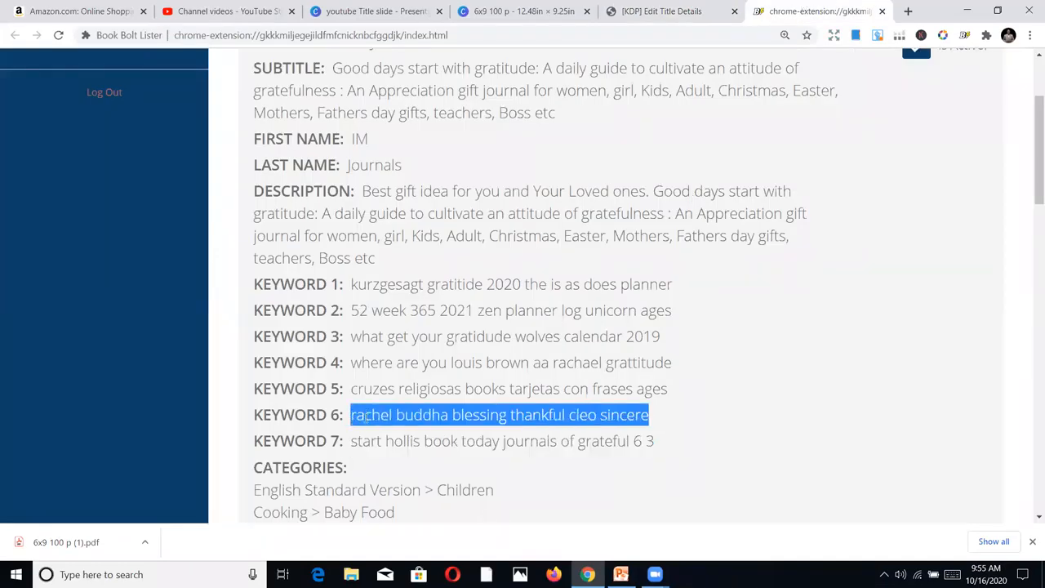
{"action": "right_click", "coordinate": [366, 418]}
{"action": "left_click", "coordinate": [394, 431]}
{"action": "left_click", "coordinate": [675, 8]}
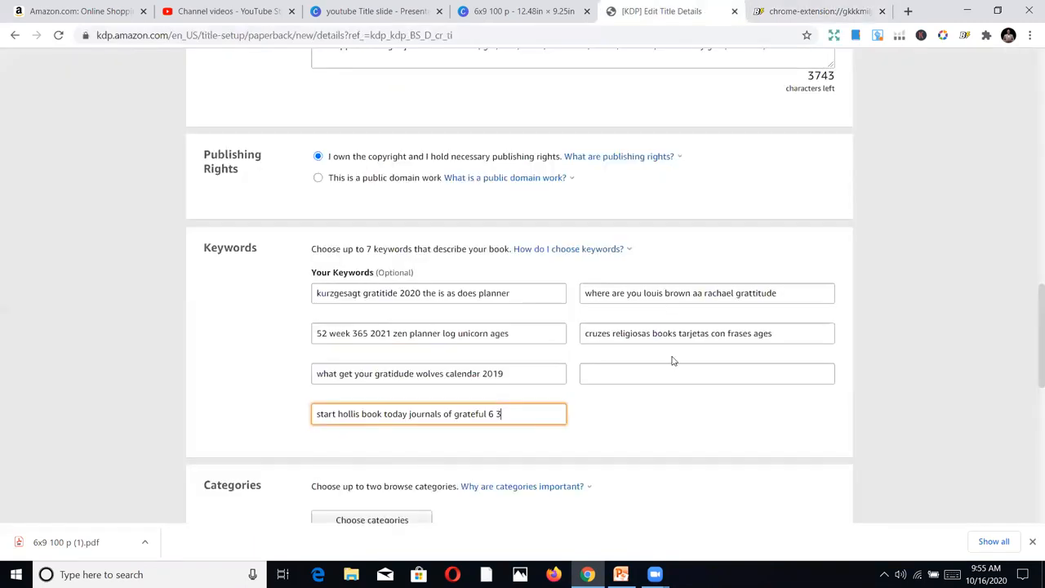
{"action": "left_click", "coordinate": [658, 381]}
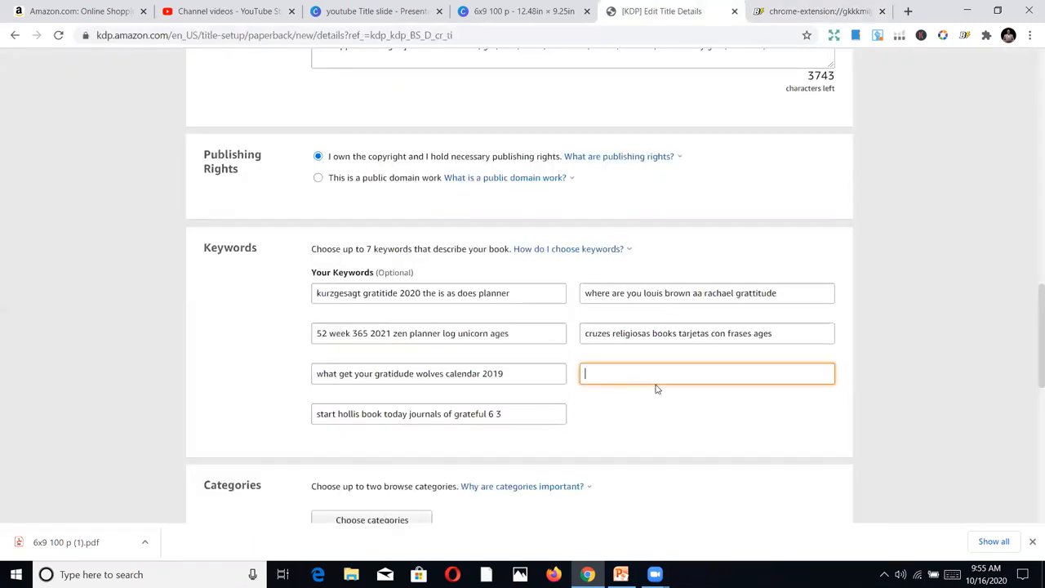
{"action": "key", "text": "ctrl+v"}
Choose Nonfiction > Nature > Animals > Bears as the paperback's first browse category
{"action": "scroll", "coordinate": [789, 307], "scroll_direction": "down", "scroll_amount": 2}
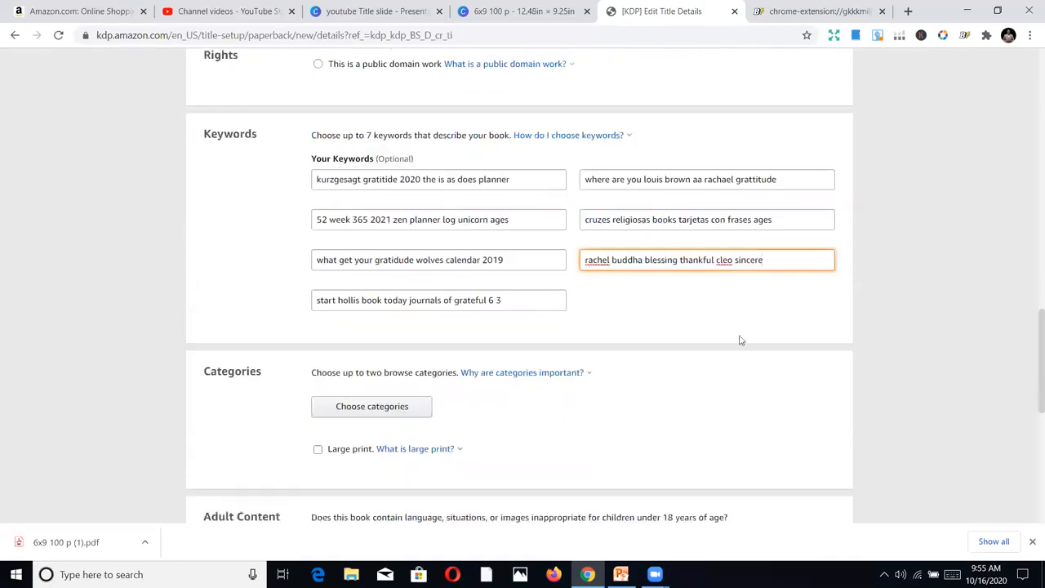
{"action": "left_click", "coordinate": [343, 406]}
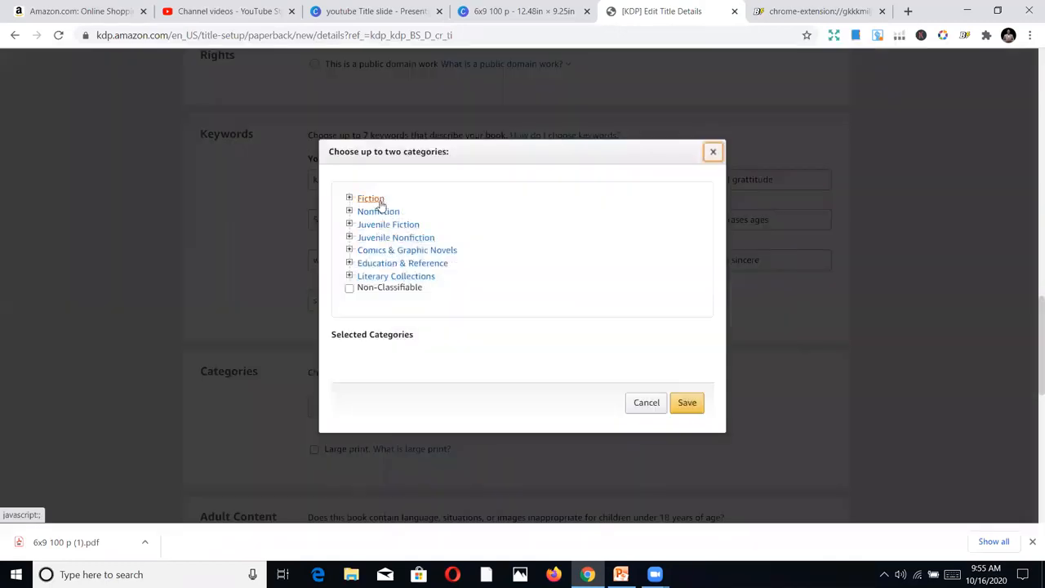
{"action": "left_click", "coordinate": [380, 211]}
{"action": "scroll", "coordinate": [404, 277], "scroll_direction": "down", "scroll_amount": 3}
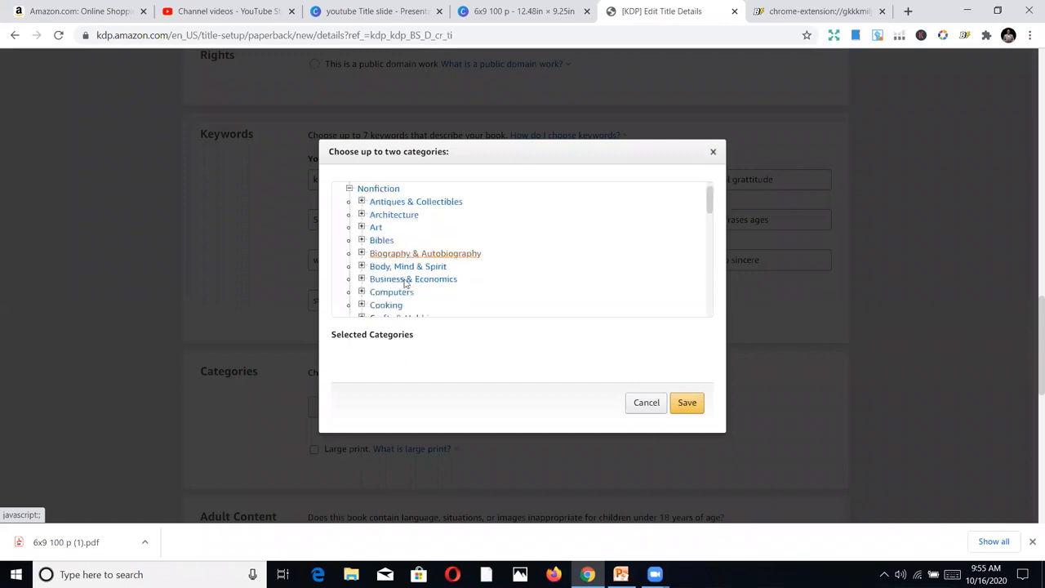
{"action": "scroll", "coordinate": [406, 283], "scroll_direction": "down", "scroll_amount": 4}
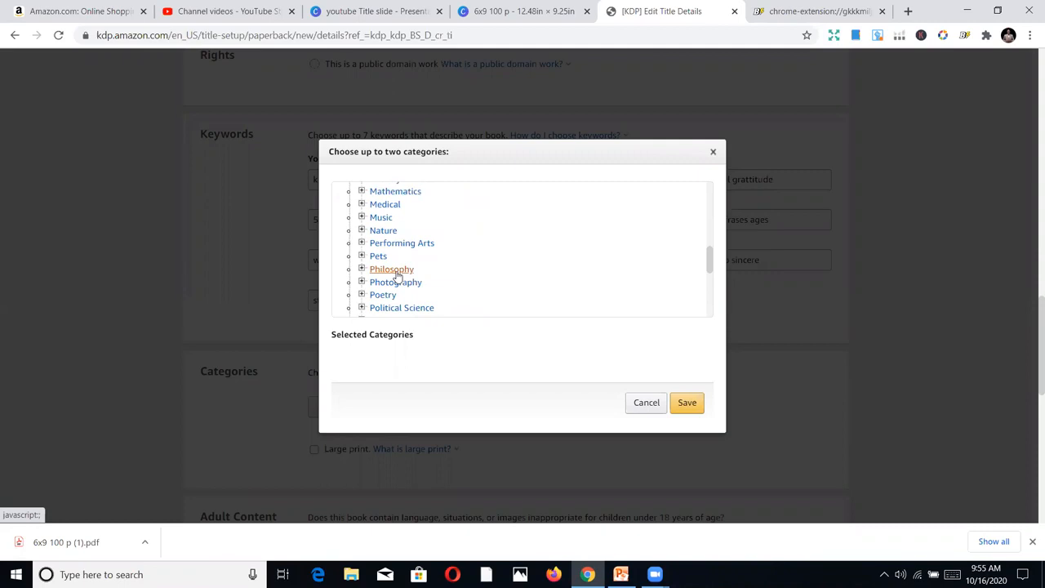
{"action": "scroll", "coordinate": [398, 277], "scroll_direction": "down", "scroll_amount": 4}
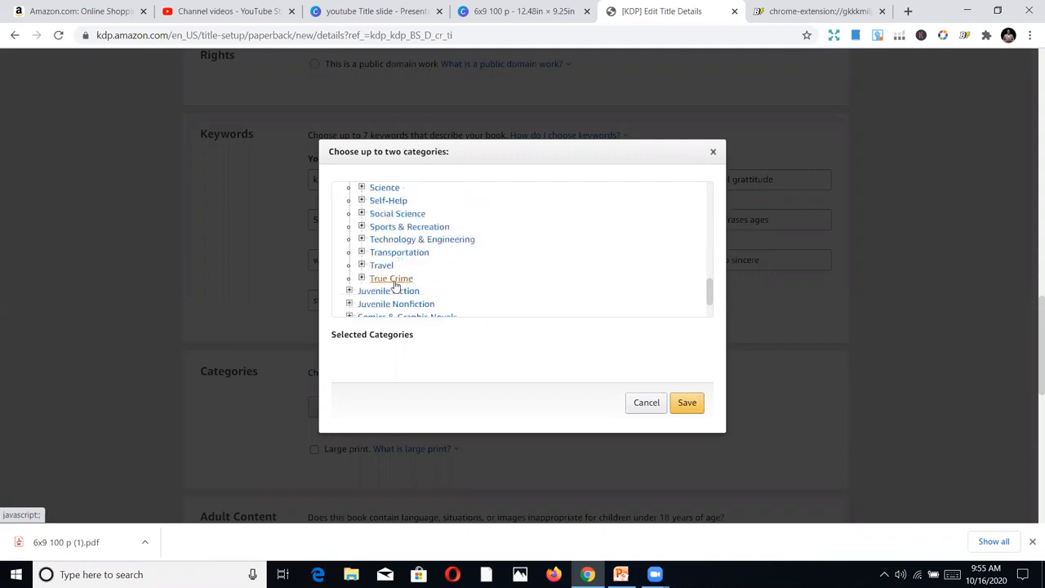
{"action": "scroll", "coordinate": [396, 301], "scroll_direction": "down", "scroll_amount": 1}
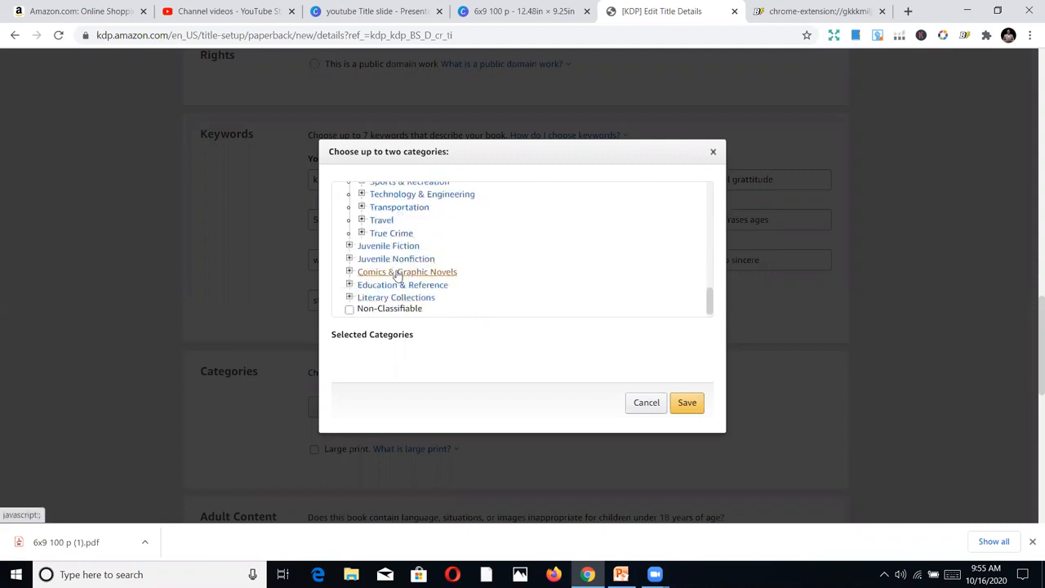
{"action": "scroll", "coordinate": [398, 245], "scroll_direction": "up", "scroll_amount": 2}
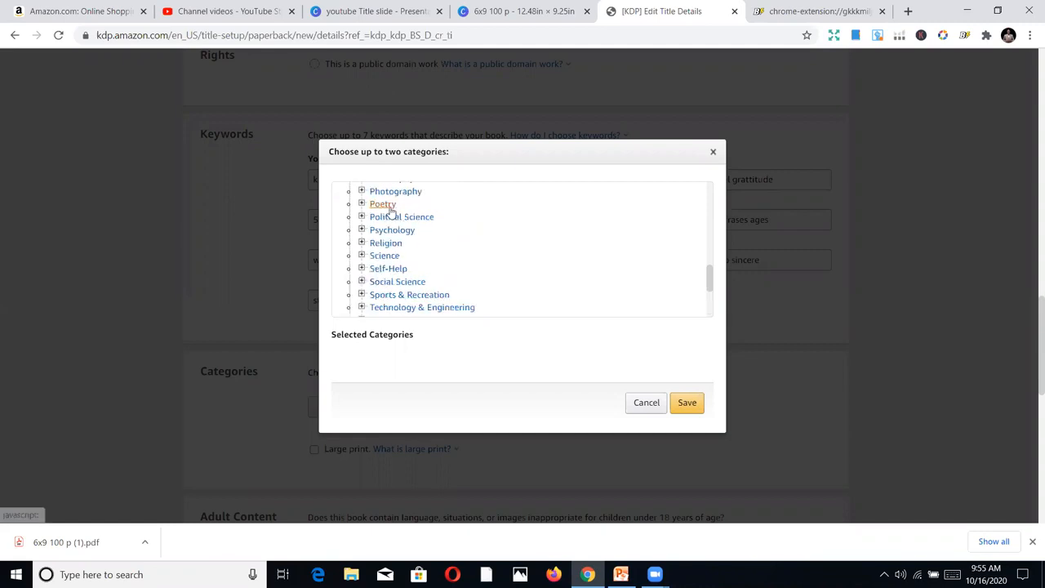
{"action": "scroll", "coordinate": [394, 201], "scroll_direction": "up", "scroll_amount": 2}
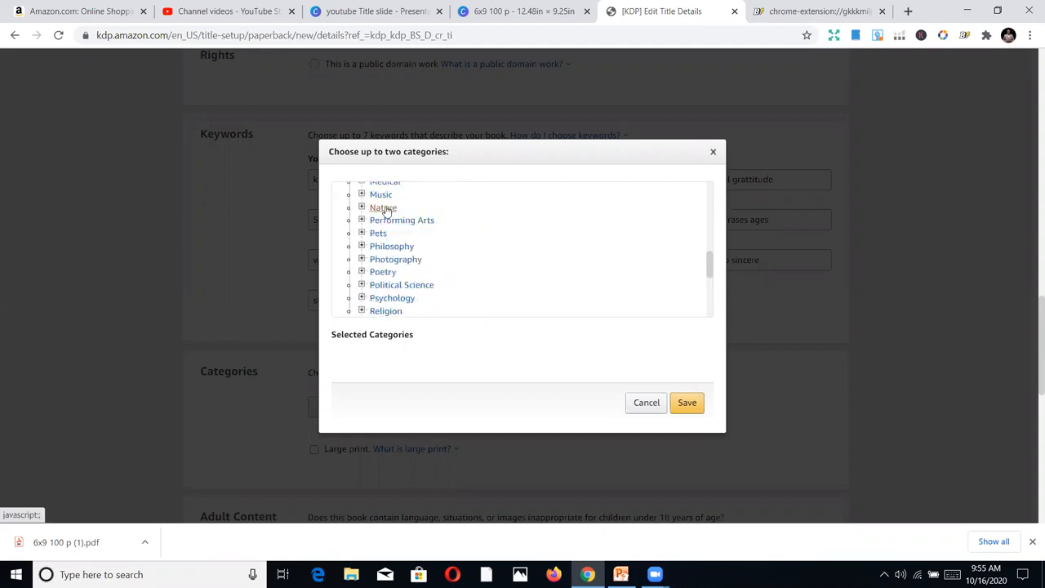
{"action": "left_click", "coordinate": [380, 207]}
{"action": "left_click", "coordinate": [385, 244]}
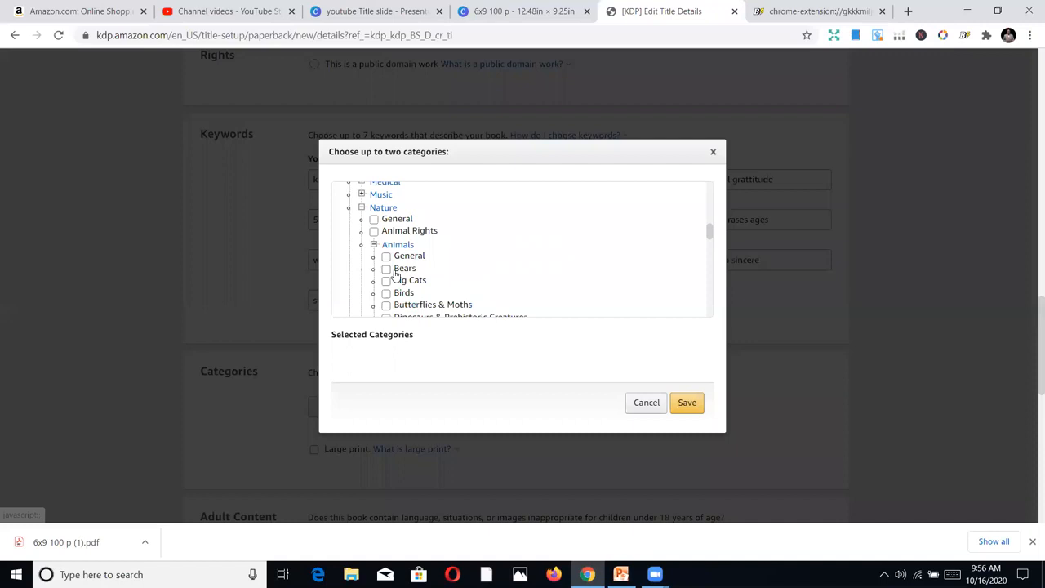
{"action": "left_click", "coordinate": [395, 270]}
Add Nonfiction > Nature > Plants > Mushrooms as the second browse category and save the category selection
{"action": "scroll", "coordinate": [398, 286], "scroll_direction": "down", "scroll_amount": 3}
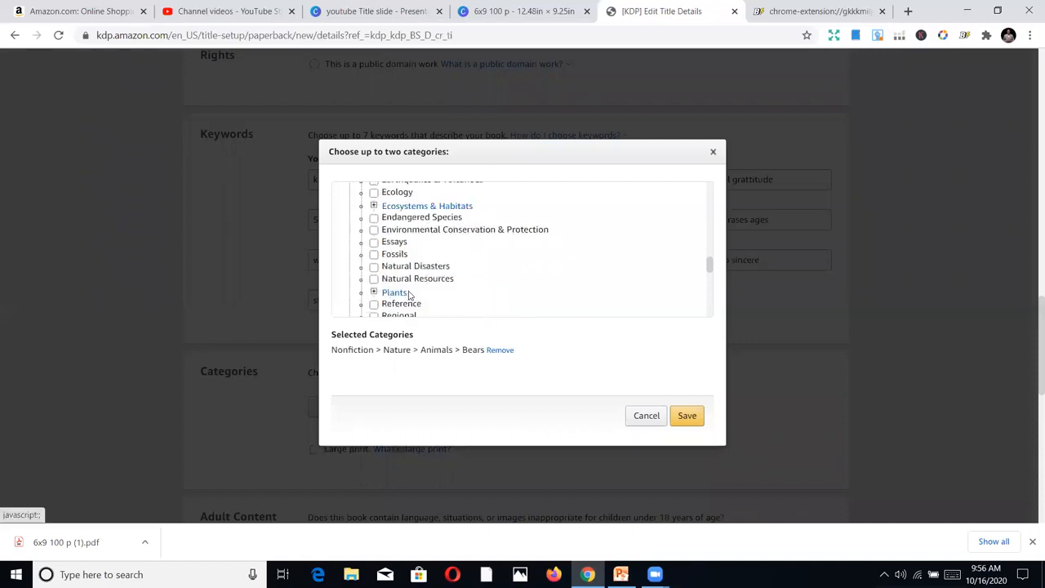
{"action": "left_click", "coordinate": [395, 294]}
{"action": "left_click", "coordinate": [408, 285]}
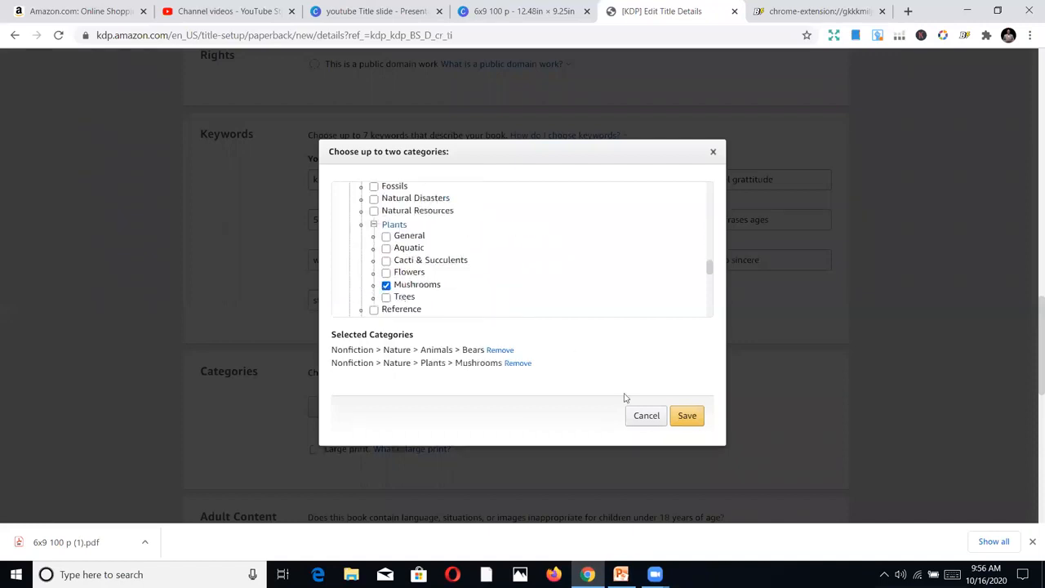
{"action": "left_click", "coordinate": [688, 418]}
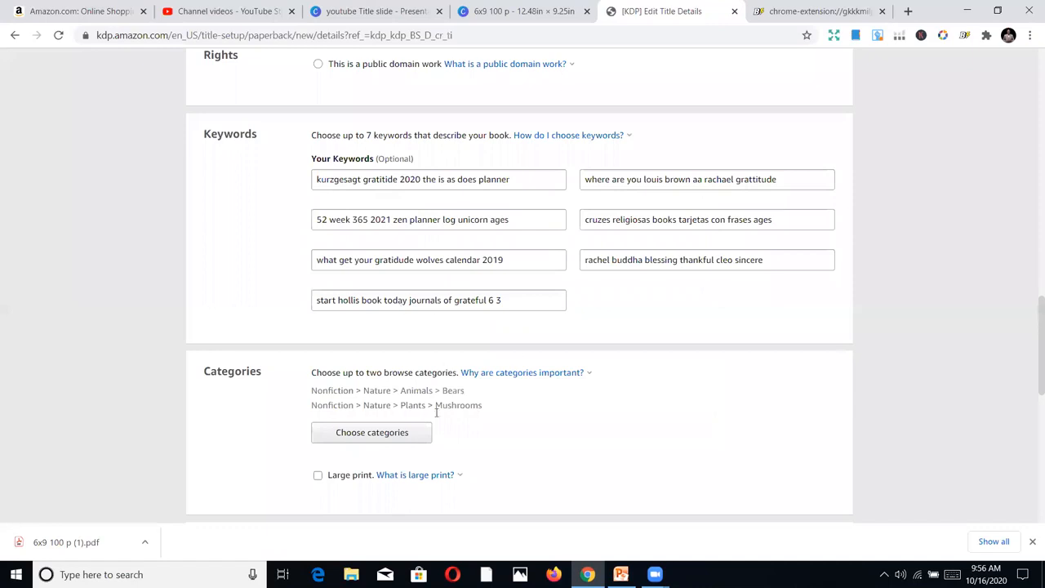
Answer No to the adult content question, then save the paperback details and continue to the content stage
{"action": "left_click", "coordinate": [345, 479]}
{"action": "scroll", "coordinate": [801, 378], "scroll_direction": "down", "scroll_amount": 3}
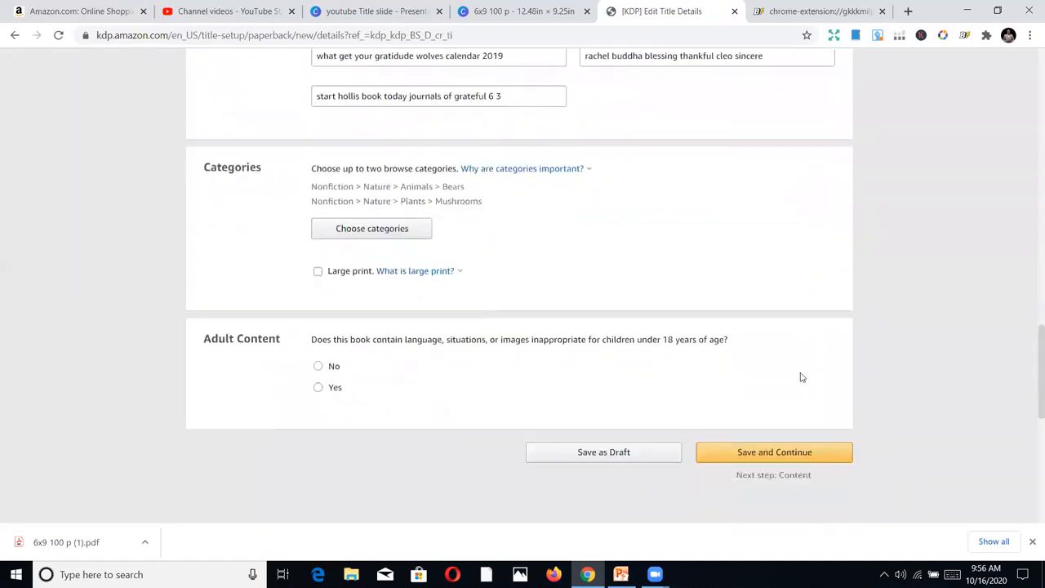
{"action": "left_click", "coordinate": [318, 365]}
{"action": "left_click", "coordinate": [737, 454]}
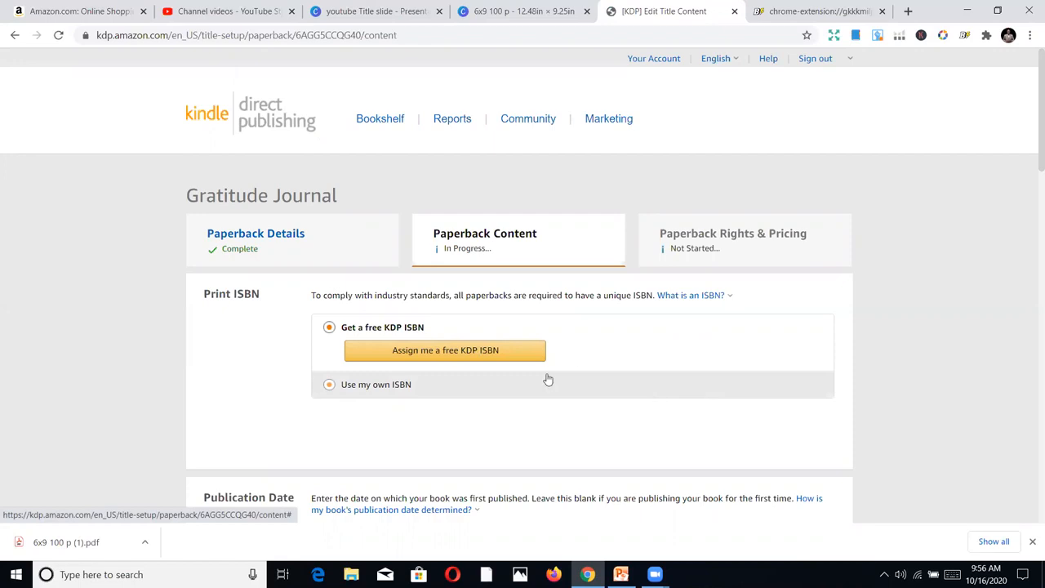
Have a free KDP ISBN assigned to the Gratitude Journal paperback
{"action": "left_click", "coordinate": [490, 350]}
{"action": "left_click", "coordinate": [856, 322]}
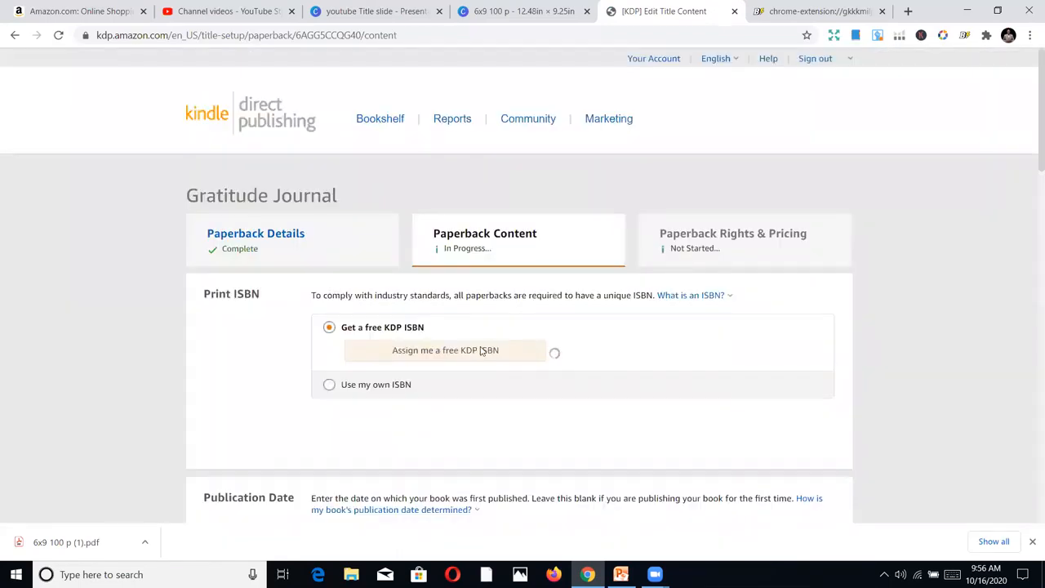
{"action": "scroll", "coordinate": [856, 359], "scroll_direction": "down", "scroll_amount": 1}
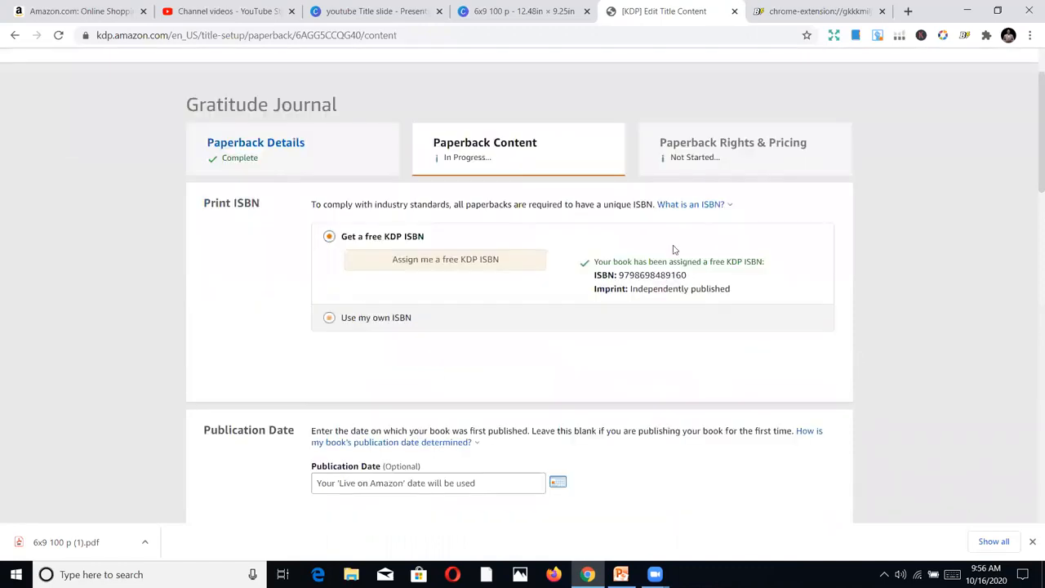
Set the paperback's interior and paper type to black & white interior with white paper, after trying the cream paper option
{"action": "scroll", "coordinate": [759, 276], "scroll_direction": "down", "scroll_amount": 3}
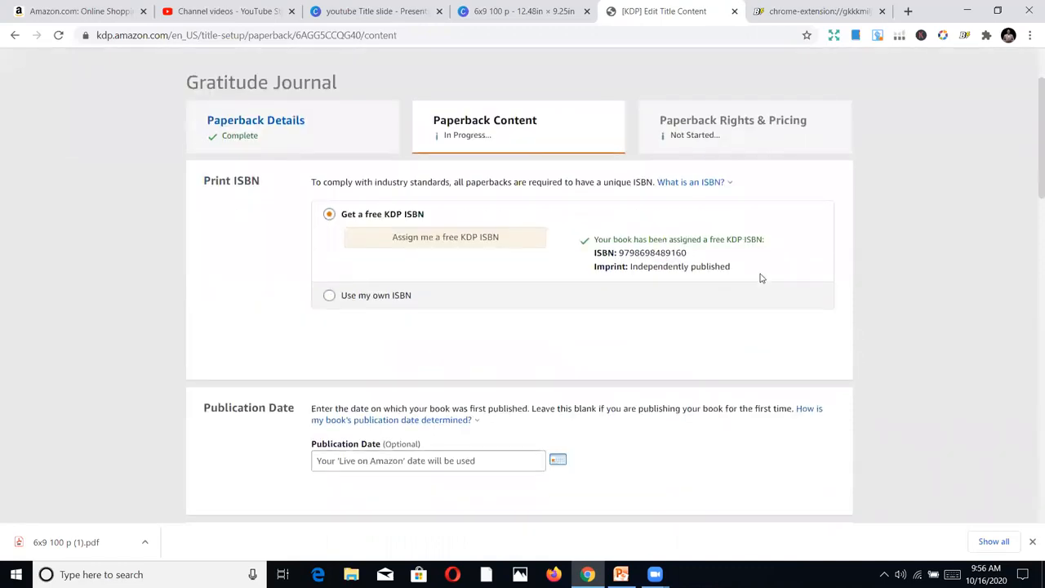
{"action": "scroll", "coordinate": [765, 280], "scroll_direction": "down", "scroll_amount": 1}
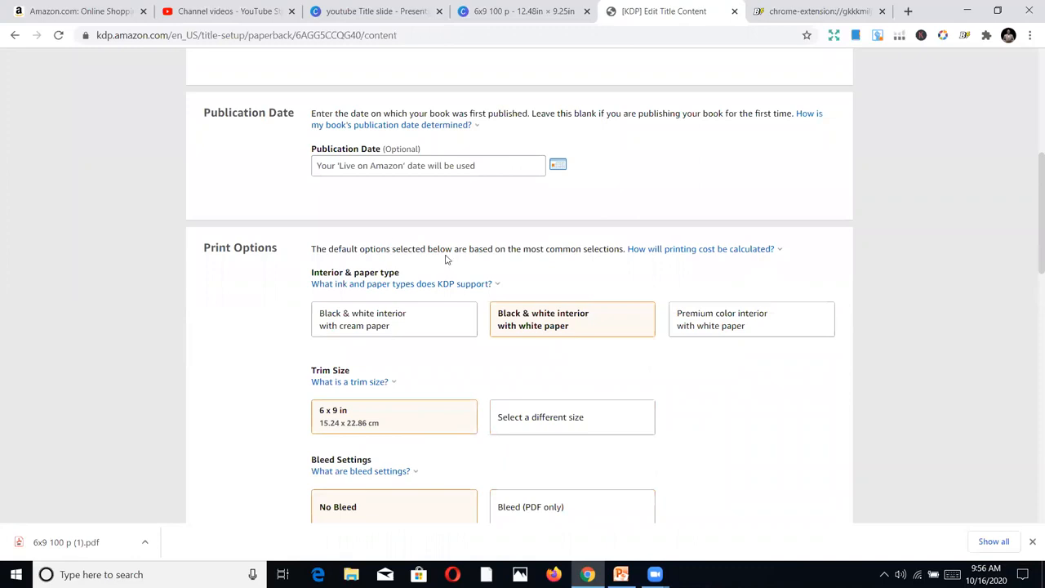
{"action": "left_click", "coordinate": [369, 330]}
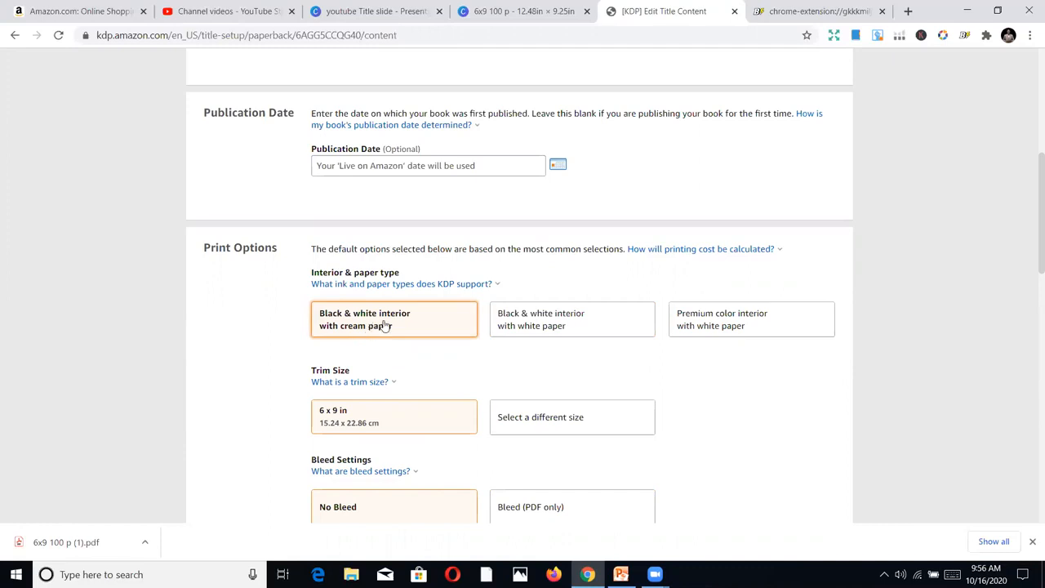
{"action": "left_click", "coordinate": [563, 340]}
{"action": "scroll", "coordinate": [633, 351], "scroll_direction": "down", "scroll_amount": 1}
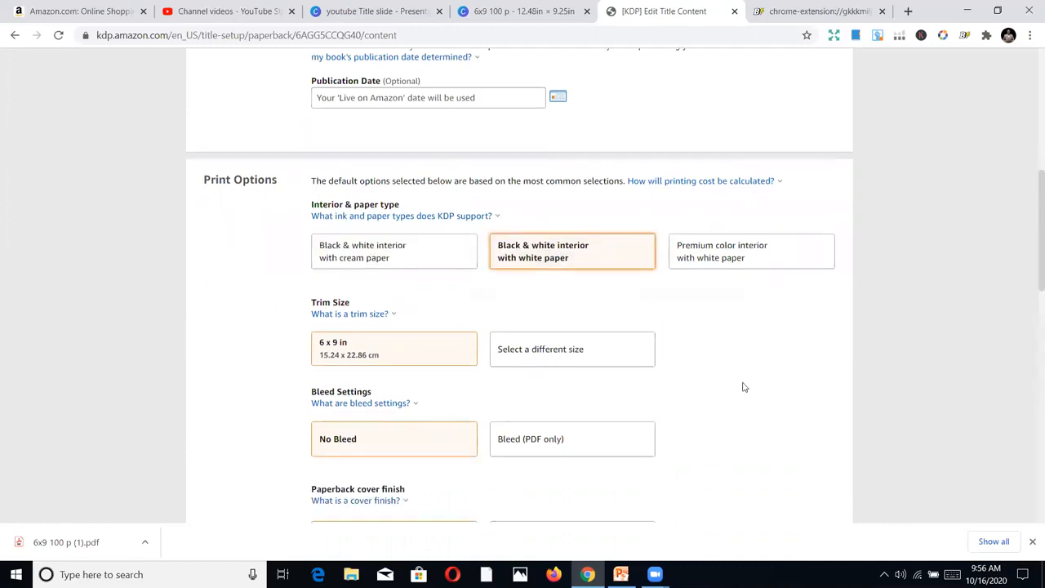
Select 6 x 9 in as the trim size and look over the alternative trim sizes without choosing another one
{"action": "scroll", "coordinate": [737, 385], "scroll_direction": "down", "scroll_amount": 1}
{"action": "left_click", "coordinate": [375, 306]}
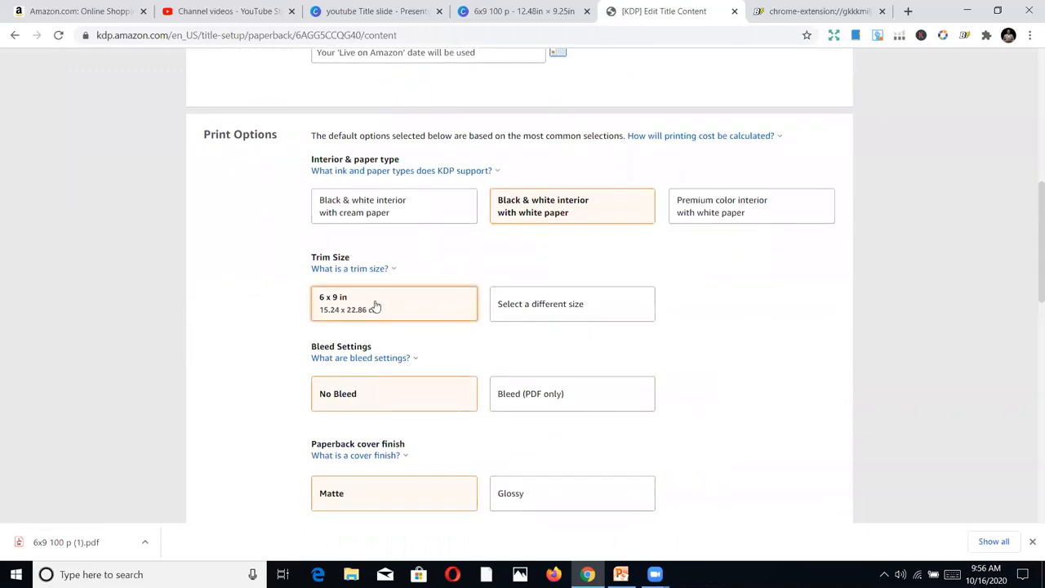
{"action": "left_click", "coordinate": [608, 314]}
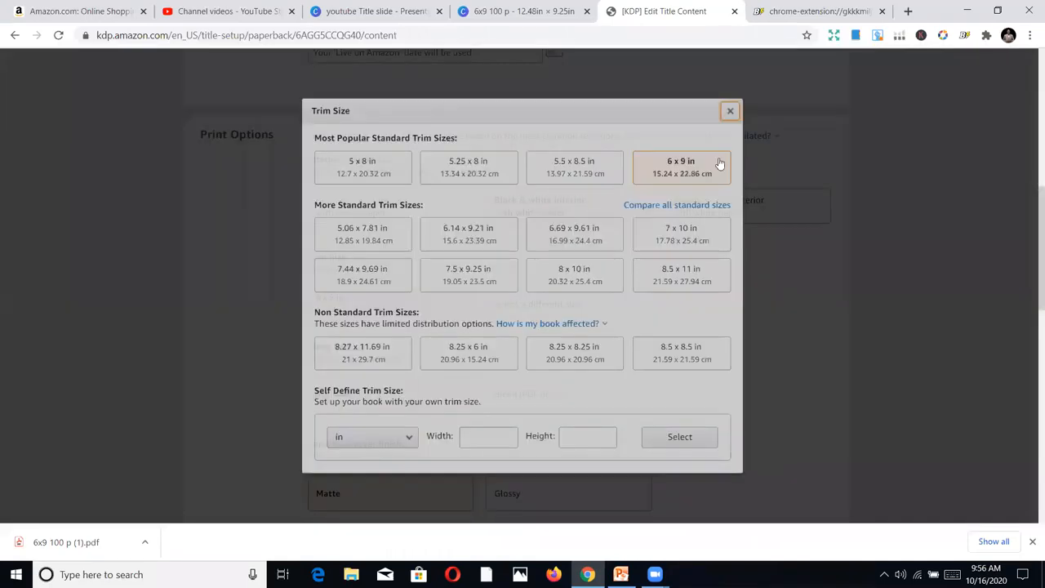
{"action": "left_click", "coordinate": [731, 113]}
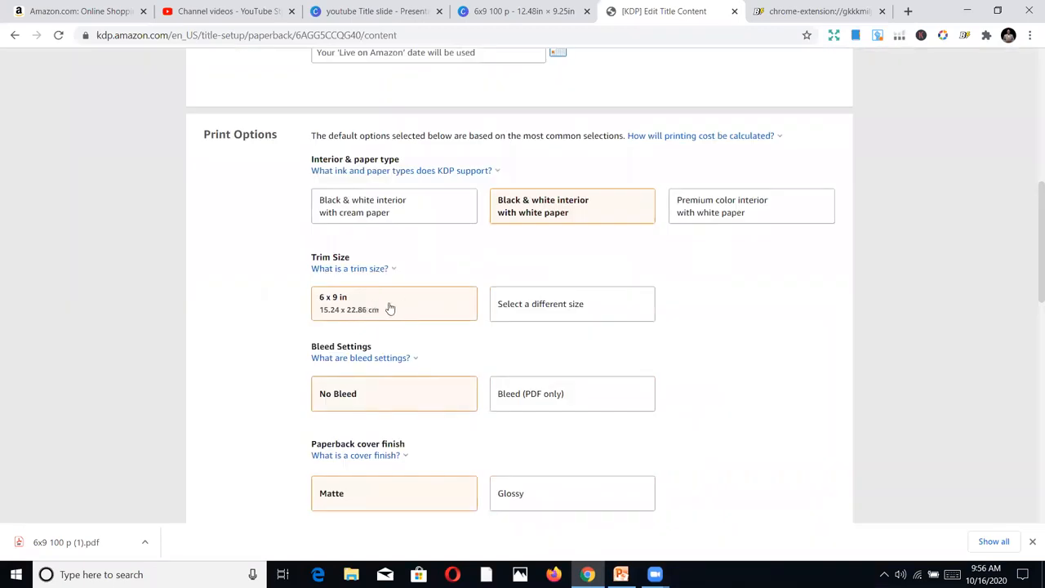
{"action": "left_click", "coordinate": [527, 310]}
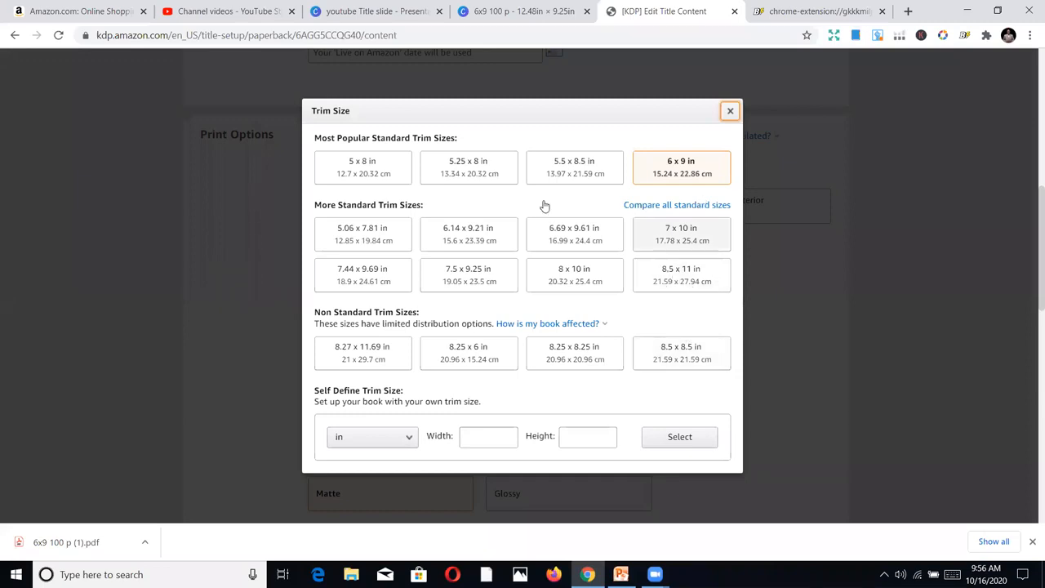
{"action": "left_click", "coordinate": [731, 112]}
{"action": "scroll", "coordinate": [434, 287], "scroll_direction": "down", "scroll_amount": 2}
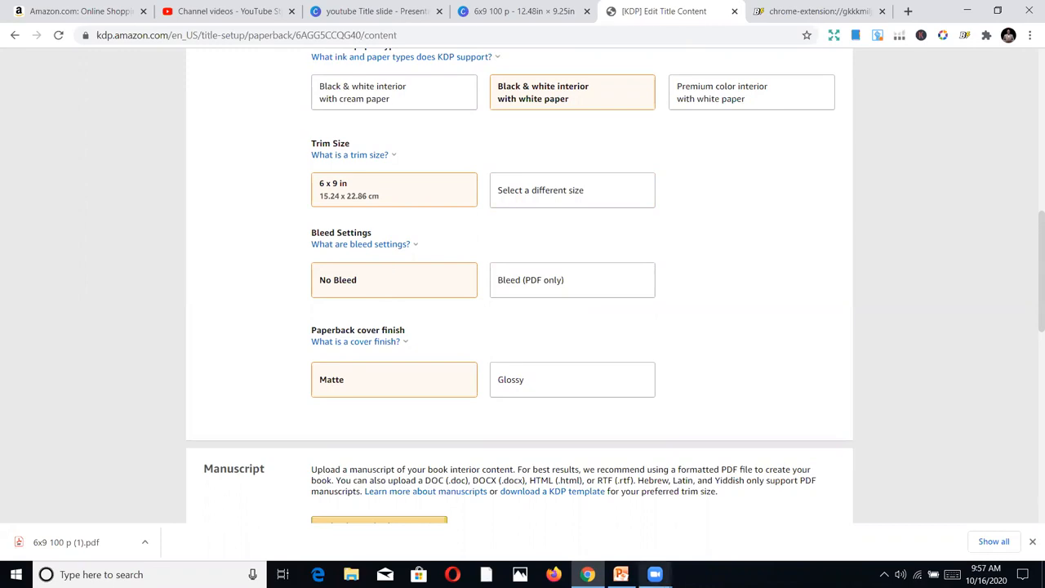
Switch to PowerPoint and shift the journal page picture on slide 2 off-centre, then move it back to the page's centre
{"action": "left_click", "coordinate": [621, 573]}
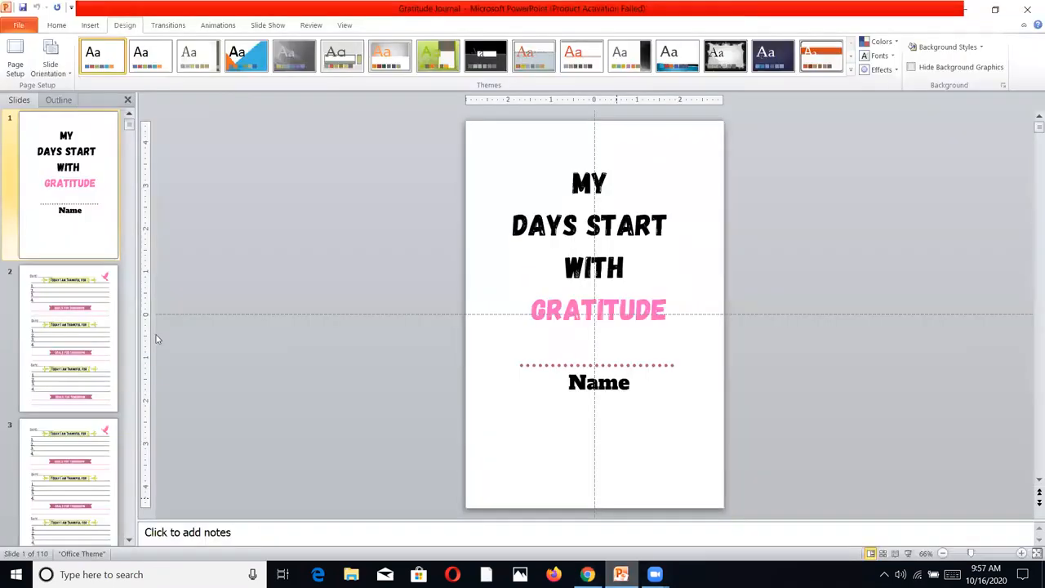
{"action": "left_click", "coordinate": [90, 338]}
{"action": "left_click", "coordinate": [506, 317]}
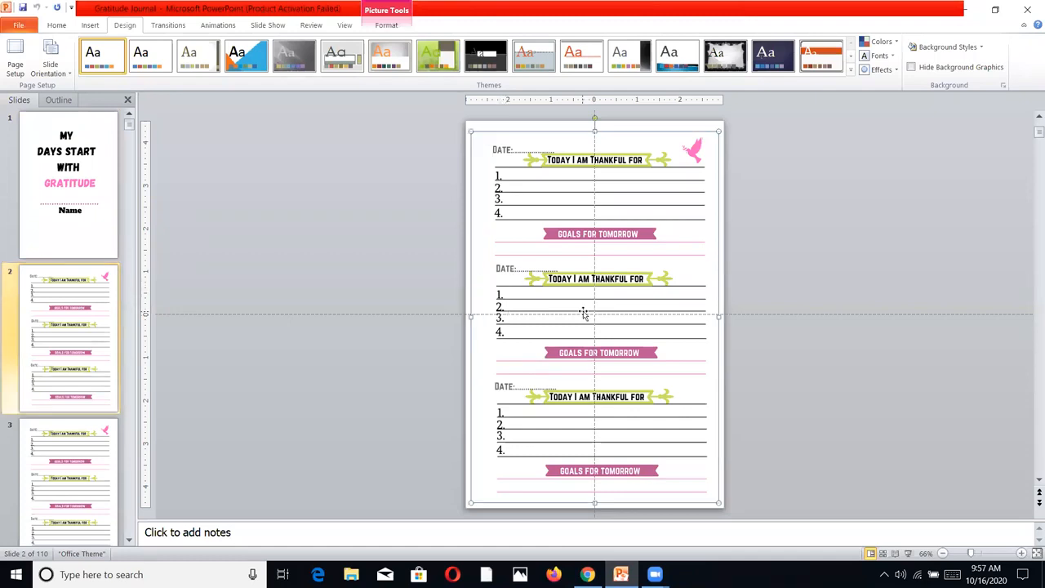
{"action": "left_click_drag", "start_coordinate": [573, 310], "coordinate": [553, 311]}
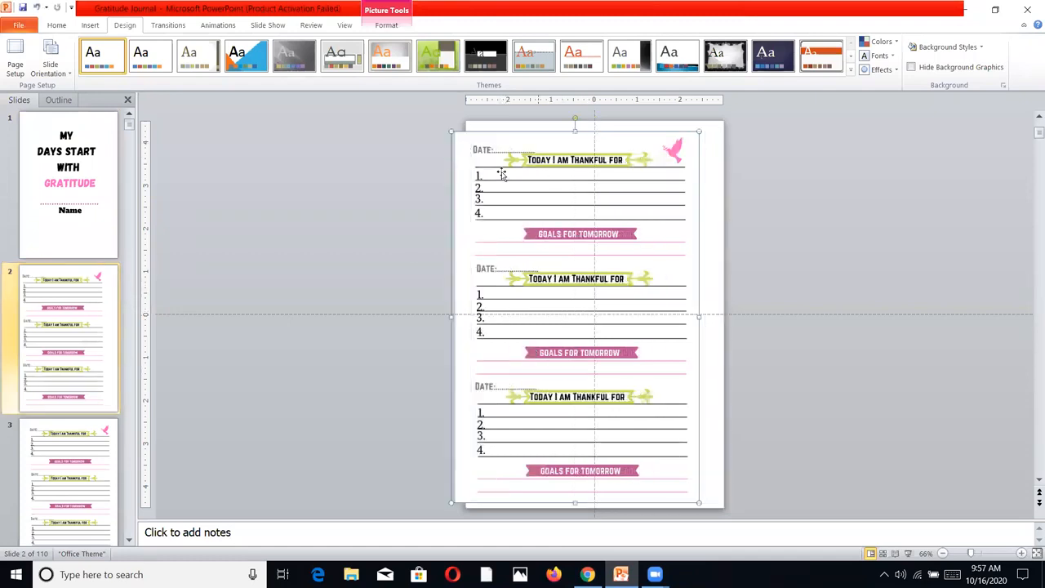
{"action": "left_click_drag", "start_coordinate": [562, 263], "coordinate": [587, 268]}
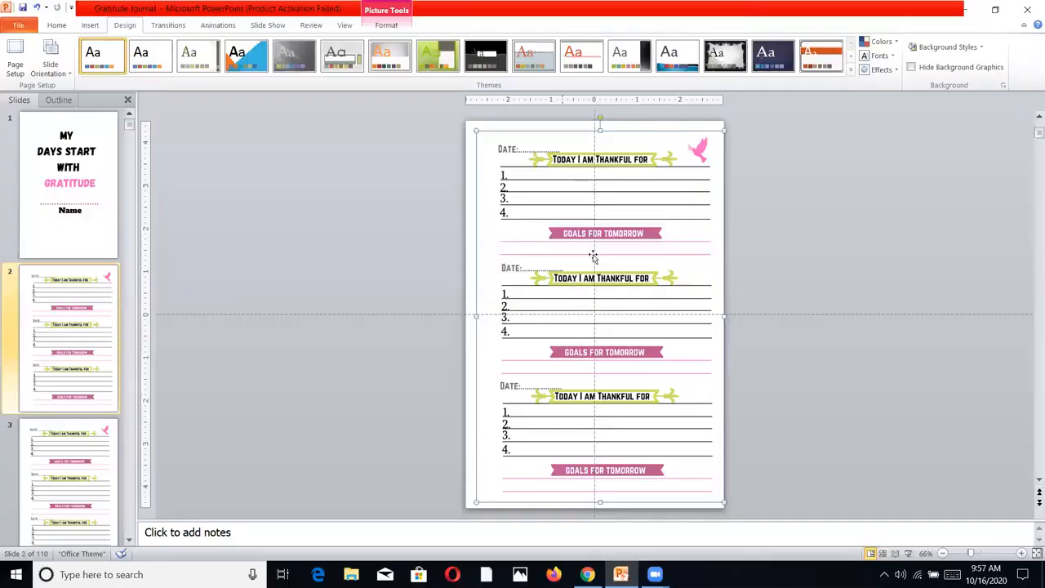
{"action": "left_click_drag", "start_coordinate": [587, 253], "coordinate": [581, 252]}
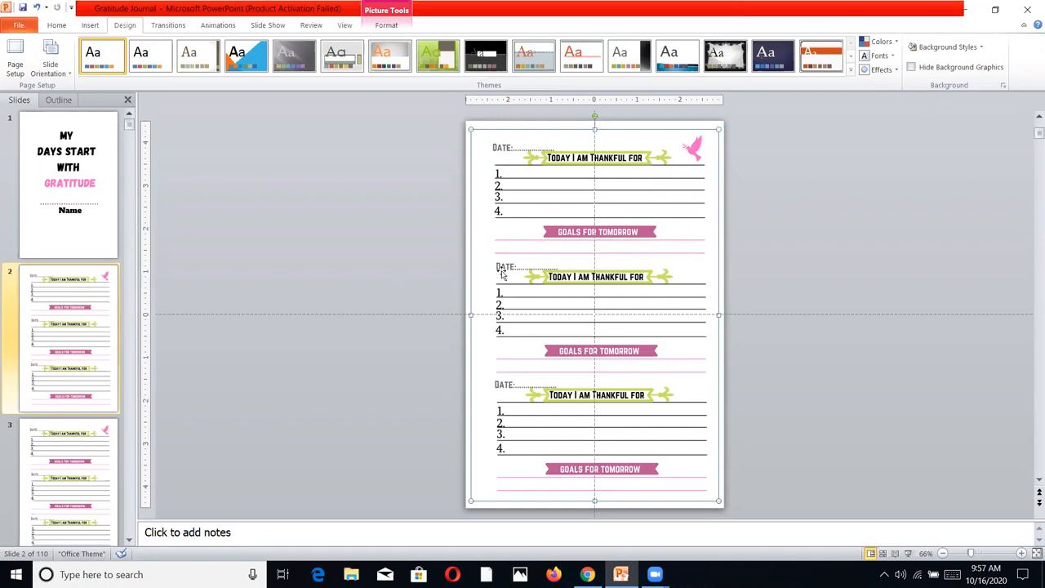
{"action": "left_click", "coordinate": [366, 278]}
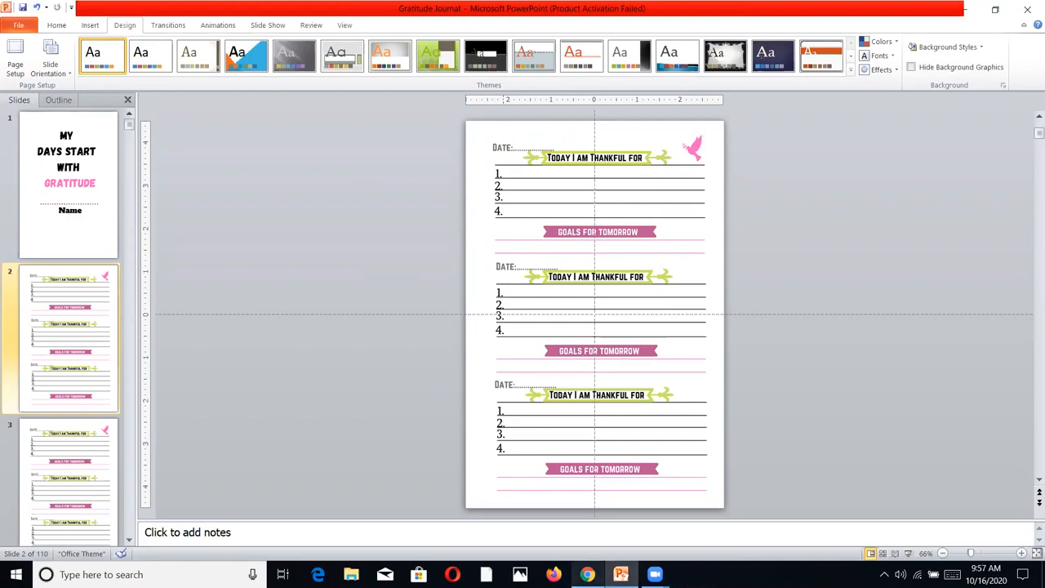
Return to the KDP paperback content page in the browser and set the paperback cover finish to Glossy
{"action": "left_click", "coordinate": [584, 574]}
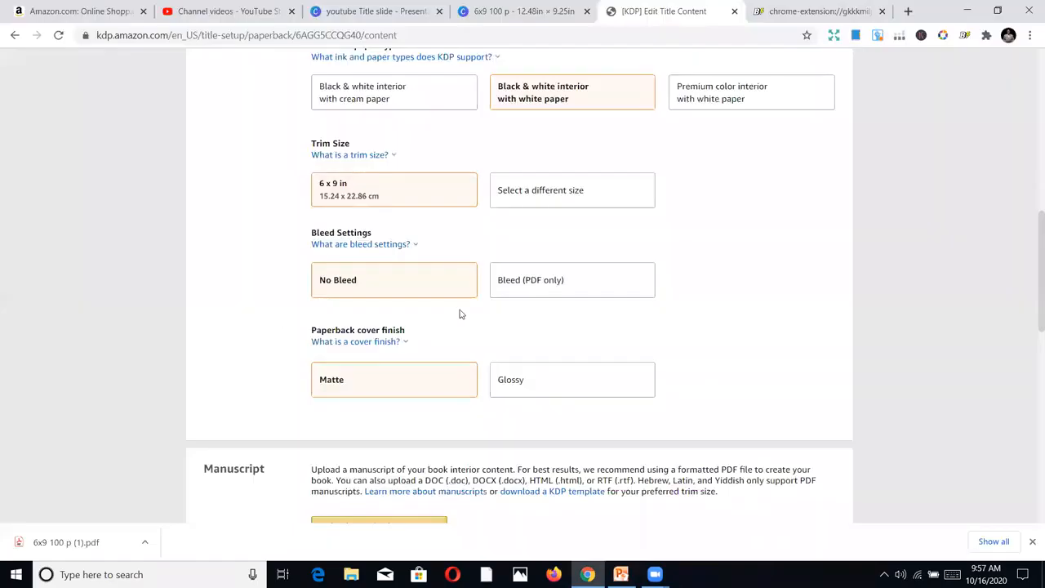
{"action": "left_click", "coordinate": [403, 341]}
{"action": "left_click", "coordinate": [565, 378]}
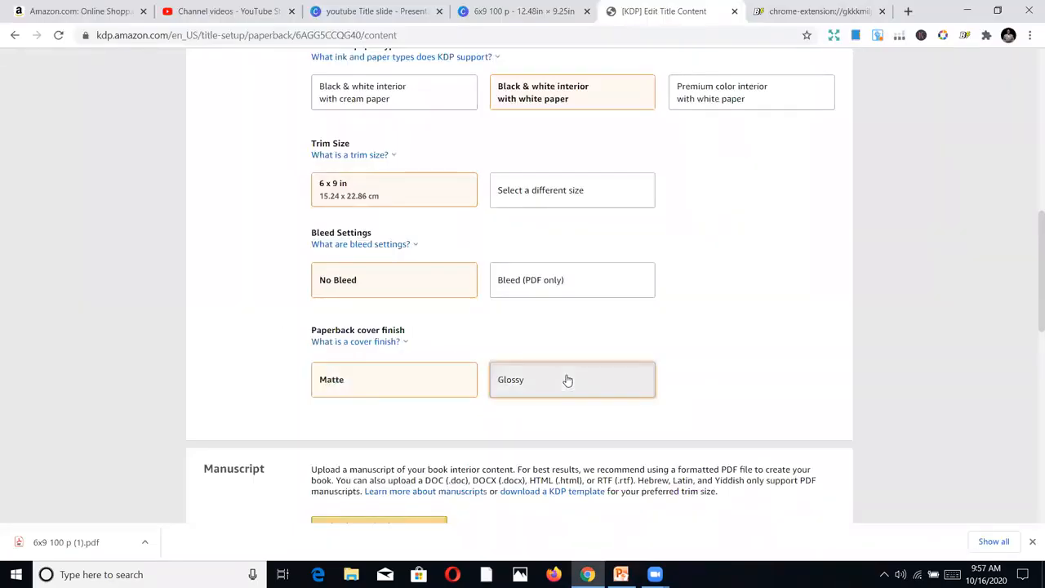
{"action": "scroll", "coordinate": [764, 398], "scroll_direction": "down", "scroll_amount": 2}
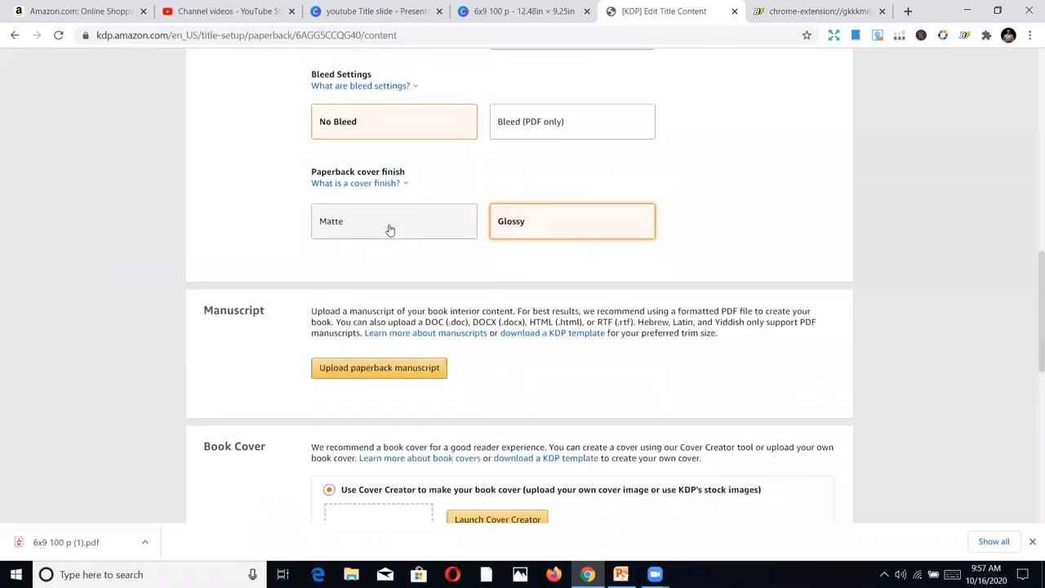
Upload the Gratitude Journal Practice PDF from the Desktop as the paperback manuscript
{"action": "left_click", "coordinate": [343, 371]}
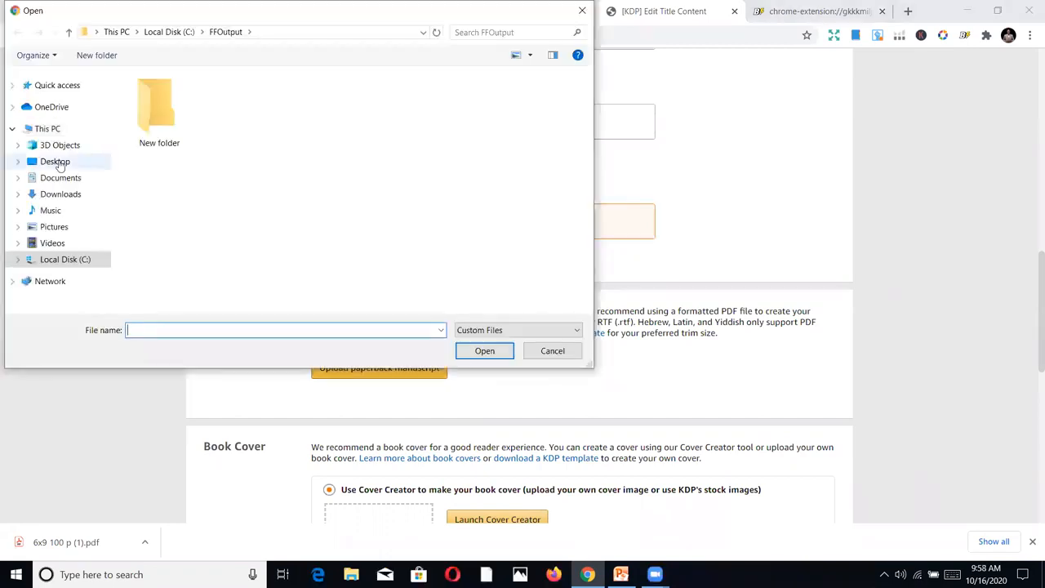
{"action": "left_click", "coordinate": [88, 161]}
{"action": "double_click", "coordinate": [214, 97]}
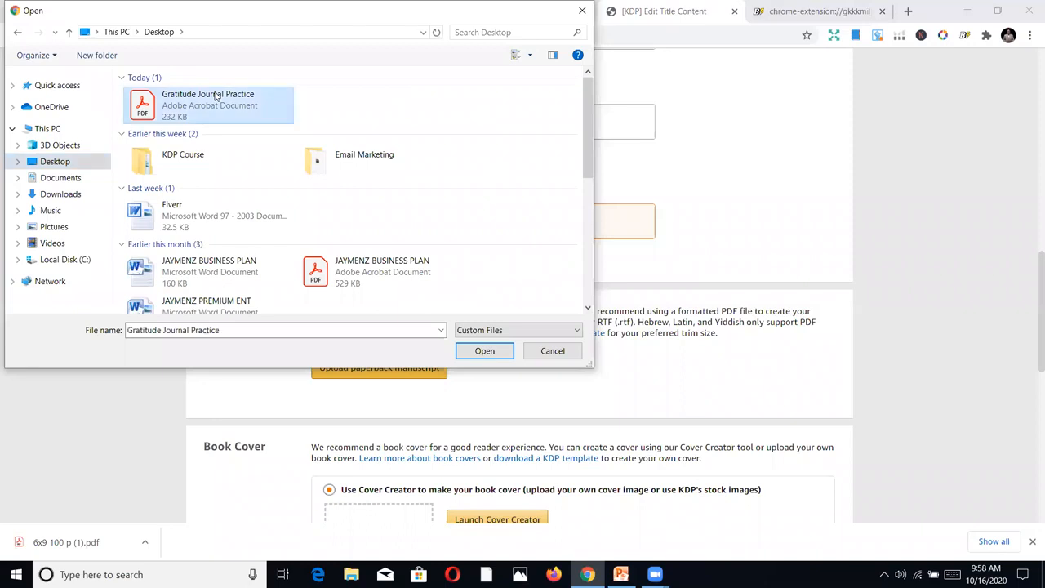
{"action": "scroll", "coordinate": [827, 365], "scroll_direction": "down", "scroll_amount": 2}
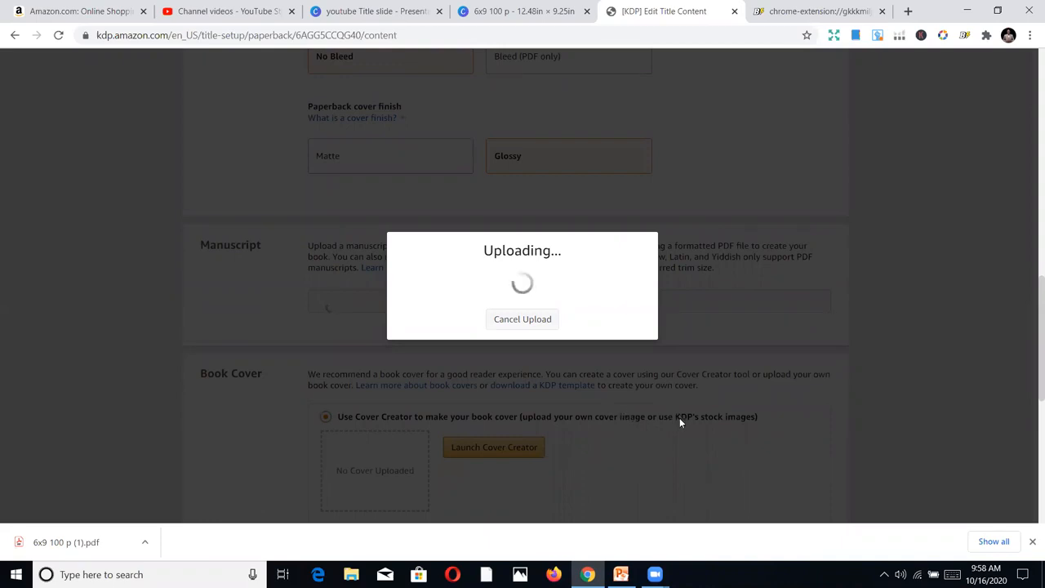
{"action": "scroll", "coordinate": [679, 417], "scroll_direction": "down", "scroll_amount": 2}
{"action": "scroll", "coordinate": [682, 421], "scroll_direction": "down", "scroll_amount": 2}
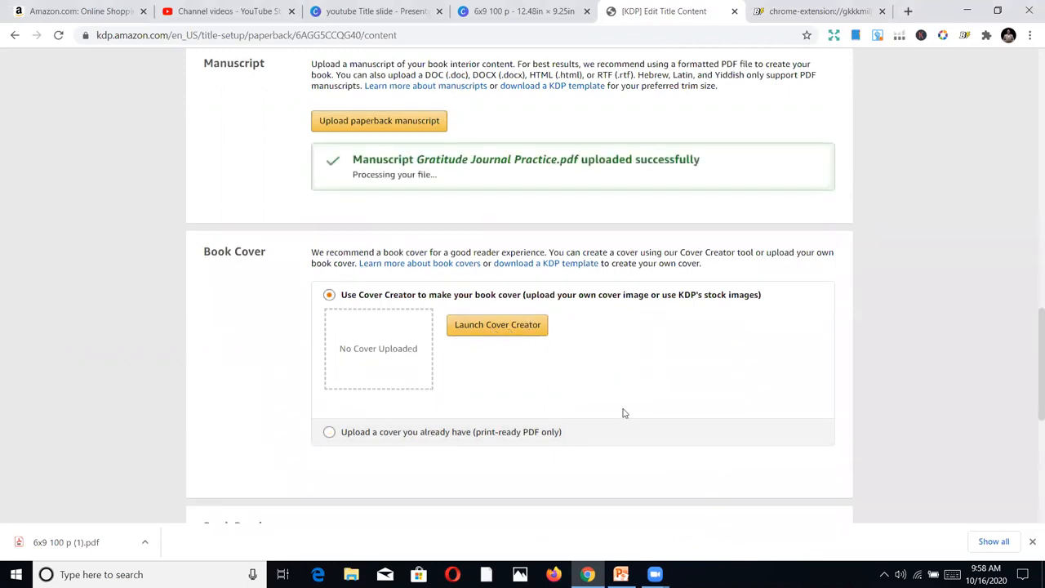
Choose to upload an existing print-ready cover and upload the 6x9 100 p (1) PDF from Downloads
{"action": "scroll", "coordinate": [622, 410], "scroll_direction": "down", "scroll_amount": 1}
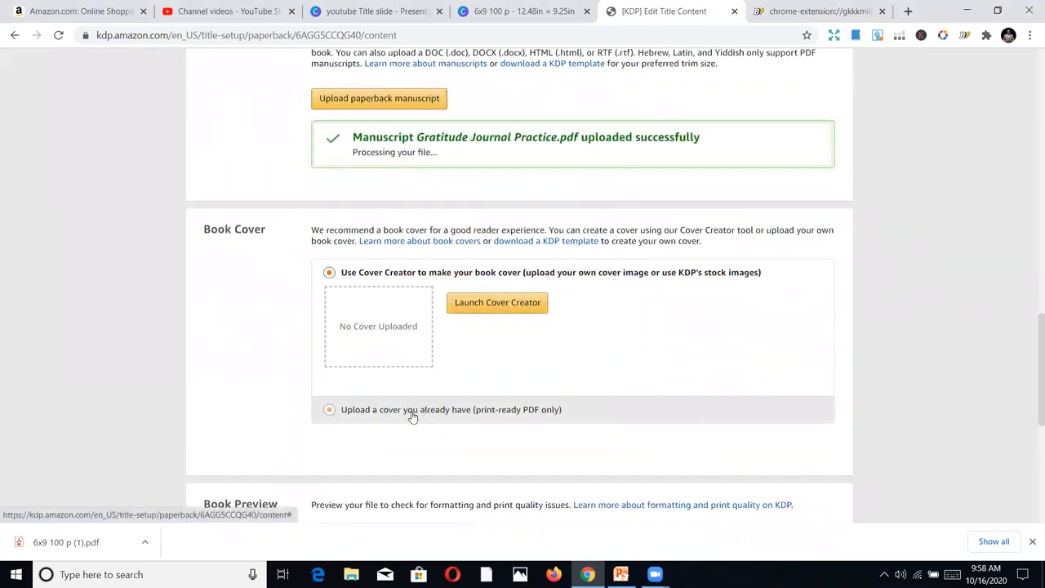
{"action": "left_click", "coordinate": [412, 417]}
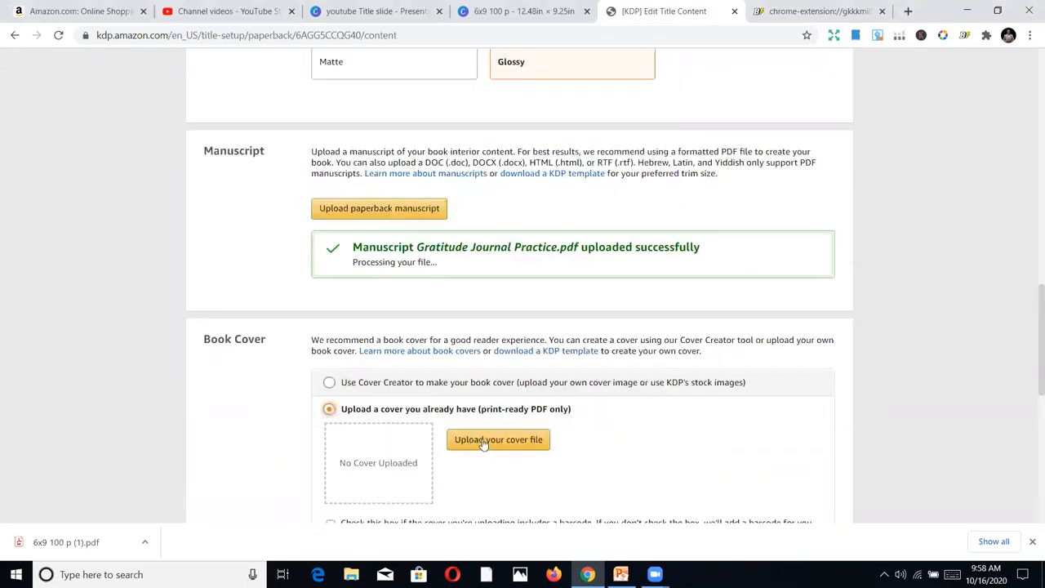
{"action": "left_click", "coordinate": [483, 442]}
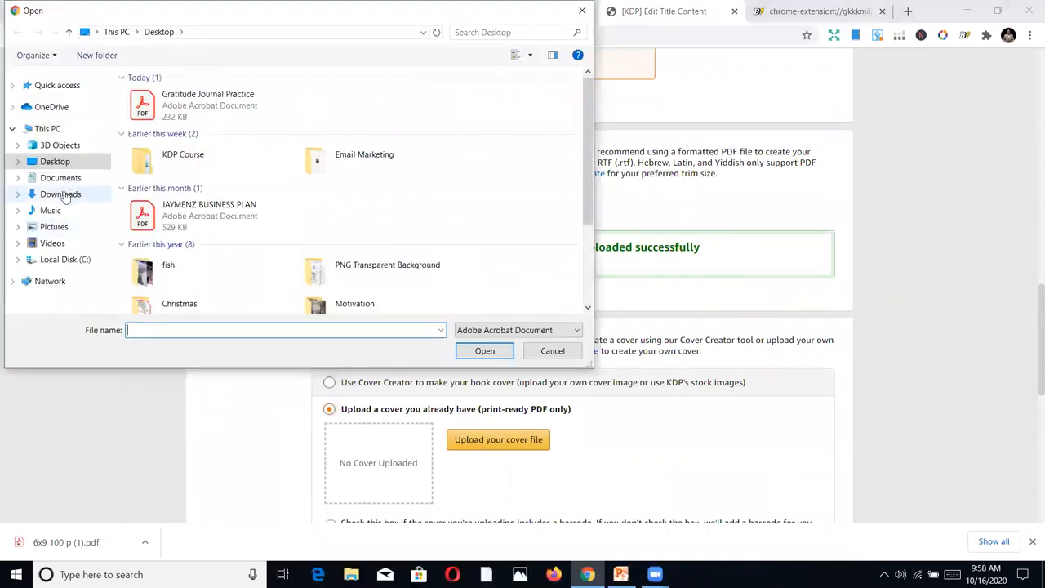
{"action": "left_click", "coordinate": [66, 193]}
{"action": "double_click", "coordinate": [151, 145]}
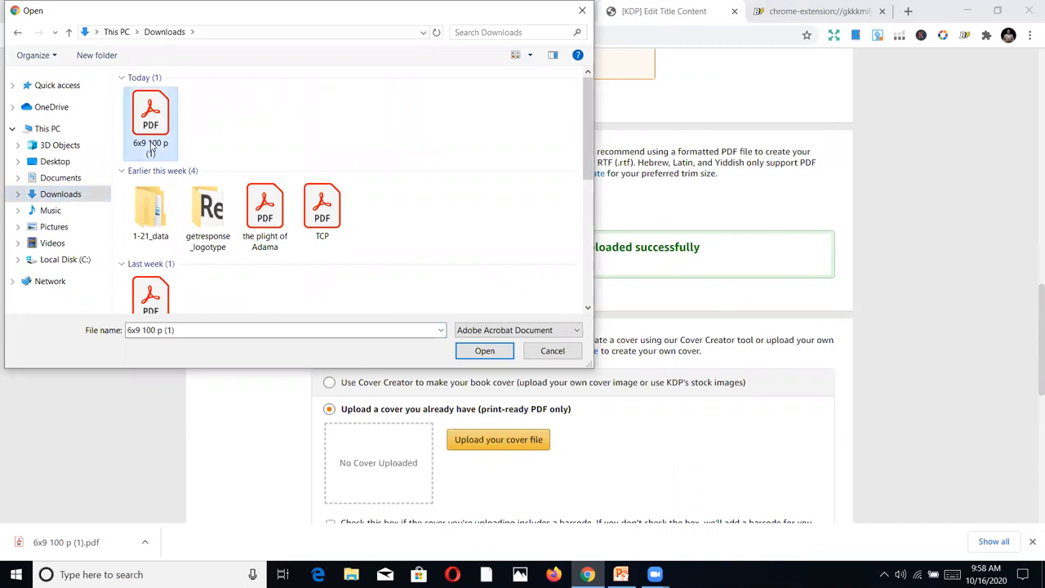
{"action": "scroll", "coordinate": [822, 396], "scroll_direction": "down", "scroll_amount": 2}
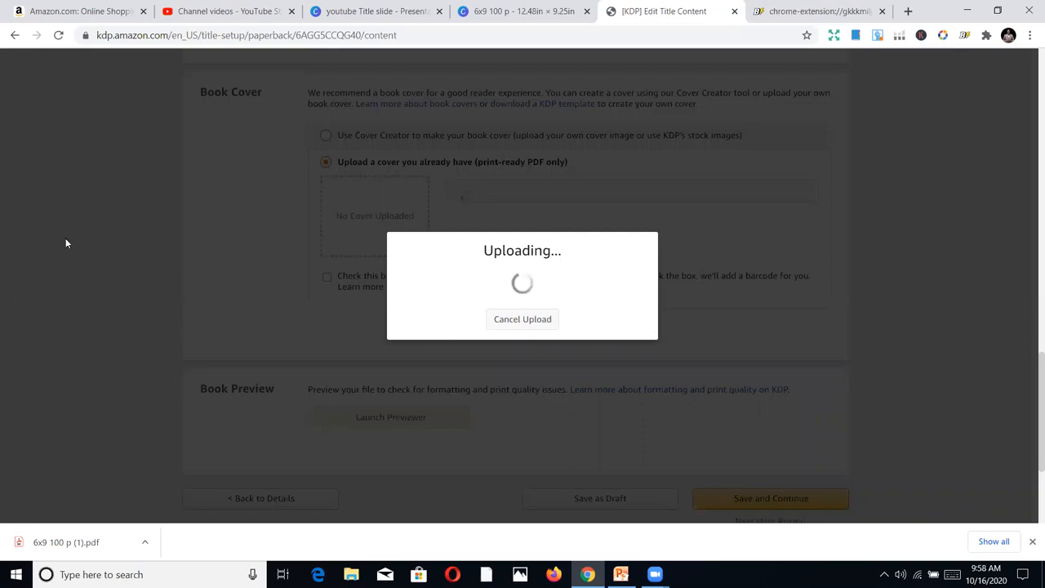
{"action": "scroll", "coordinate": [372, 329], "scroll_direction": "down", "scroll_amount": 1}
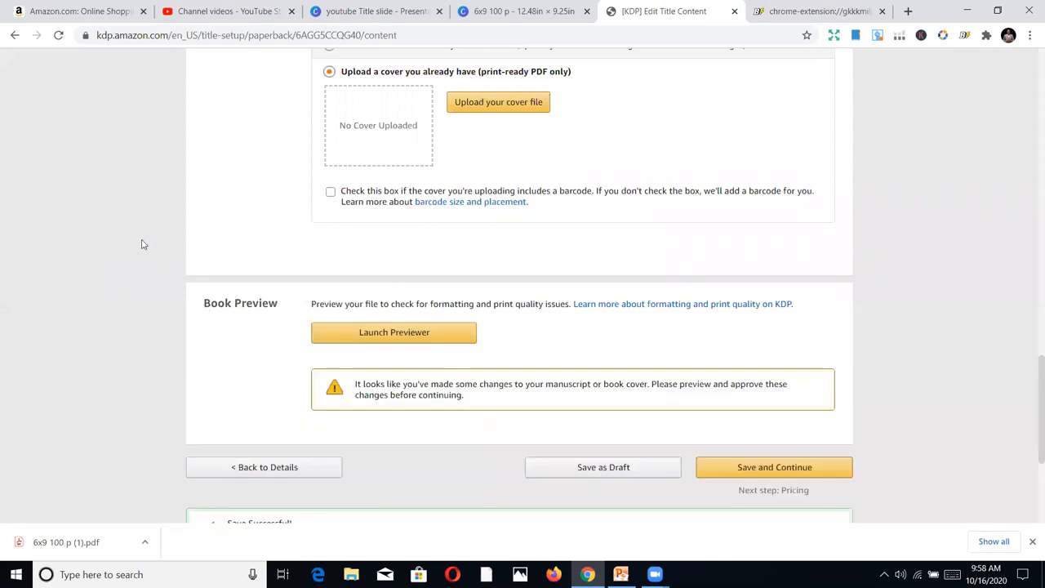
{"action": "scroll", "coordinate": [301, 329], "scroll_direction": "up", "scroll_amount": 3}
{"action": "scroll", "coordinate": [301, 216], "scroll_direction": "down", "scroll_amount": 2}
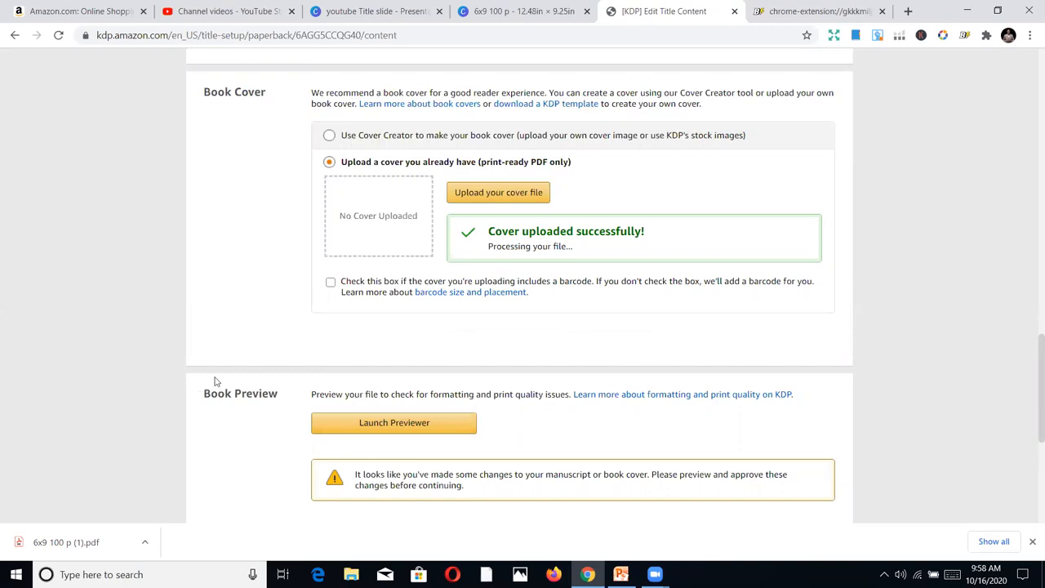
Launch the print previewer and examine the cover, the interior pages up to 6-7 and the quality check notes
{"action": "left_click", "coordinate": [386, 423]}
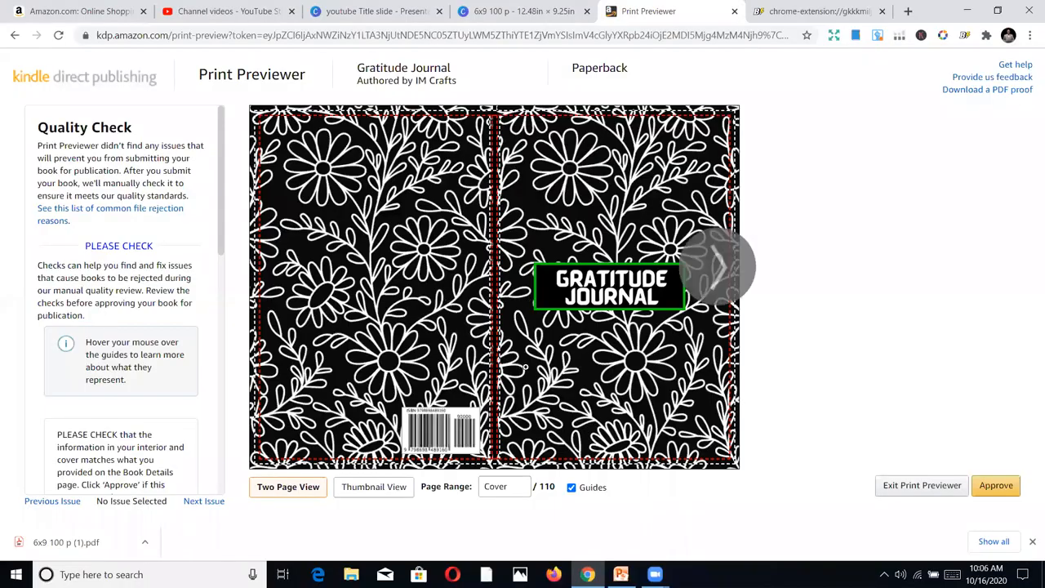
{"action": "left_click", "coordinate": [718, 268]}
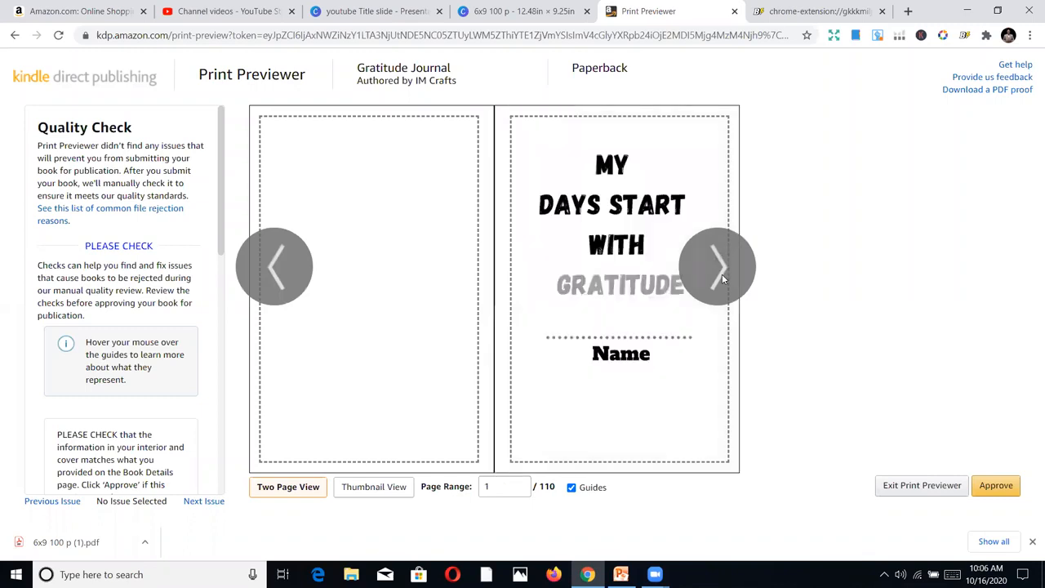
{"action": "left_click", "coordinate": [721, 278]}
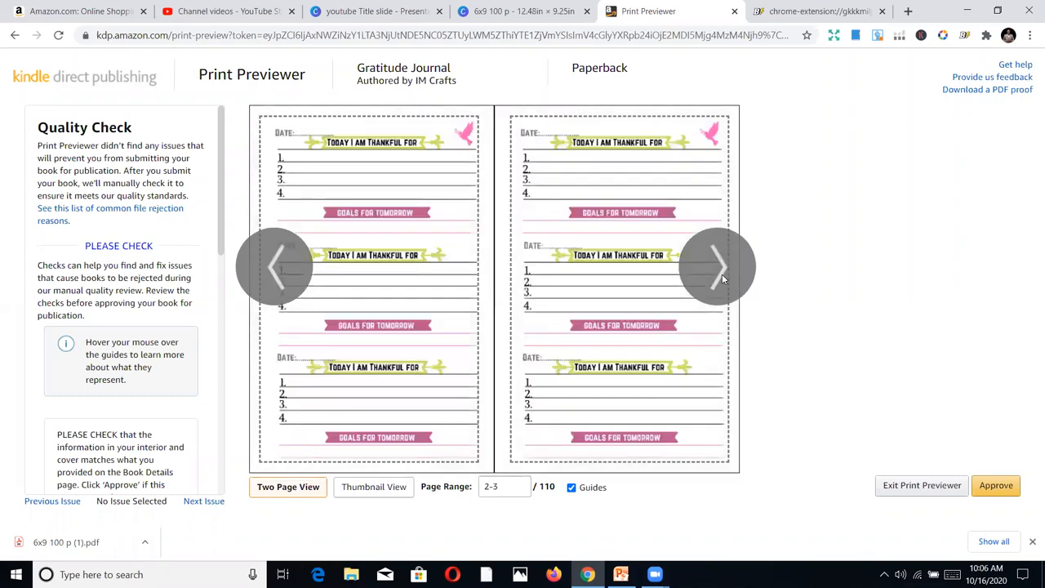
{"action": "left_click", "coordinate": [721, 278]}
{"action": "left_click", "coordinate": [721, 279]}
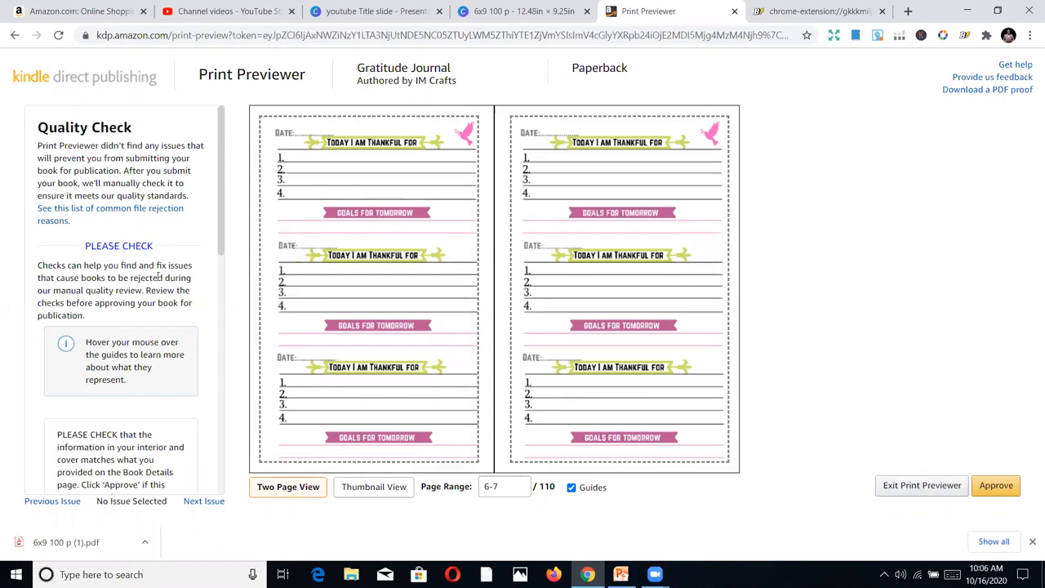
{"action": "scroll", "coordinate": [127, 371], "scroll_direction": "down", "scroll_amount": 3}
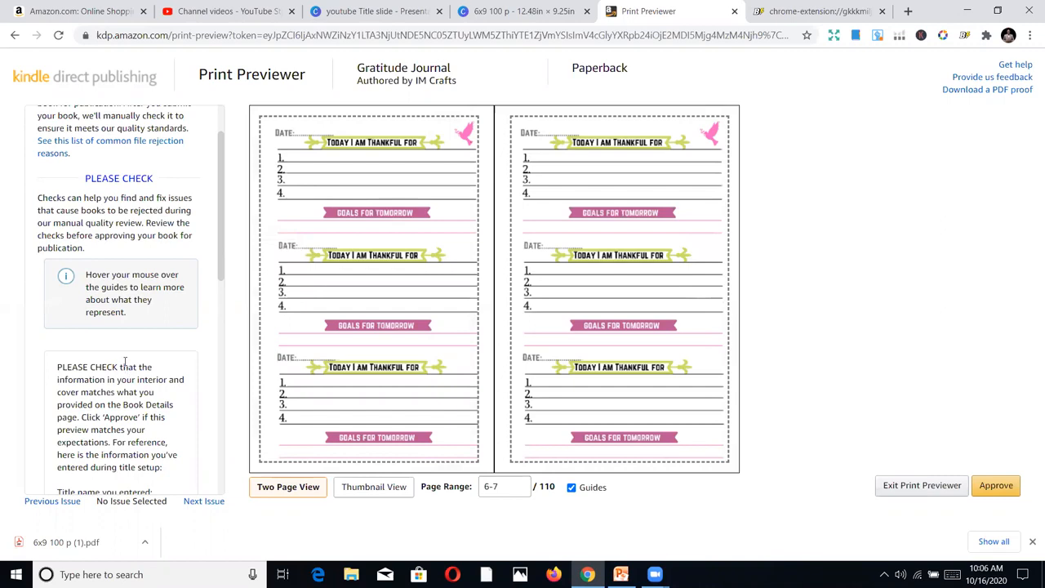
{"action": "scroll", "coordinate": [118, 341], "scroll_direction": "up", "scroll_amount": 3}
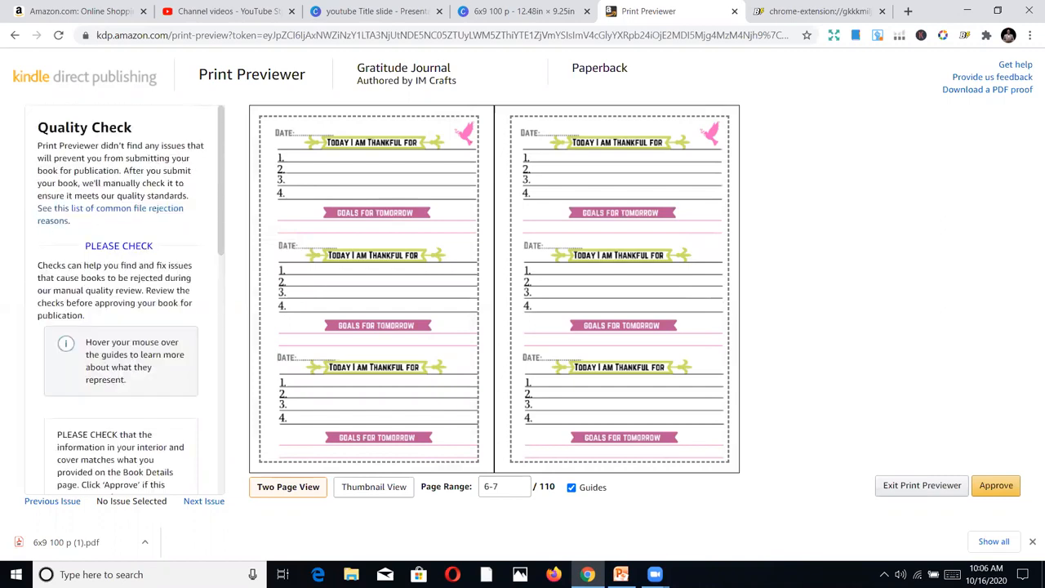
Approve the print preview of the Gratitude Journal, then save the paperback content and continue to the rights and pricing page
{"action": "left_click", "coordinate": [995, 486]}
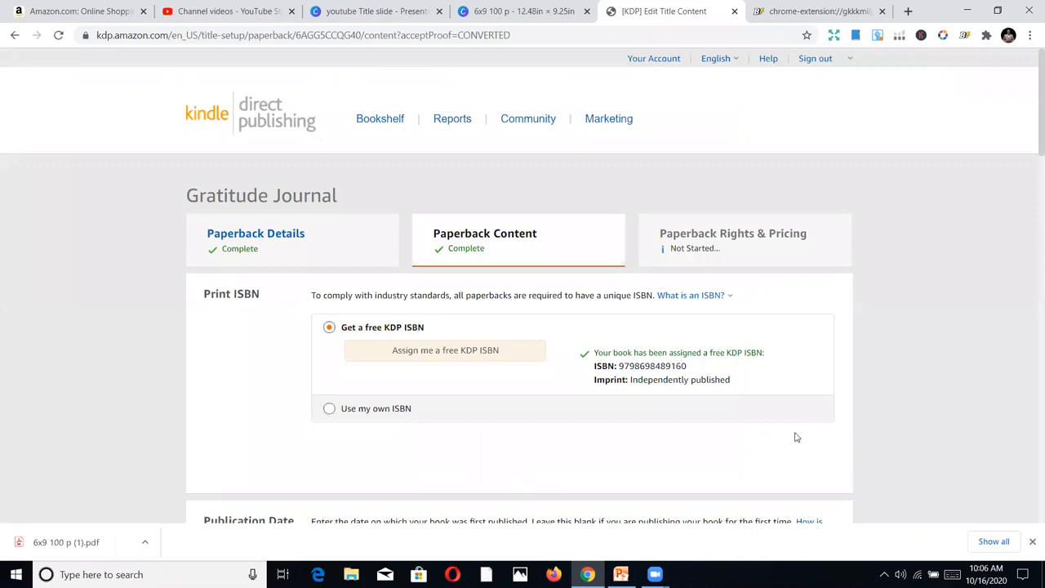
{"action": "scroll", "coordinate": [838, 362], "scroll_direction": "down", "scroll_amount": 9}
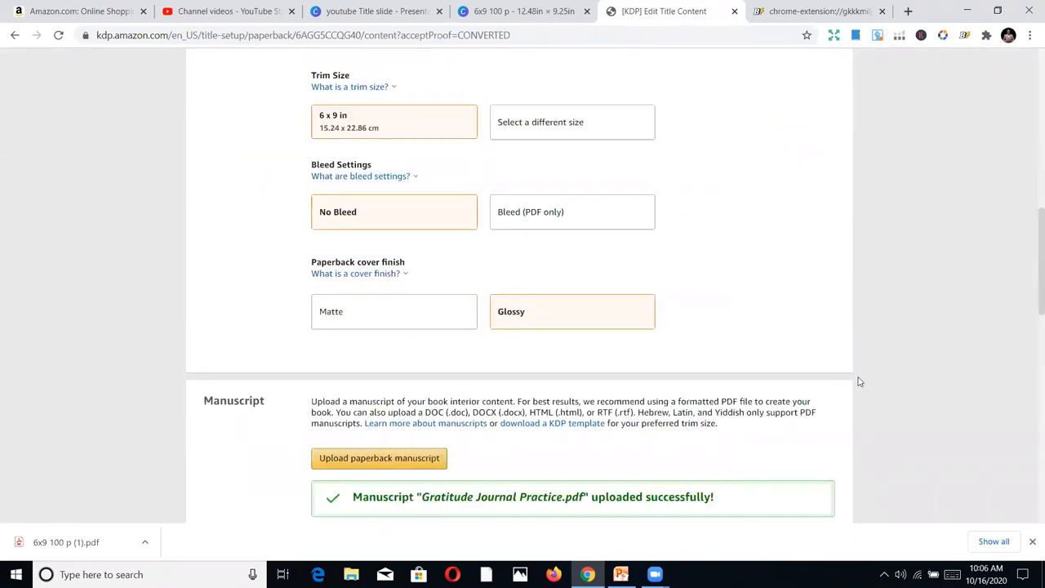
{"action": "scroll", "coordinate": [858, 381], "scroll_direction": "down", "scroll_amount": 9}
{"action": "scroll", "coordinate": [825, 351], "scroll_direction": "down", "scroll_amount": 1}
{"action": "scroll", "coordinate": [781, 312], "scroll_direction": "up", "scroll_amount": 2}
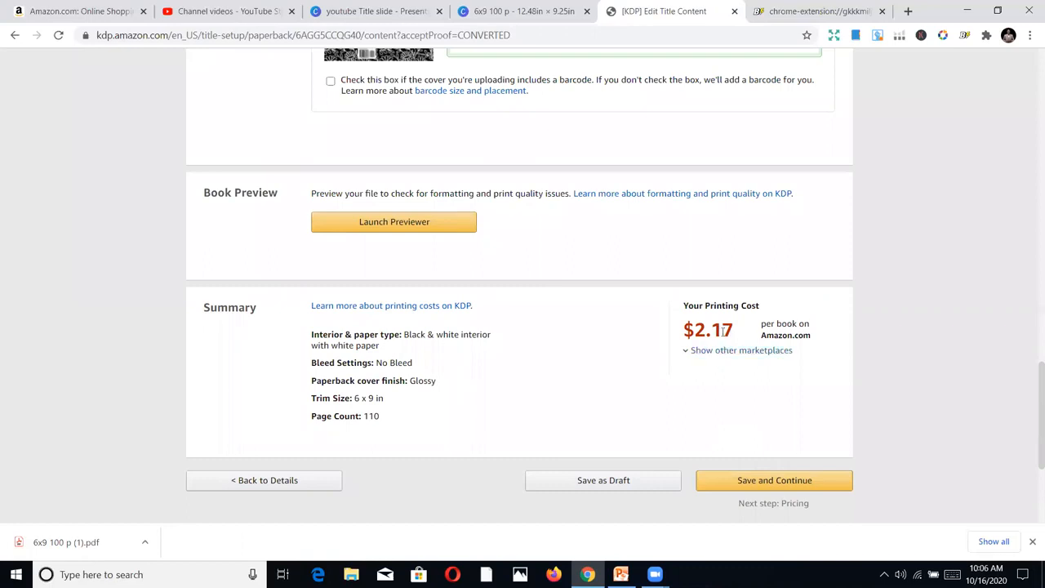
{"action": "scroll", "coordinate": [788, 347], "scroll_direction": "up", "scroll_amount": 10}
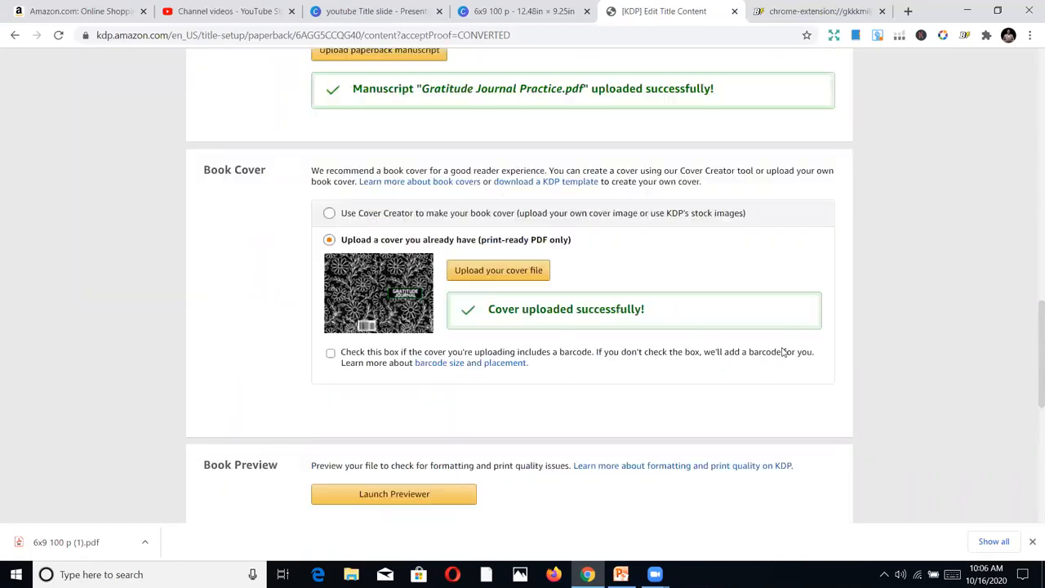
{"action": "scroll", "coordinate": [789, 349], "scroll_direction": "up", "scroll_amount": 5}
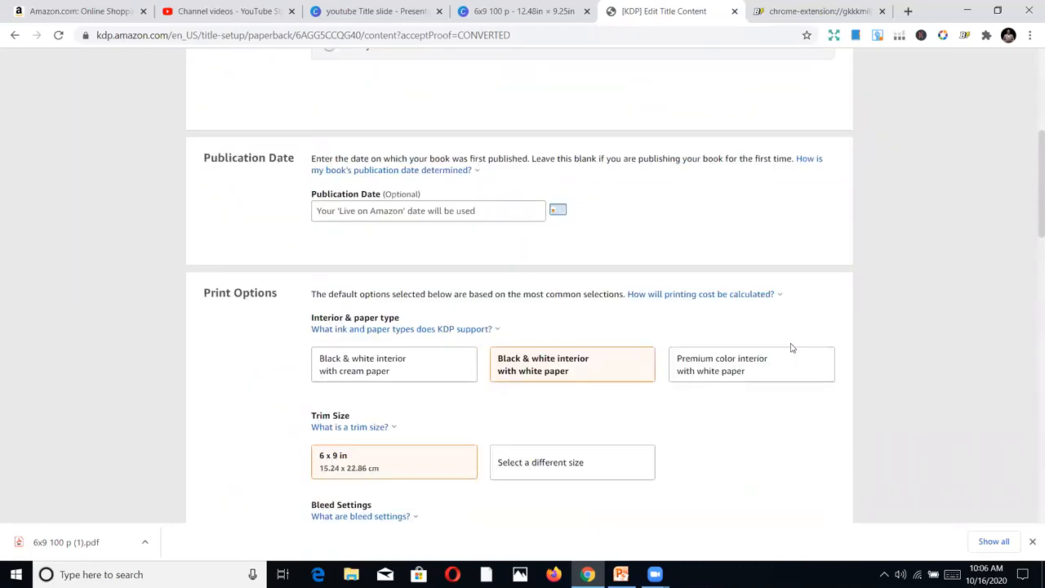
{"action": "scroll", "coordinate": [812, 357], "scroll_direction": "down", "scroll_amount": 12}
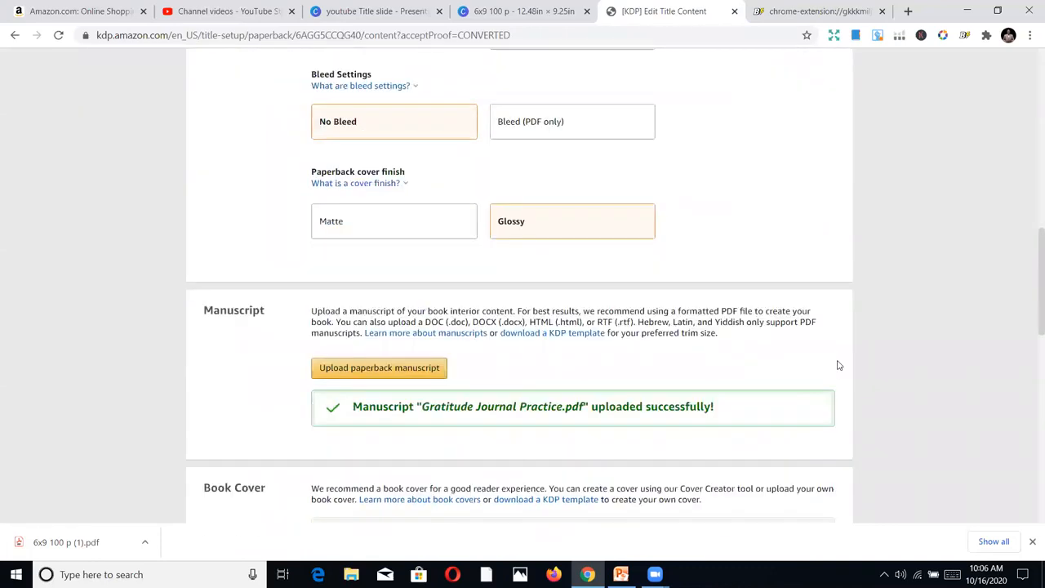
{"action": "scroll", "coordinate": [819, 374], "scroll_direction": "down", "scroll_amount": 4}
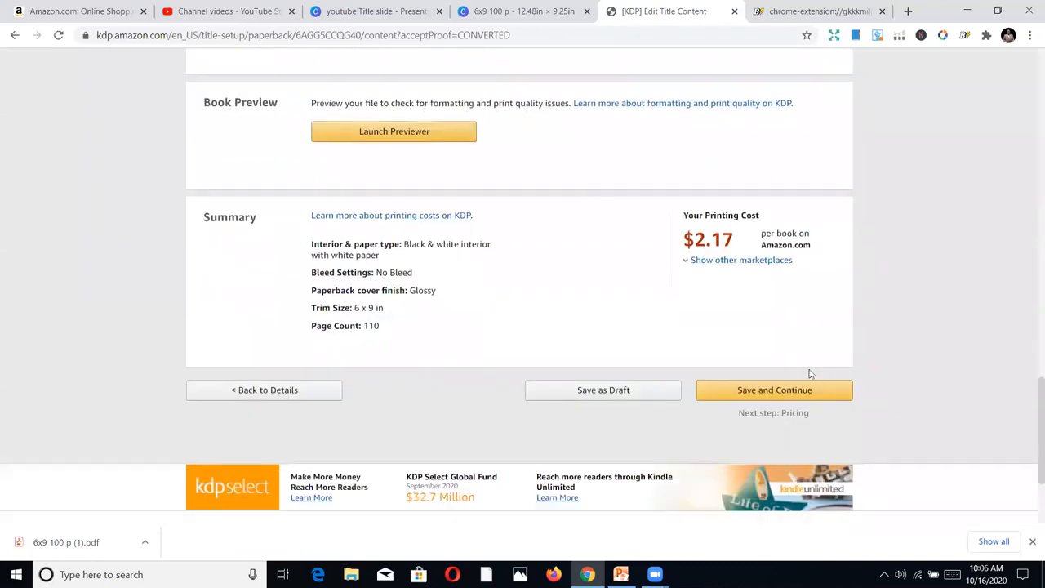
{"action": "left_click", "coordinate": [795, 300]}
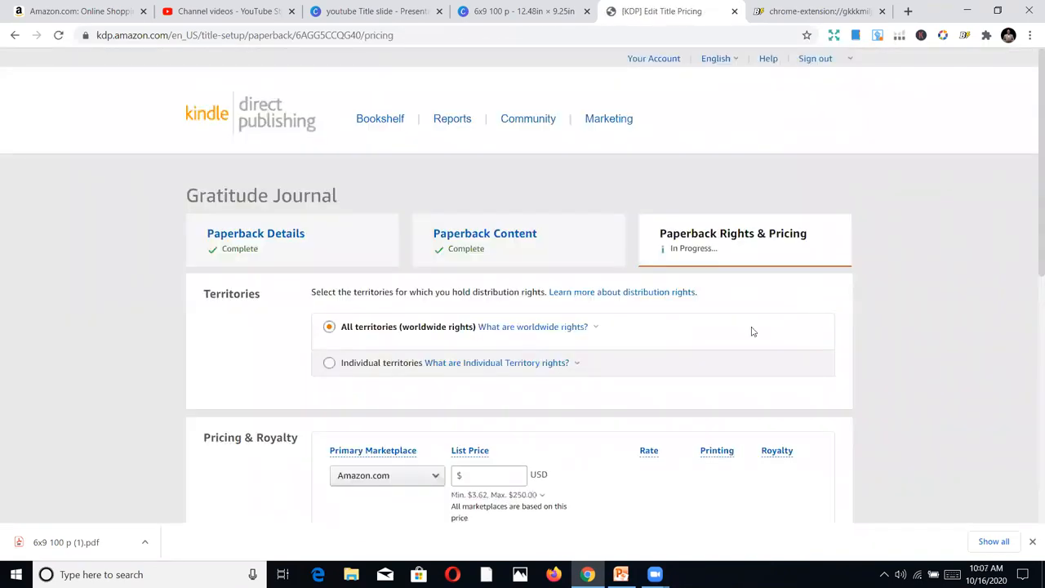
Set the paperback's list price on the primary marketplace Amazon.com to 6.99 USD
{"action": "scroll", "coordinate": [721, 357], "scroll_direction": "down", "scroll_amount": 2}
{"action": "left_click", "coordinate": [477, 292]}
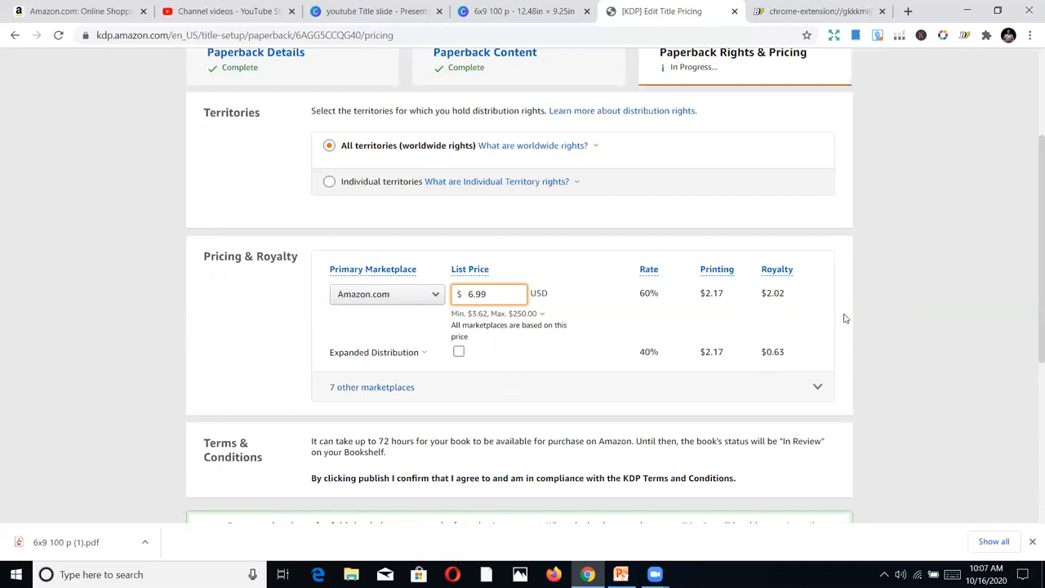
{"action": "scroll", "coordinate": [846, 318], "scroll_direction": "down", "scroll_amount": 1}
{"action": "scroll", "coordinate": [849, 323], "scroll_direction": "down", "scroll_amount": 1}
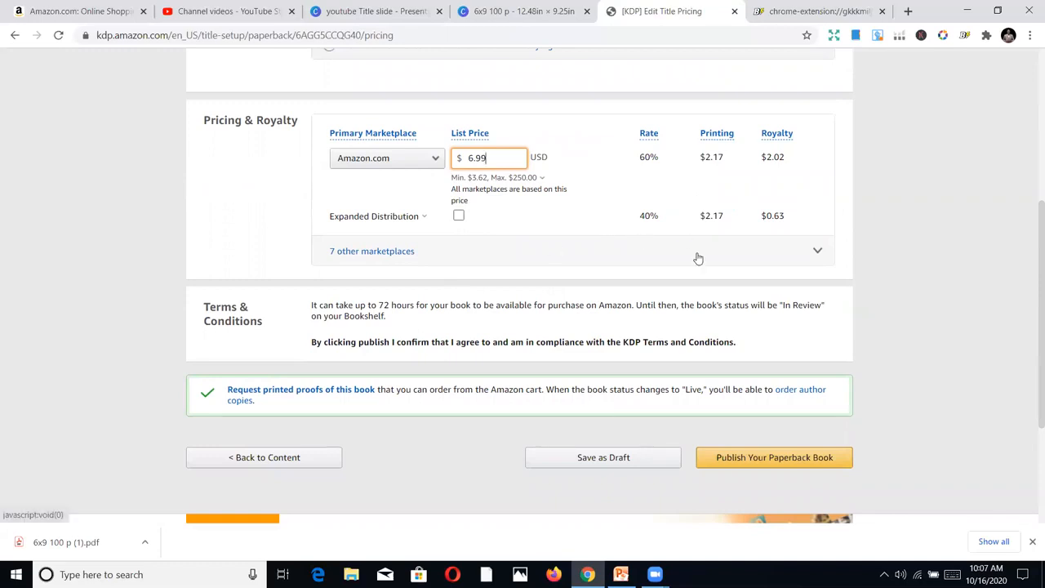
{"action": "scroll", "coordinate": [378, 353], "scroll_direction": "down", "scroll_amount": 1}
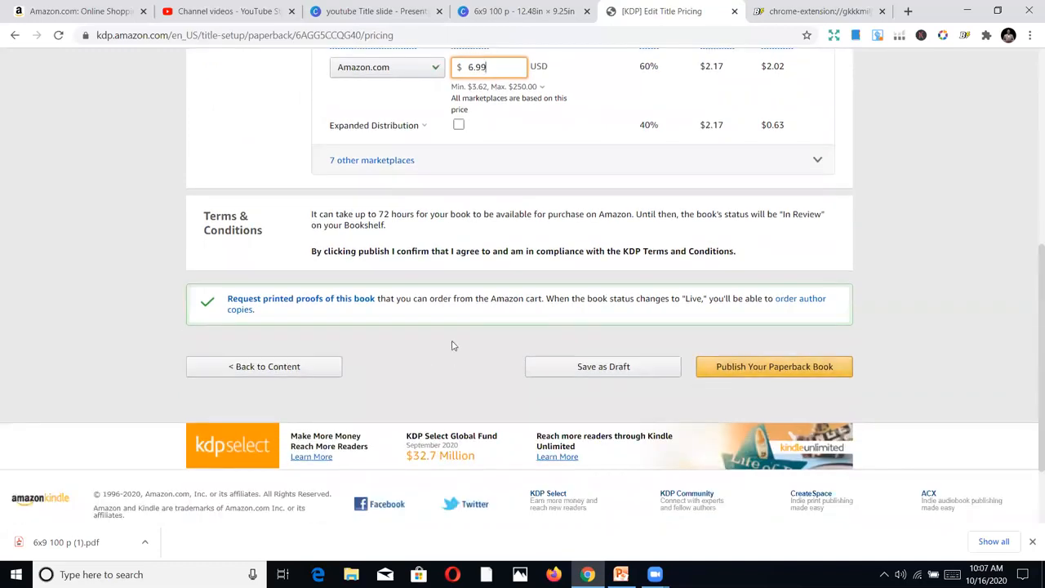
Enable Expanded Distribution for the paperback
{"action": "scroll", "coordinate": [447, 330], "scroll_direction": "up", "scroll_amount": 1}
{"action": "scroll", "coordinate": [446, 327], "scroll_direction": "up", "scroll_amount": 1}
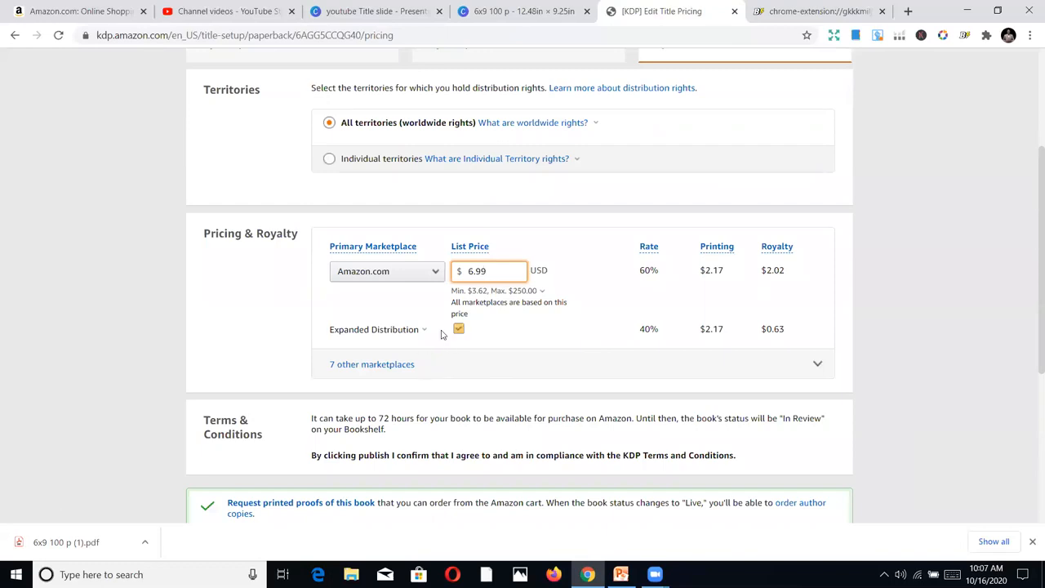
{"action": "left_click", "coordinate": [394, 331]}
{"action": "left_click", "coordinate": [322, 301]}
{"action": "left_click", "coordinate": [457, 330]}
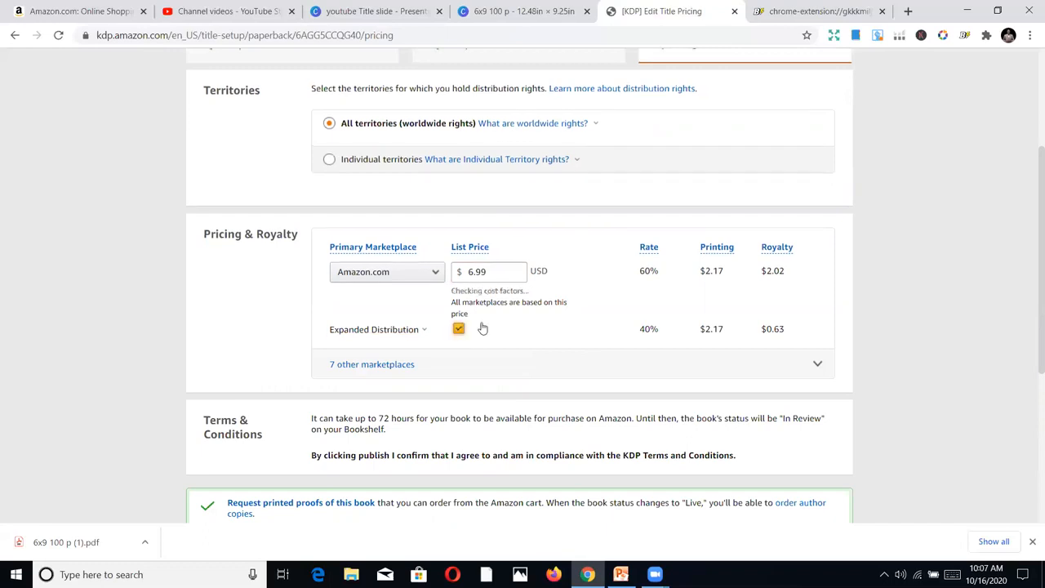
{"action": "left_click", "coordinate": [399, 332]}
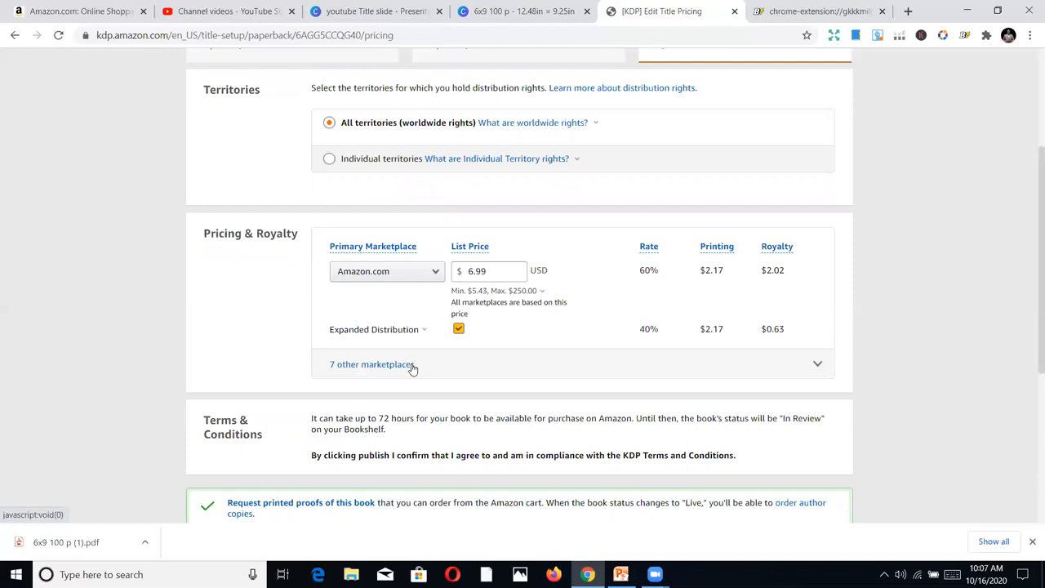
Expand the other marketplaces and review their list prices and royalties alongside the territory rights
{"action": "left_click", "coordinate": [446, 366]}
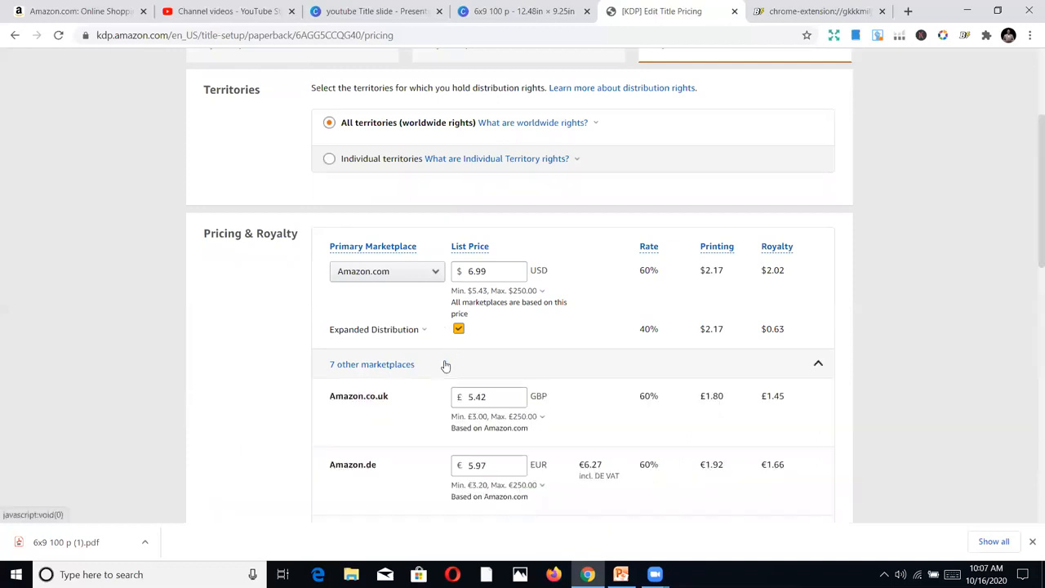
{"action": "scroll", "coordinate": [490, 359], "scroll_direction": "down", "scroll_amount": 4}
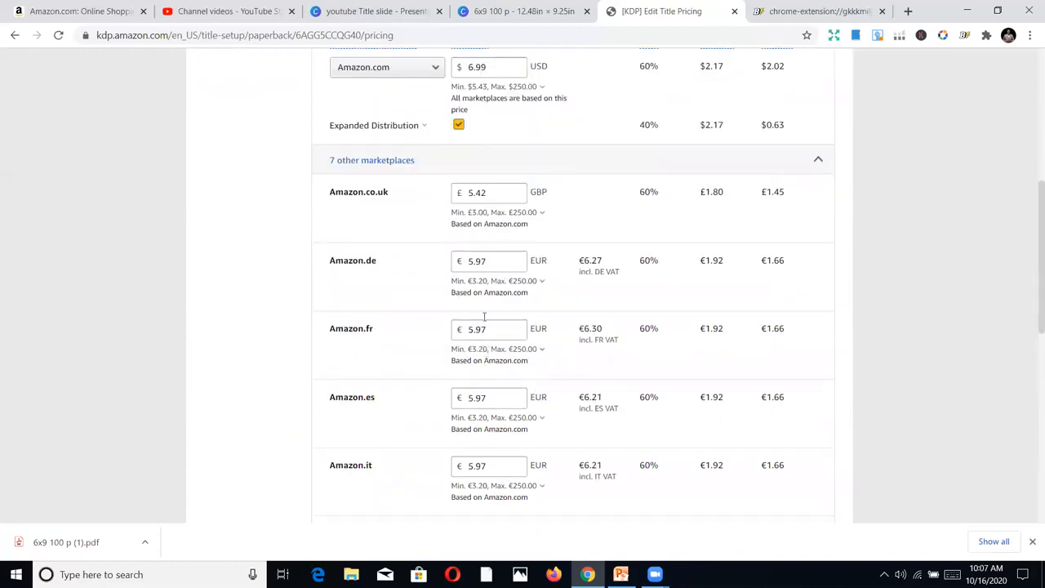
{"action": "scroll", "coordinate": [461, 272], "scroll_direction": "up", "scroll_amount": 1}
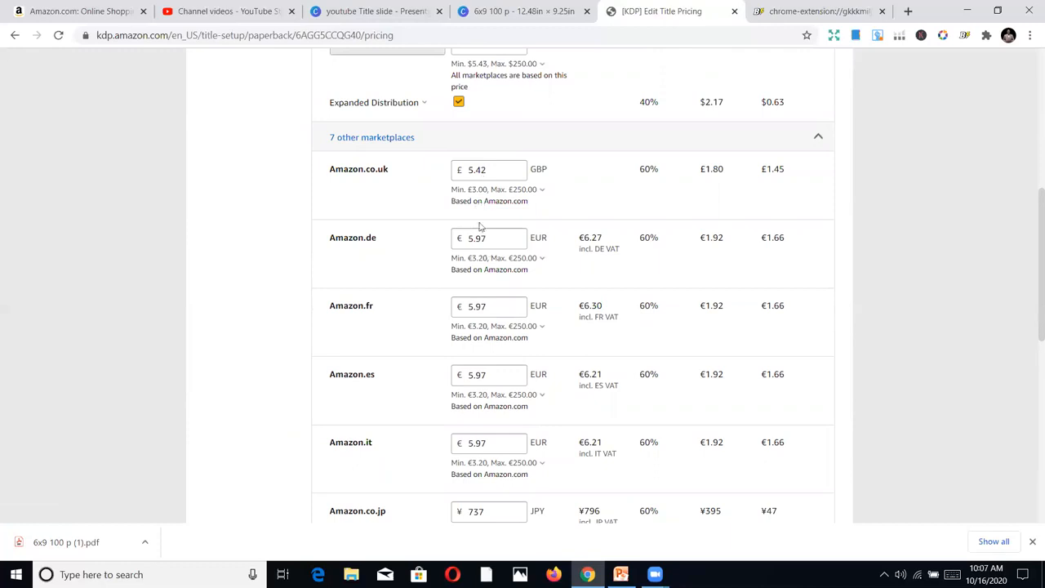
{"action": "scroll", "coordinate": [485, 212], "scroll_direction": "up", "scroll_amount": 1}
{"action": "scroll", "coordinate": [526, 251], "scroll_direction": "down", "scroll_amount": 3}
{"action": "scroll", "coordinate": [529, 259], "scroll_direction": "down", "scroll_amount": 5}
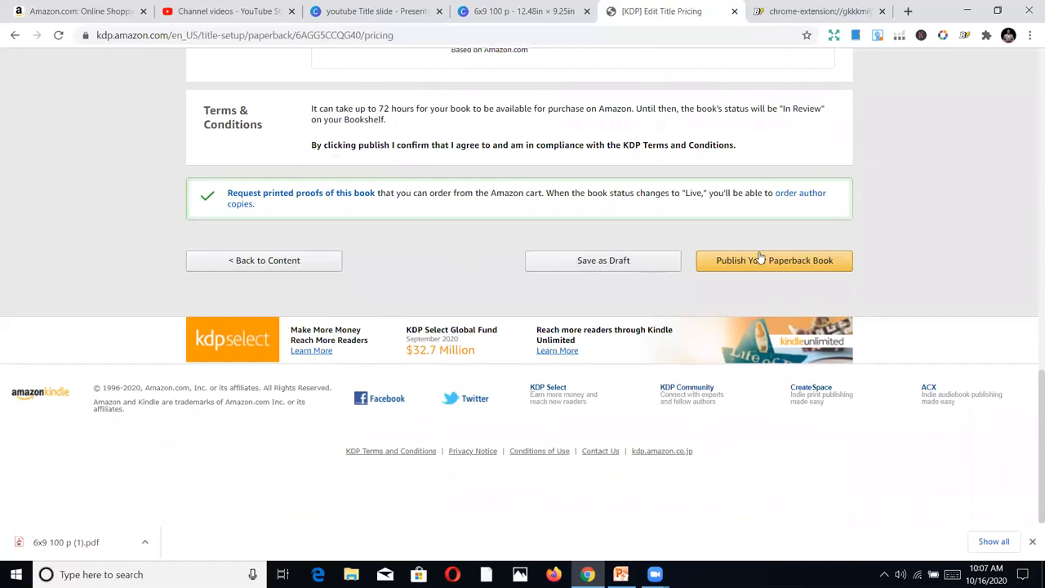
{"action": "scroll", "coordinate": [488, 182], "scroll_direction": "up", "scroll_amount": 2}
{"action": "scroll", "coordinate": [484, 181], "scroll_direction": "up", "scroll_amount": 6}
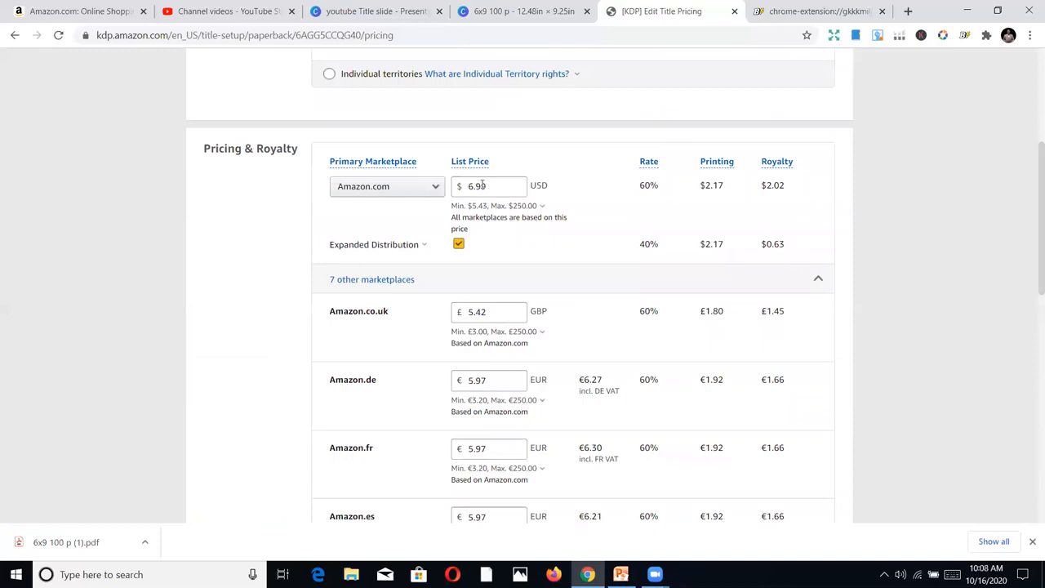
{"action": "scroll", "coordinate": [490, 187], "scroll_direction": "up", "scroll_amount": 2}
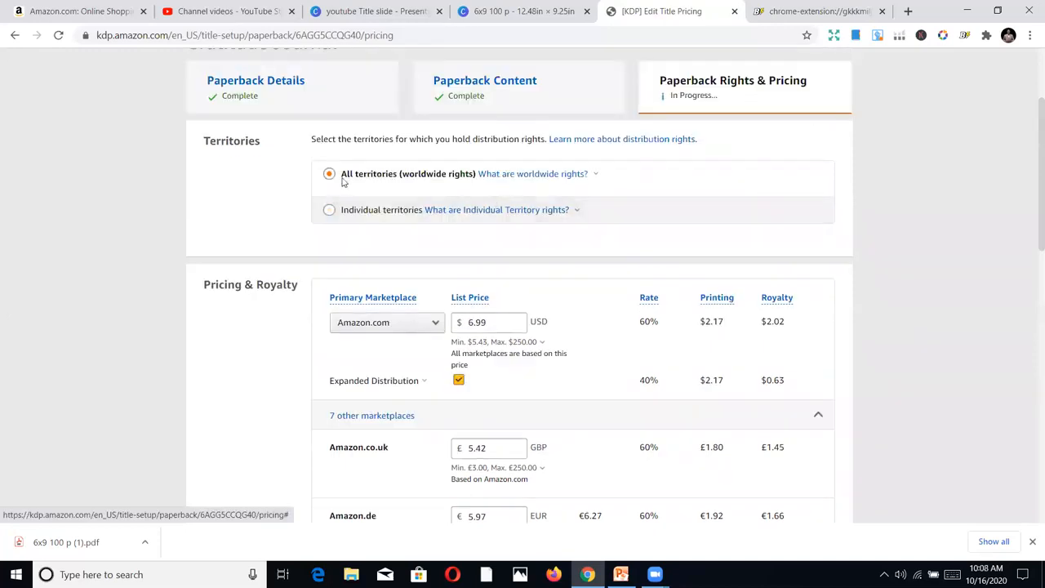
Publish the Gratitude Journal paperback and close the submission confirmation
{"action": "left_click", "coordinate": [488, 176]}
{"action": "scroll", "coordinate": [849, 338], "scroll_direction": "down", "scroll_amount": 8}
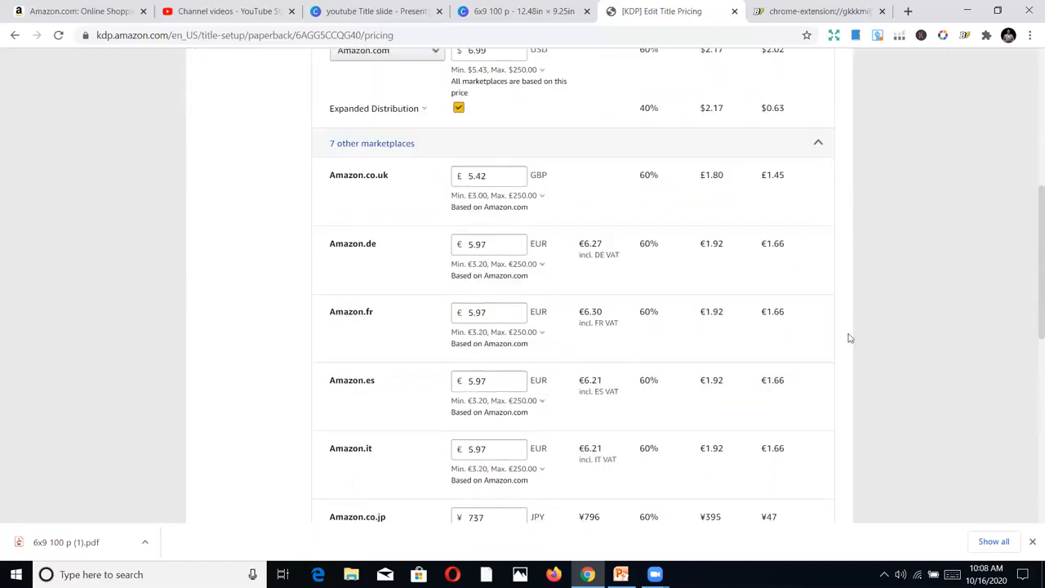
{"action": "scroll", "coordinate": [825, 346], "scroll_direction": "down", "scroll_amount": 2}
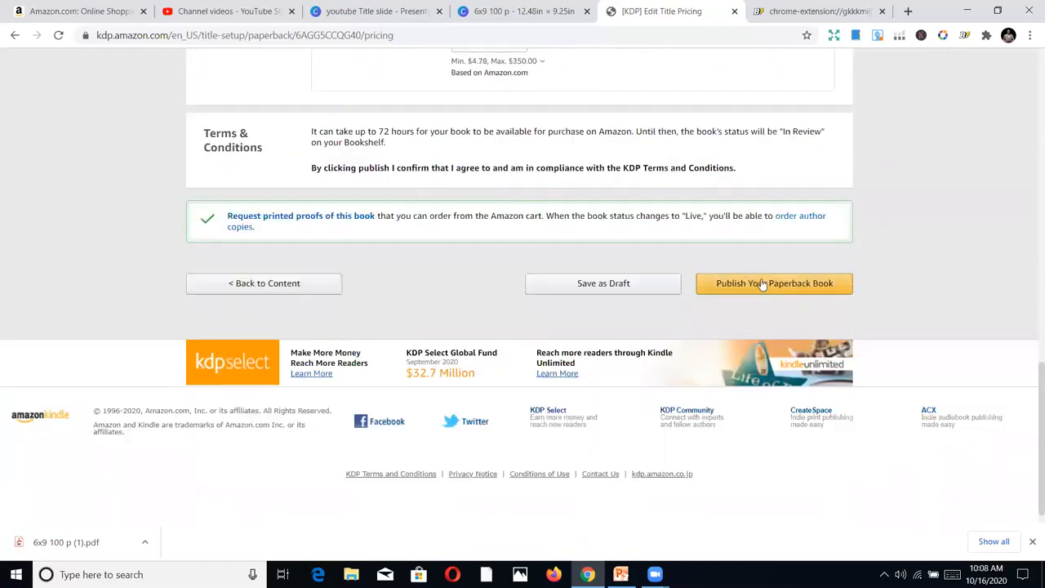
{"action": "left_click", "coordinate": [759, 284]}
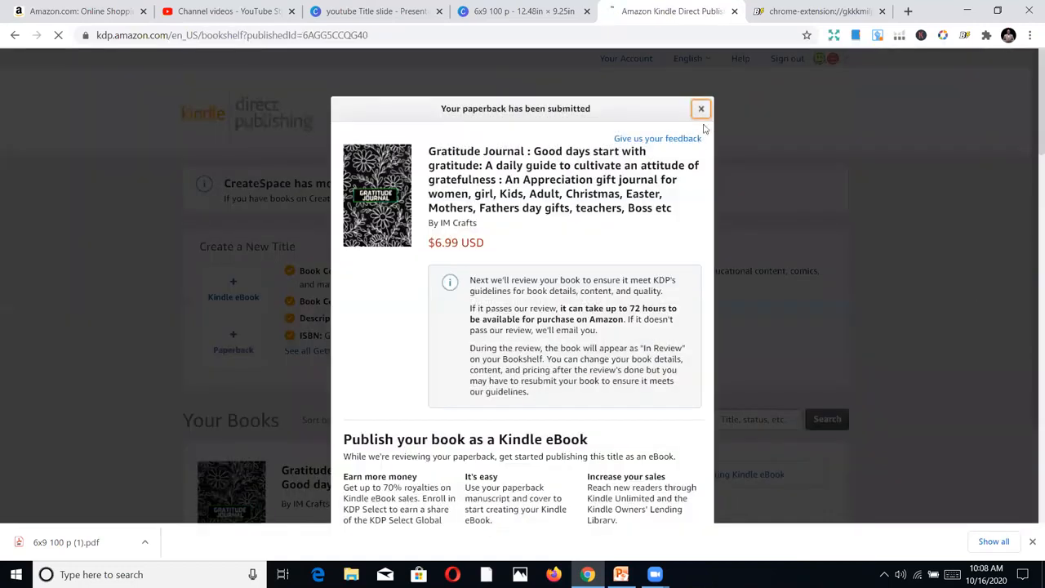
{"action": "left_click", "coordinate": [700, 109]}
Find the submitted Gratitude Journal on the Bookshelf and open the explanation of why to offer multiple formats
{"action": "scroll", "coordinate": [319, 345], "scroll_direction": "down", "scroll_amount": 1}
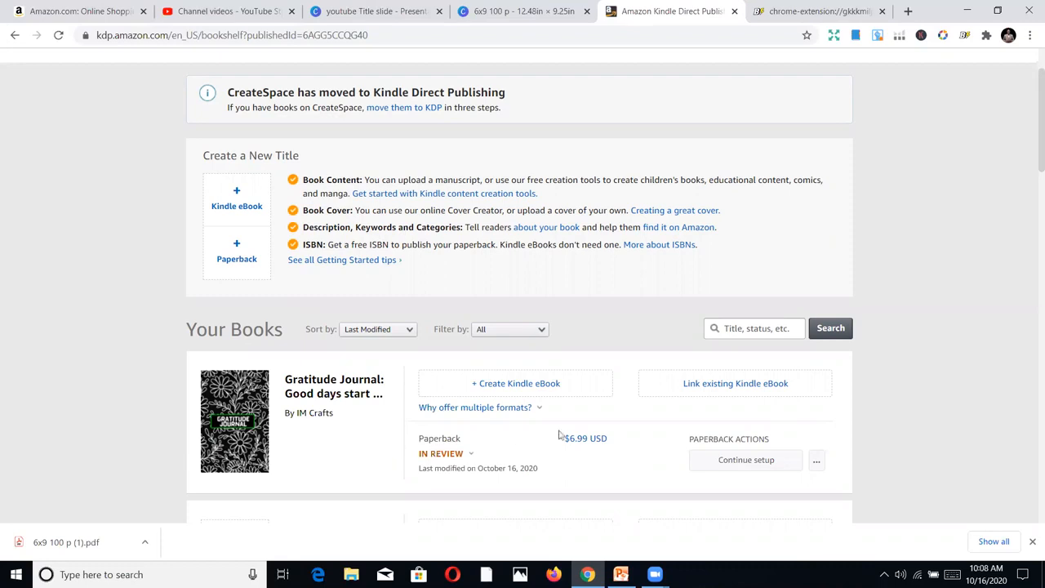
{"action": "left_click", "coordinate": [436, 407]}
{"action": "scroll", "coordinate": [432, 413], "scroll_direction": "down", "scroll_amount": 2}
{"action": "scroll", "coordinate": [390, 391], "scroll_direction": "up", "scroll_amount": 2}
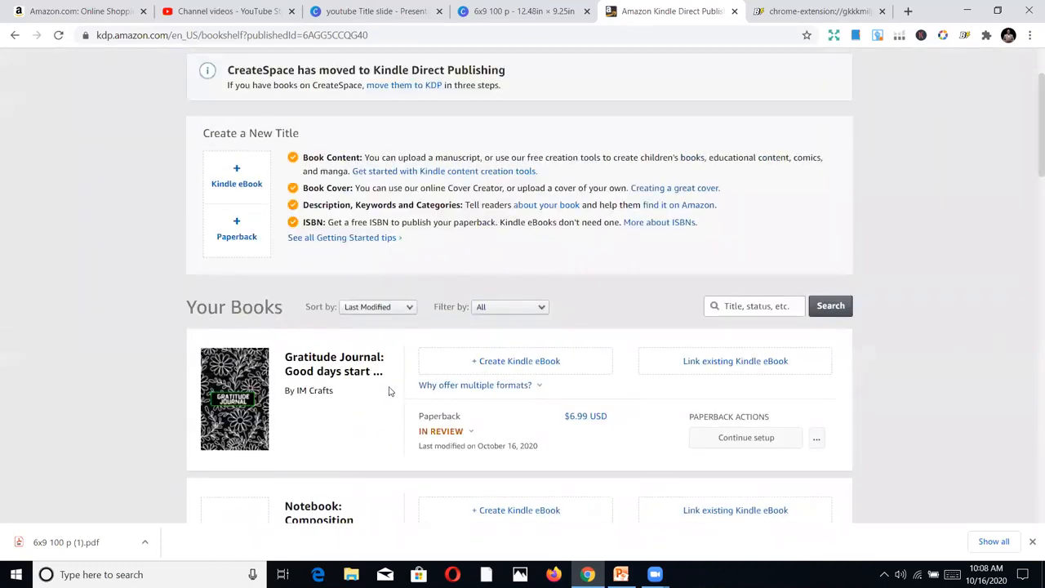
Open the status explanation of the Password log book paperback on the Bookshelf
{"action": "scroll", "coordinate": [433, 421], "scroll_direction": "down", "scroll_amount": 5}
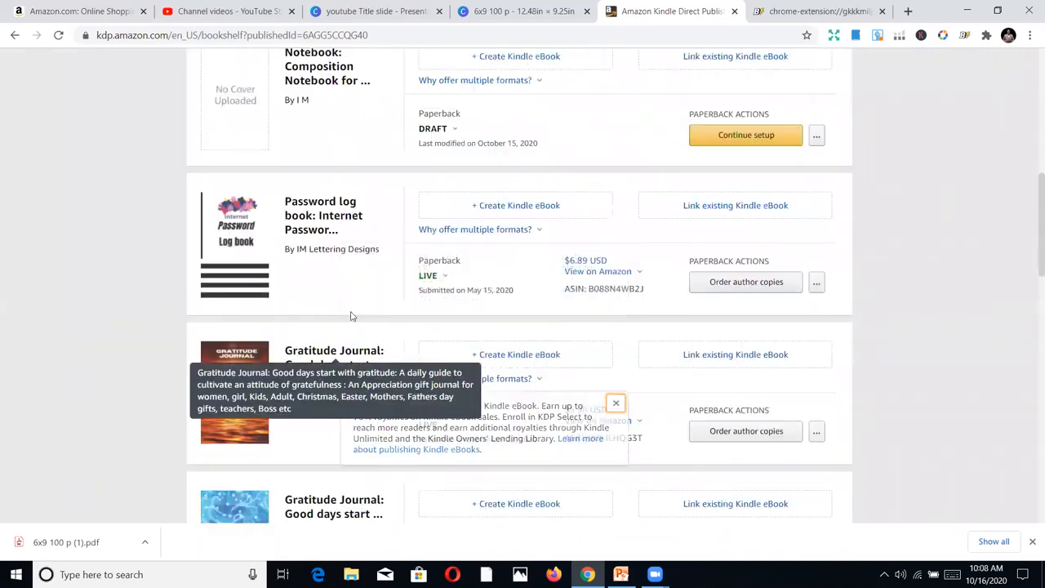
{"action": "left_click", "coordinate": [445, 276]}
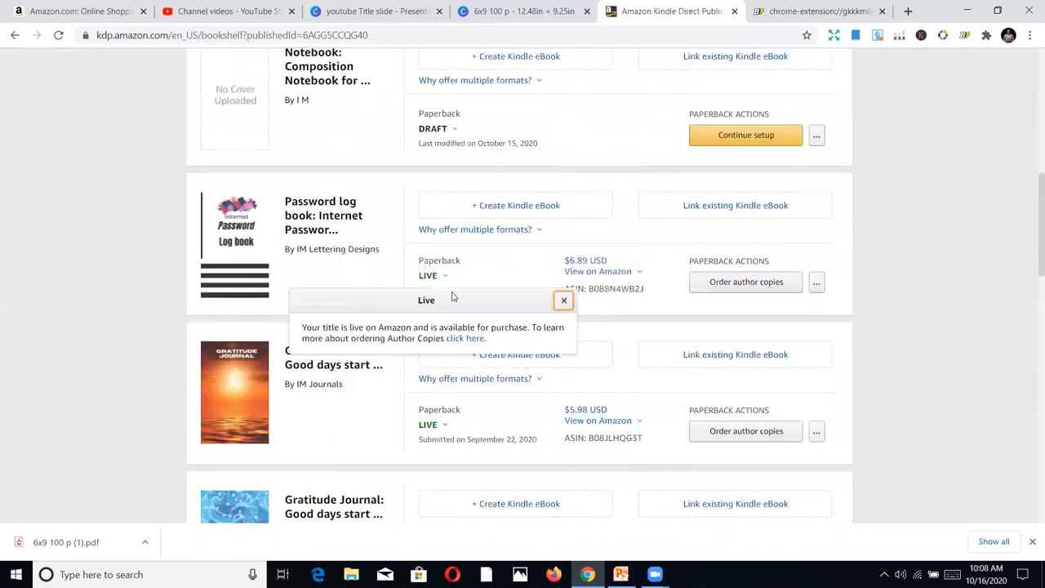
{"action": "scroll", "coordinate": [450, 294], "scroll_direction": "up", "scroll_amount": 6}
{"action": "scroll", "coordinate": [298, 412], "scroll_direction": "down", "scroll_amount": 1}
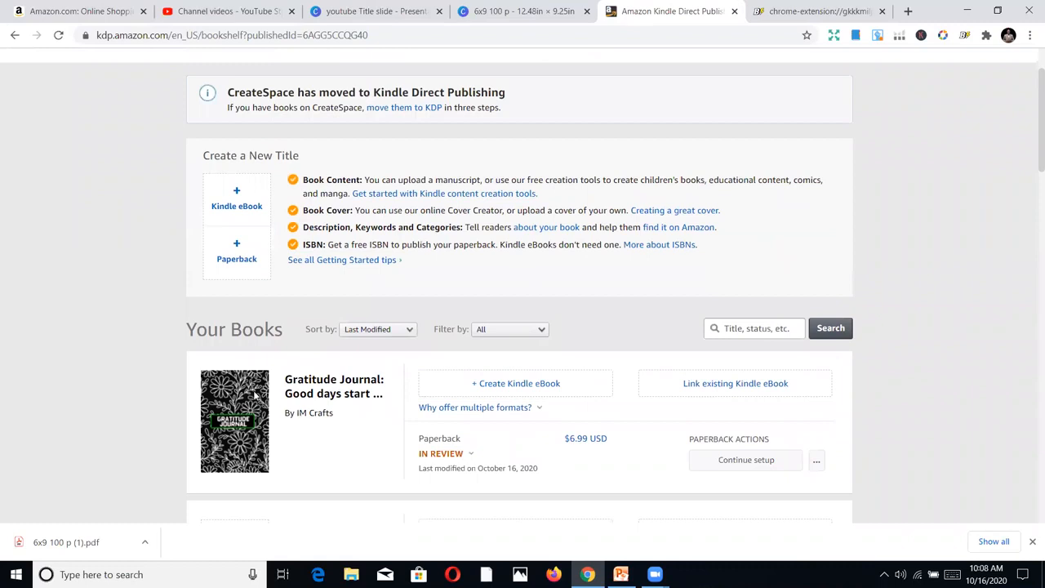
Open the status explanation of the newly submitted Gratitude Journal paperback and read about its review
{"action": "left_click", "coordinate": [422, 457]}
{"action": "scroll", "coordinate": [459, 463], "scroll_direction": "down", "scroll_amount": 1}
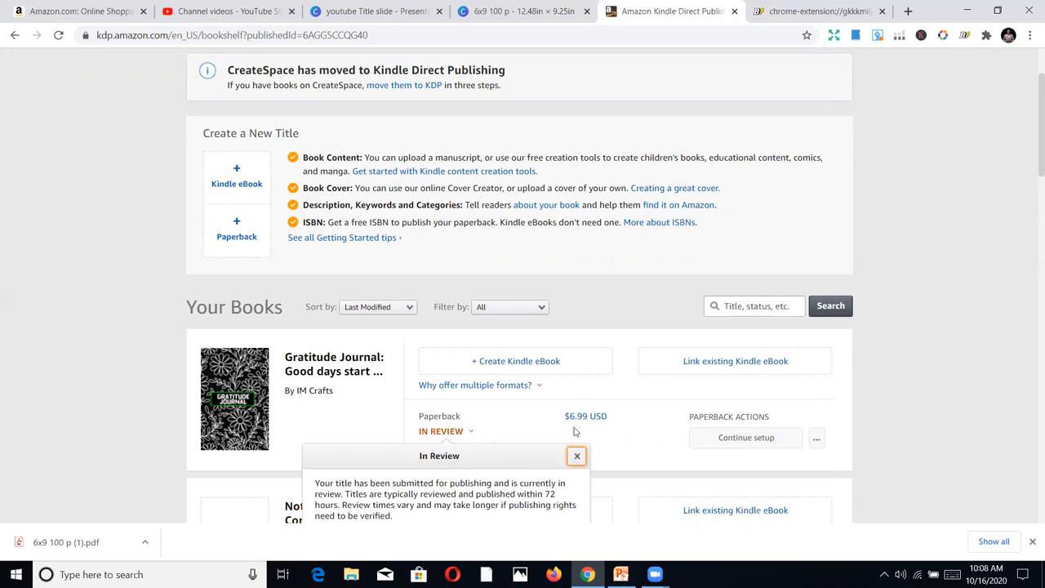
{"action": "scroll", "coordinate": [886, 412], "scroll_direction": "down", "scroll_amount": 2}
{"action": "scroll", "coordinate": [898, 400], "scroll_direction": "up", "scroll_amount": 3}
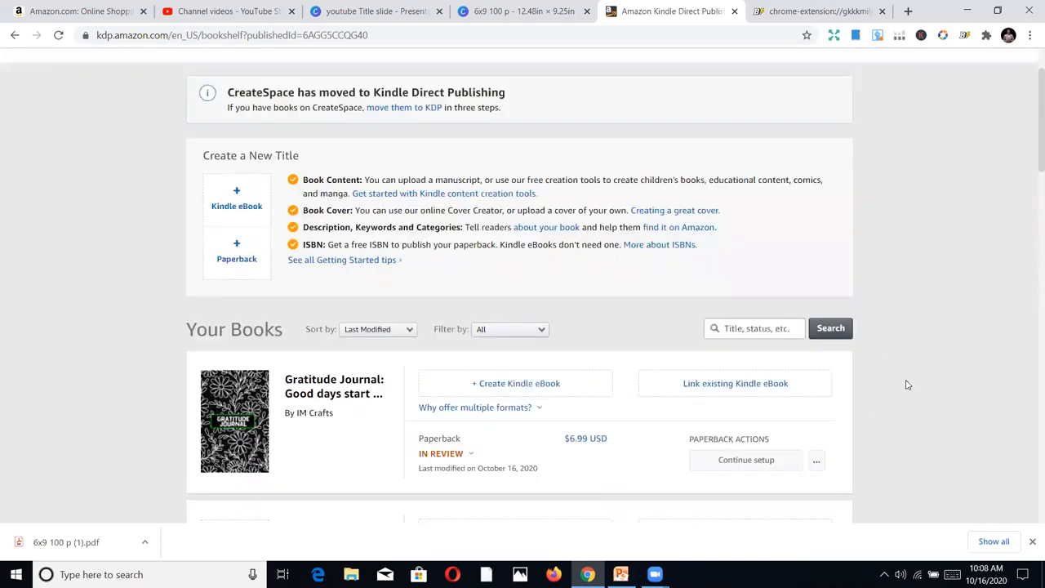
{"action": "scroll", "coordinate": [910, 383], "scroll_direction": "up", "scroll_amount": 1}
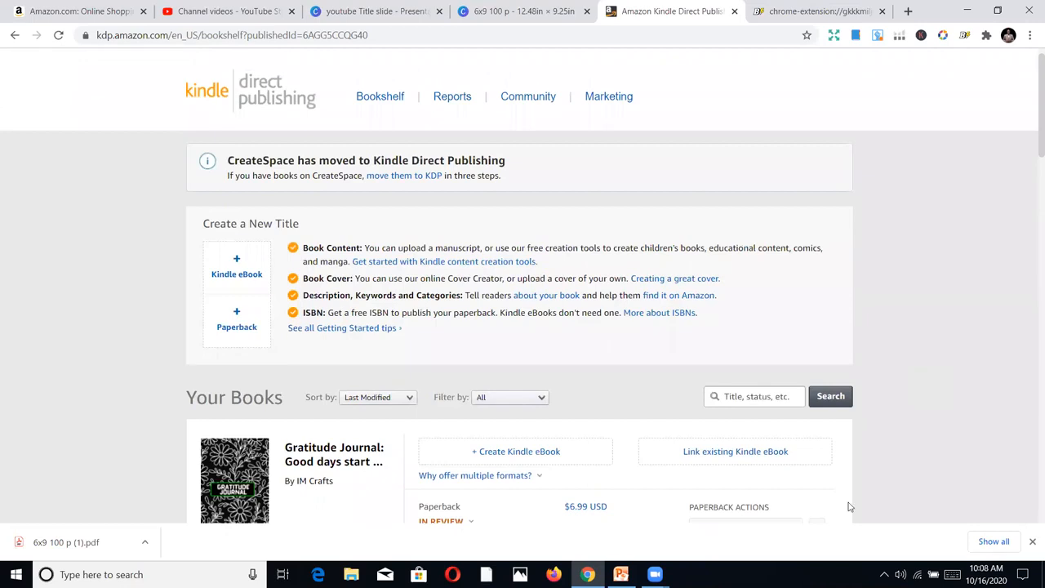